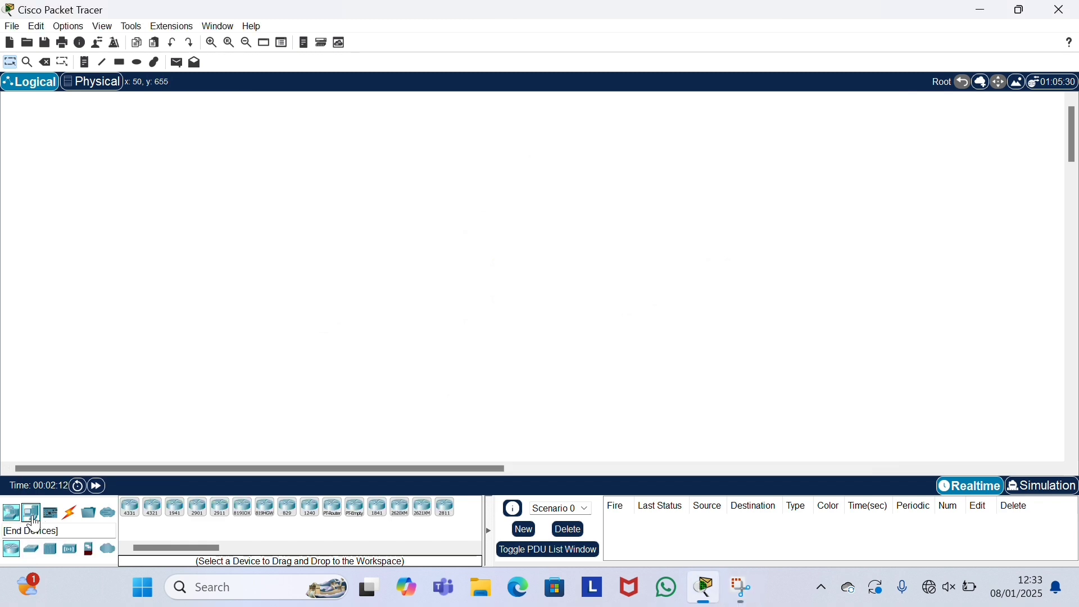
# Step: Place Server0, Cloud0 and DSL Modem0 in a column on the left of the workspace
pyautogui.click(31, 515)
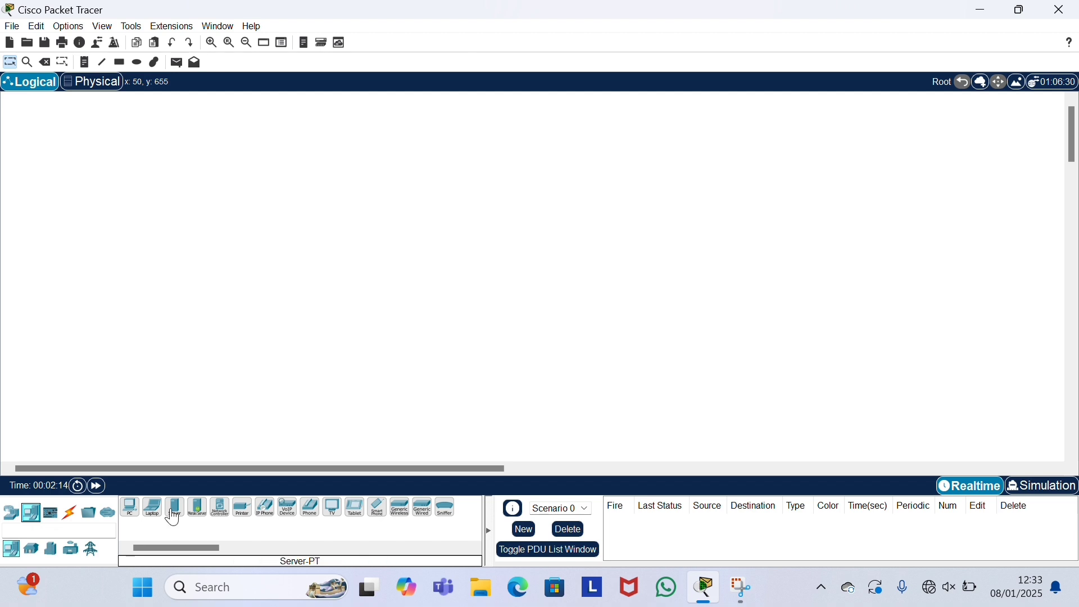
pyautogui.moveTo(175, 507); pyautogui.dragTo(176, 324)
pyautogui.moveTo(182, 154); pyautogui.dragTo(182, 152)
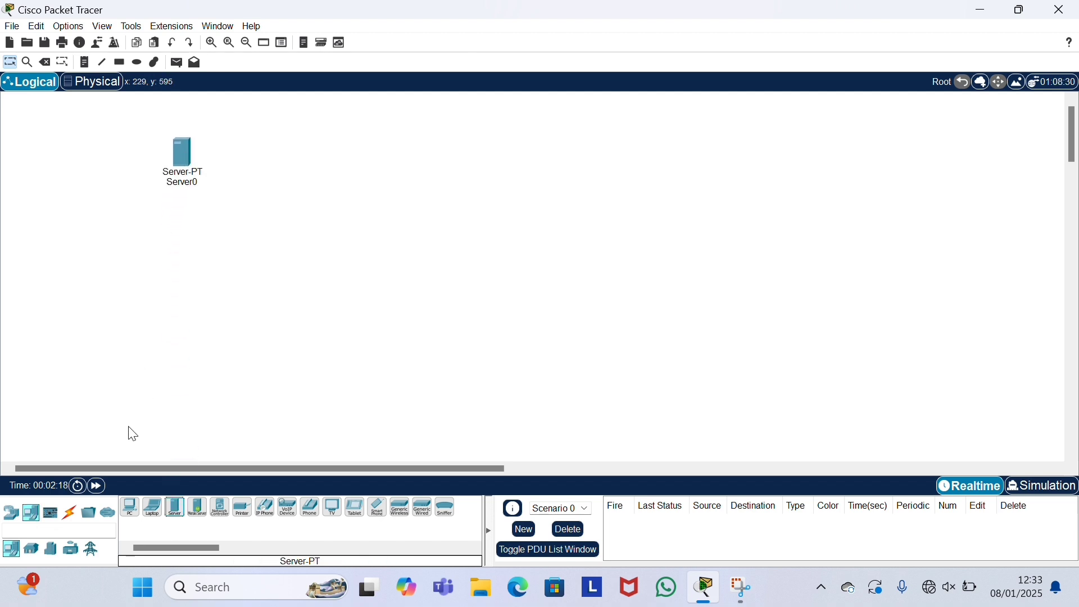
pyautogui.click(11, 513)
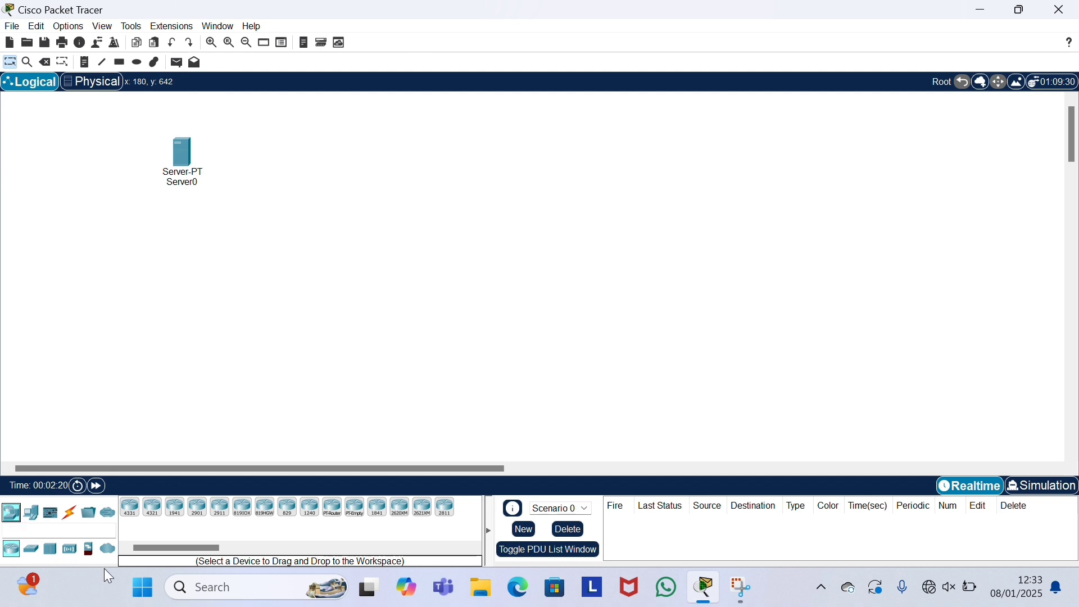
pyautogui.click(107, 548)
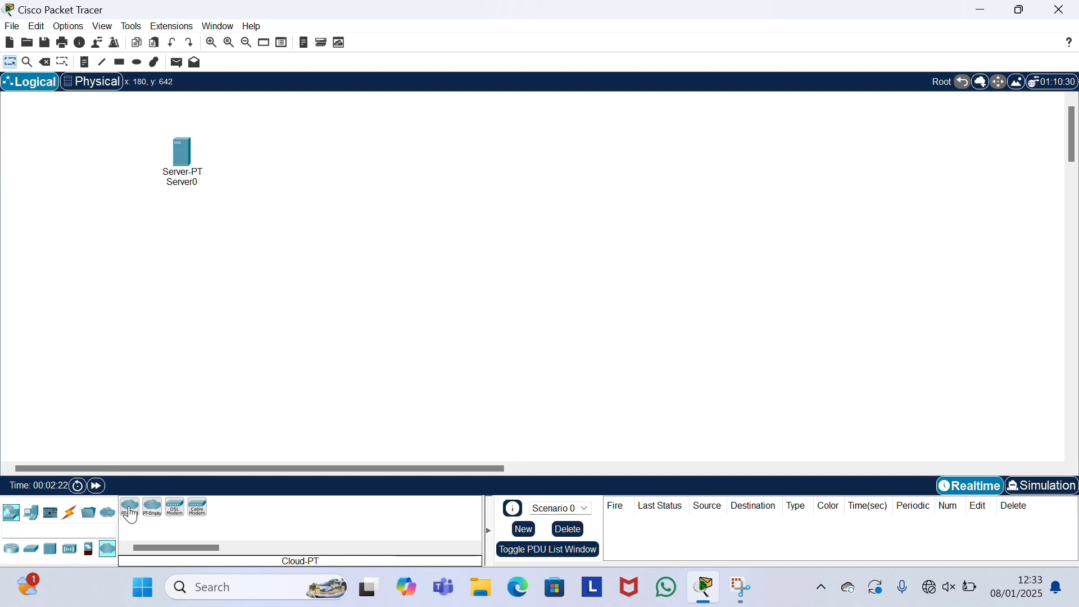
pyautogui.moveTo(130, 515); pyautogui.dragTo(183, 255)
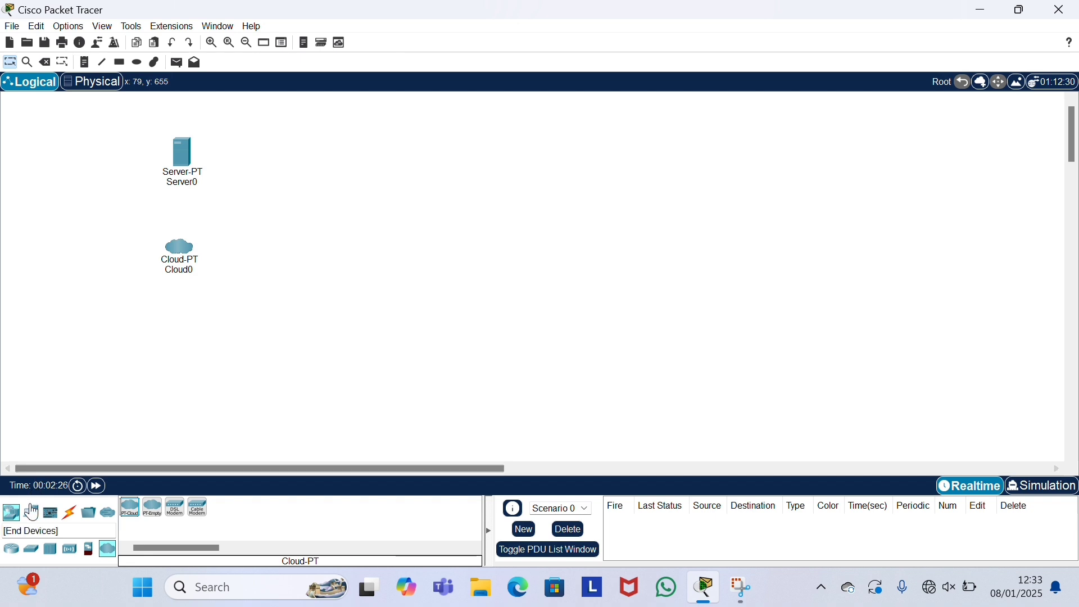
pyautogui.moveTo(175, 510); pyautogui.dragTo(183, 358)
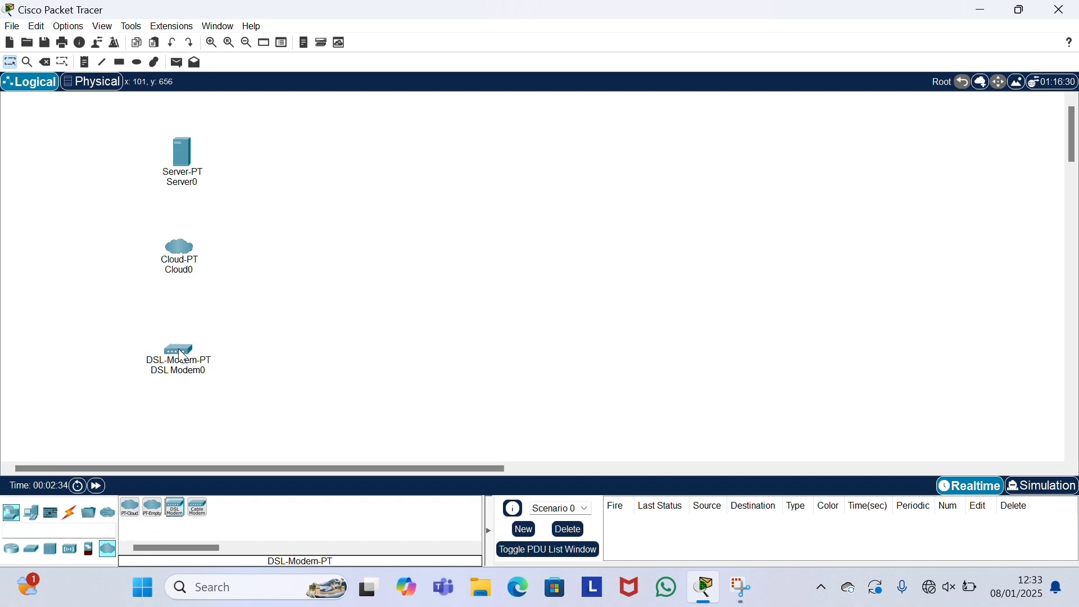
# Step: Add a 2960 switch right of the modem and PCs PC0–PC2 below it
pyautogui.scroll(-1, 172, 382)
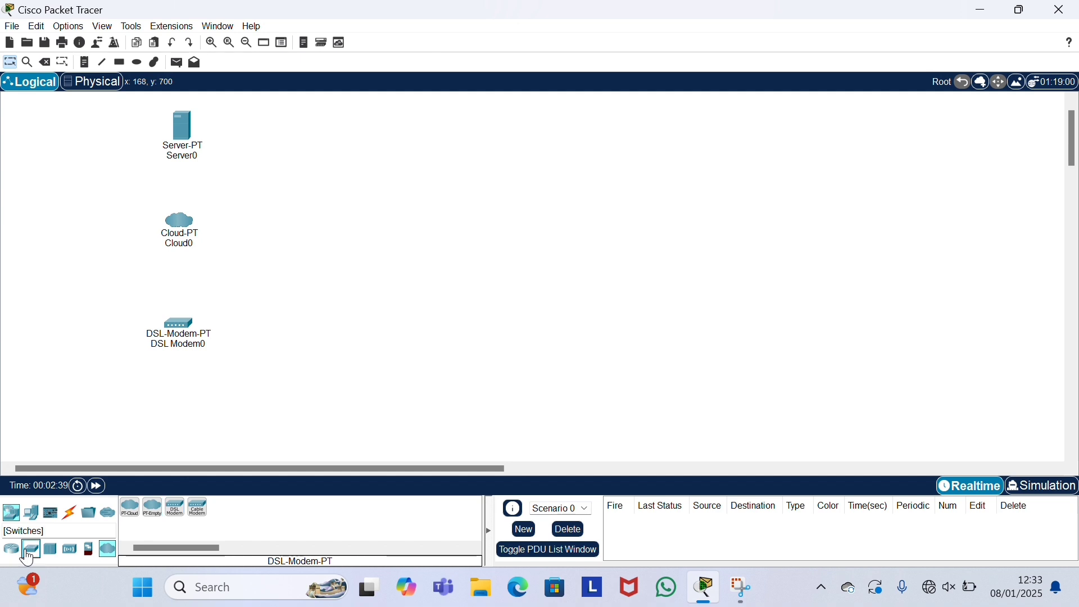
pyautogui.click(29, 553)
pyautogui.moveTo(130, 508); pyautogui.dragTo(339, 341)
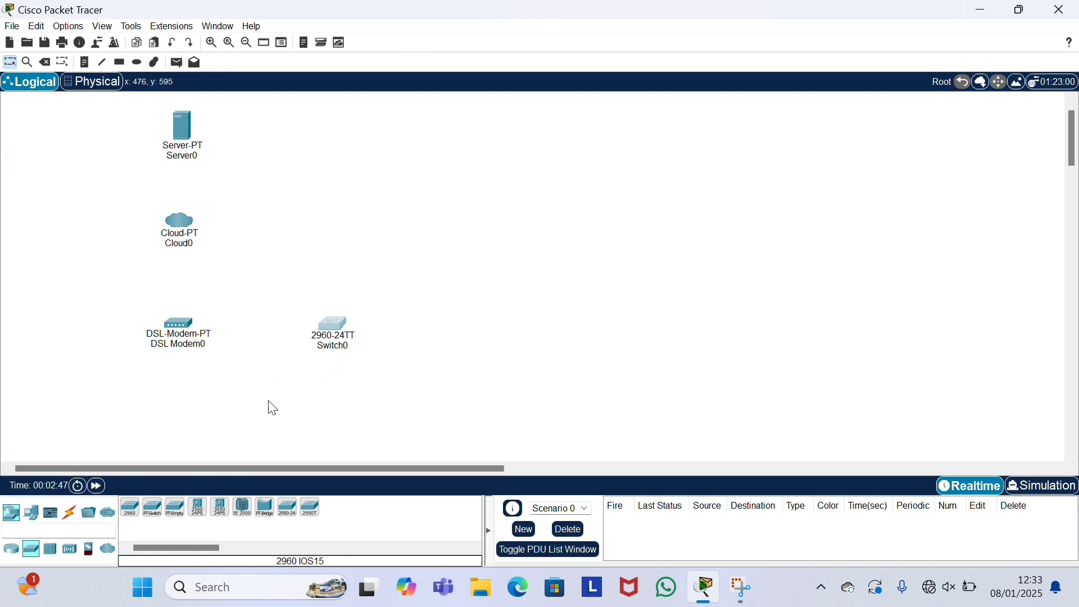
pyautogui.click(31, 513)
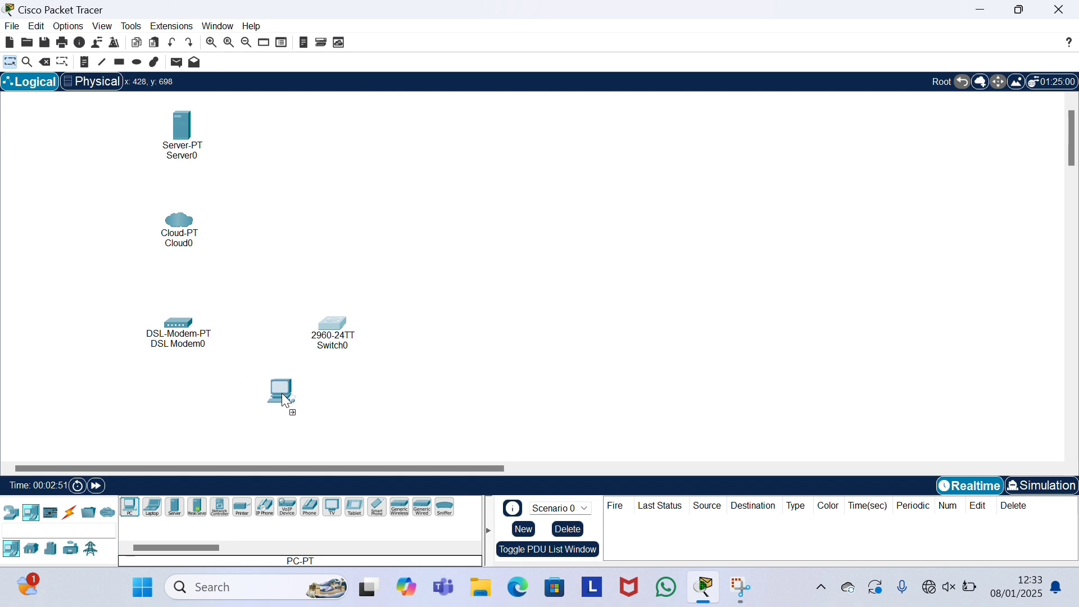
pyautogui.moveTo(129, 508); pyautogui.dragTo(343, 414)
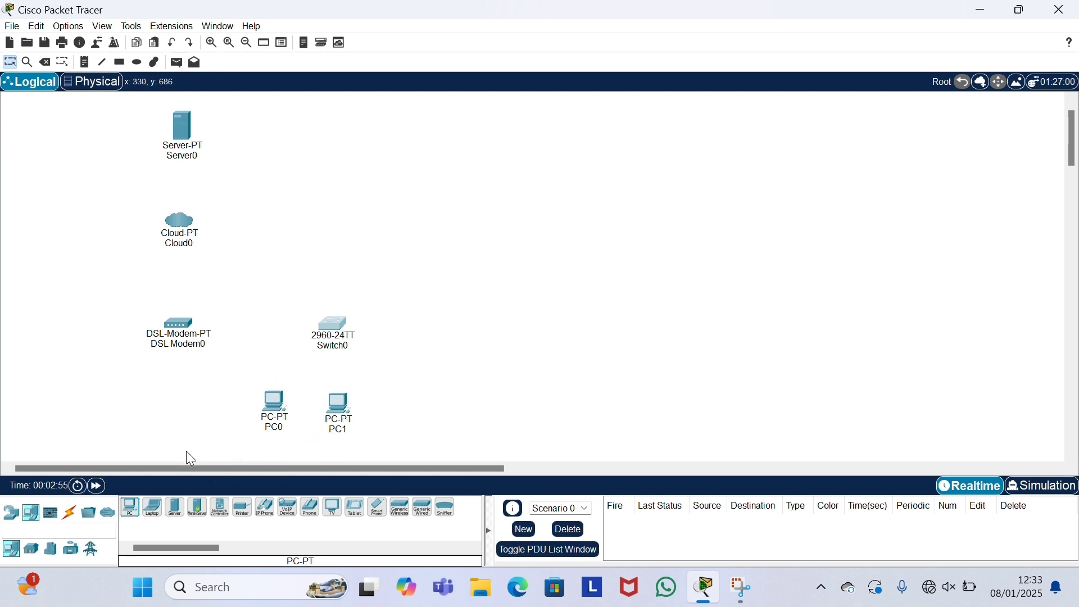
pyautogui.moveTo(129, 508)
pyautogui.mouseDown()
pyautogui.moveTo(262, 442)
pyautogui.moveTo(396, 403)
pyautogui.moveTo(346, 403)
pyautogui.moveTo(398, 405)
pyautogui.mouseUp()
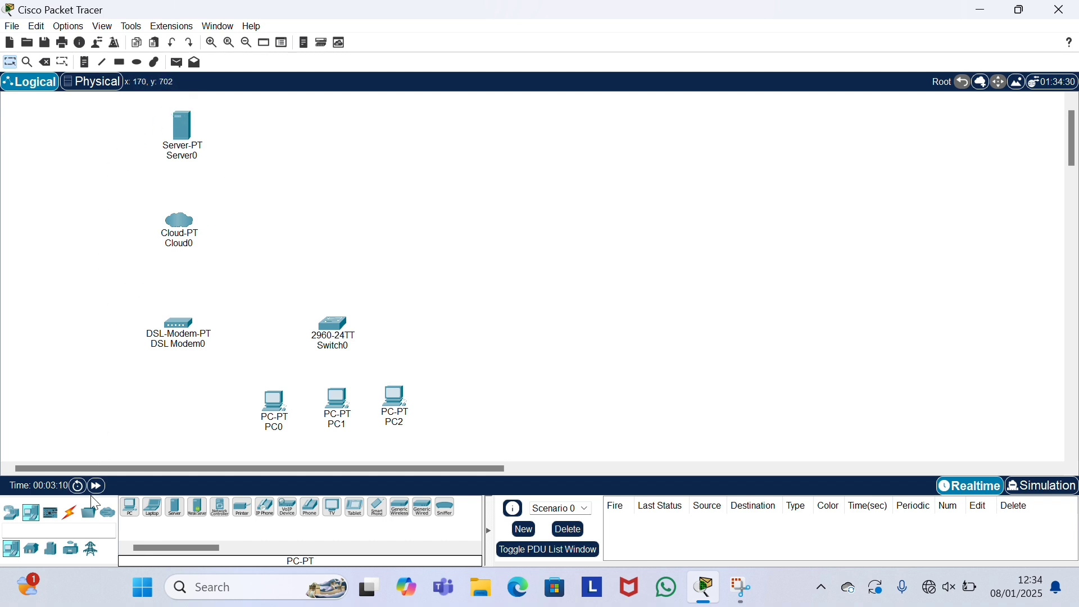
# Step: Link Server0 FastEthernet0 to Cloud0 Ethernet6 with a copper straight-through cable
pyautogui.click(70, 512)
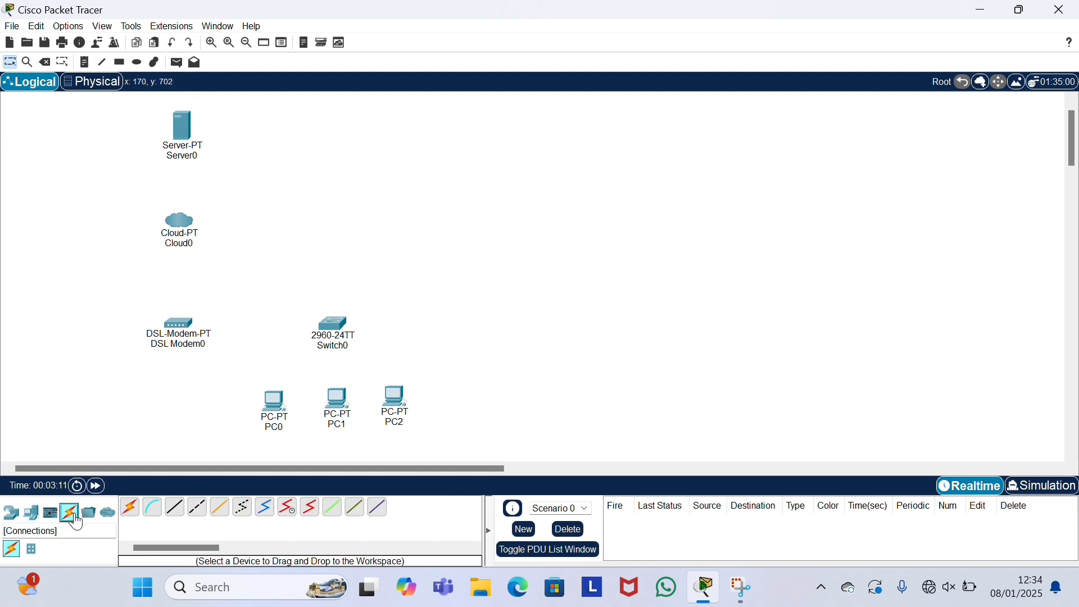
pyautogui.click(174, 509)
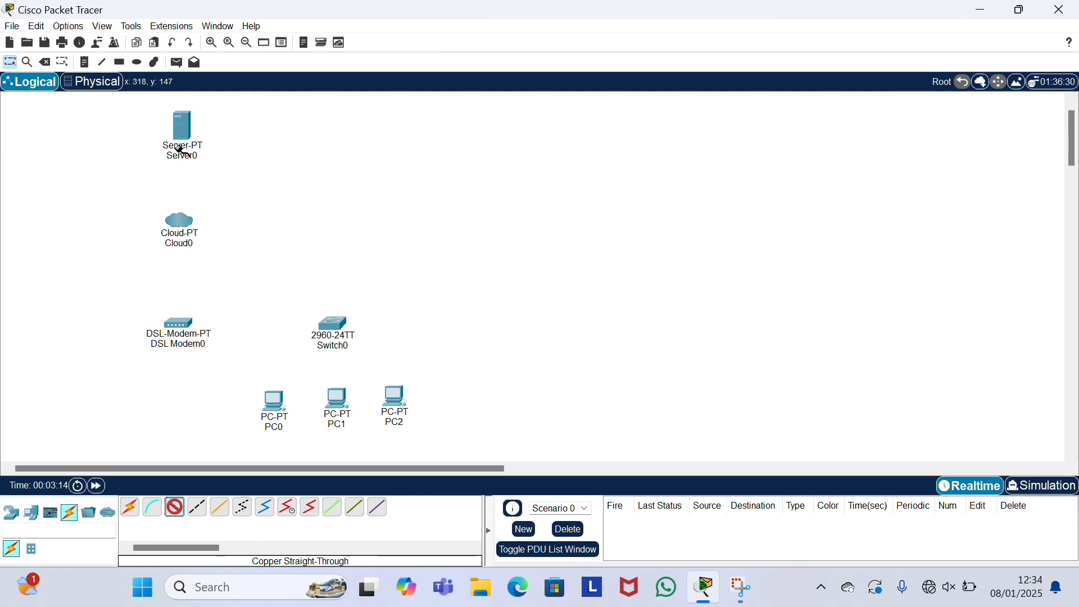
pyautogui.click(183, 130)
pyautogui.click(238, 139)
pyautogui.click(180, 224)
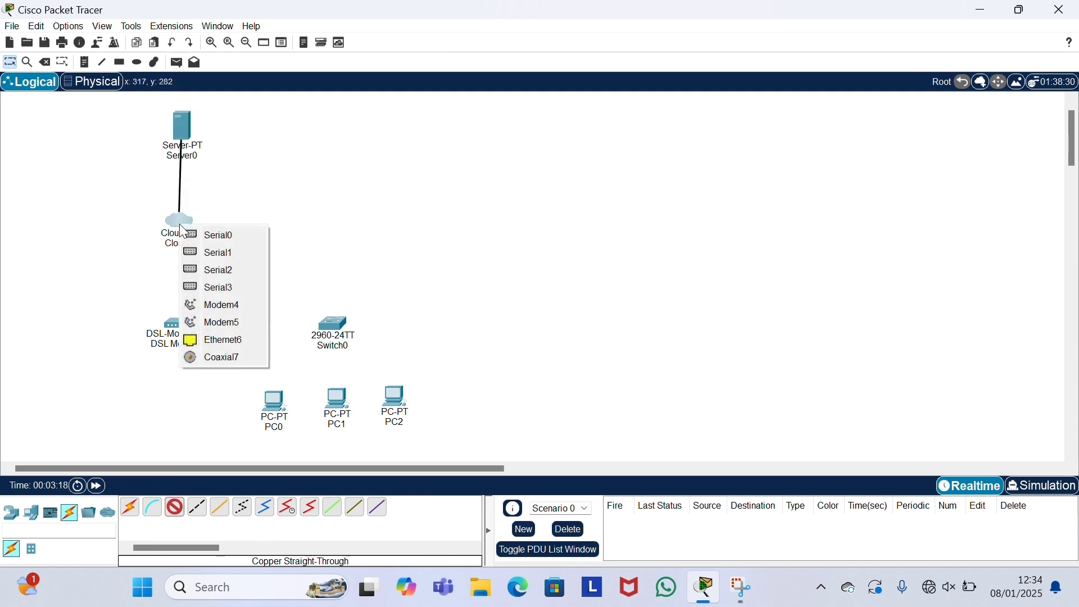
pyautogui.click(214, 336)
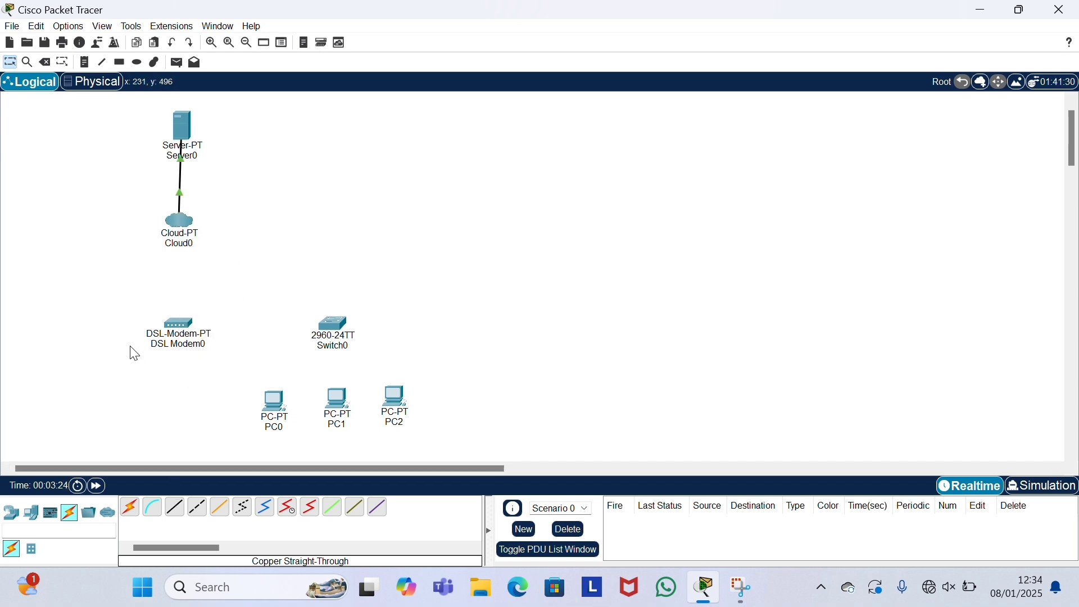
# Step: Run a phone line from Cloud0 Modem4 to DSL Modem0 Port 0
pyautogui.click(242, 508)
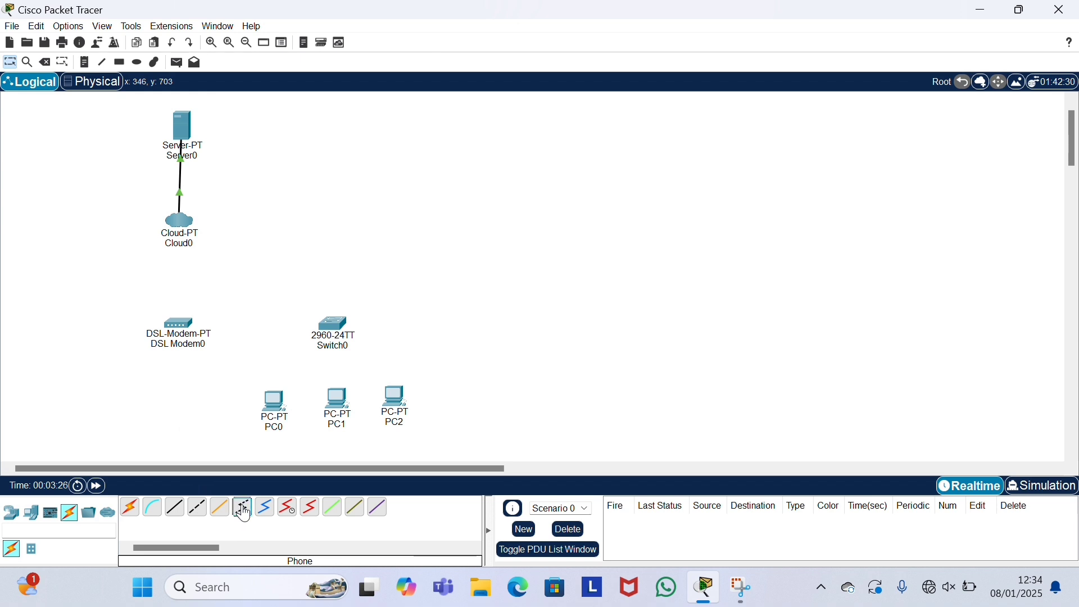
pyautogui.click(180, 223)
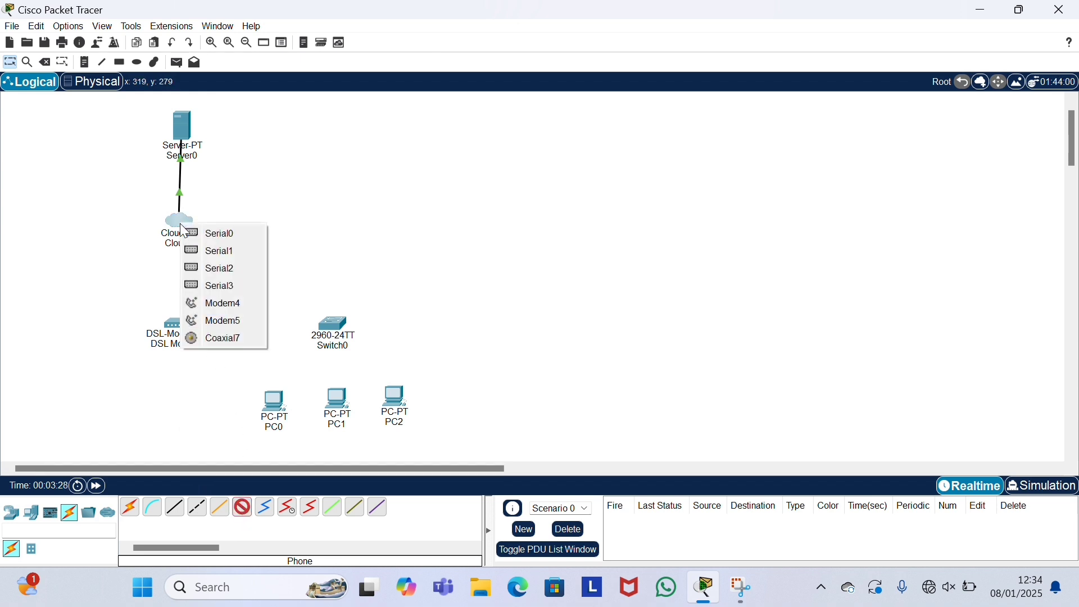
pyautogui.click(223, 303)
pyautogui.click(183, 325)
pyautogui.click(185, 331)
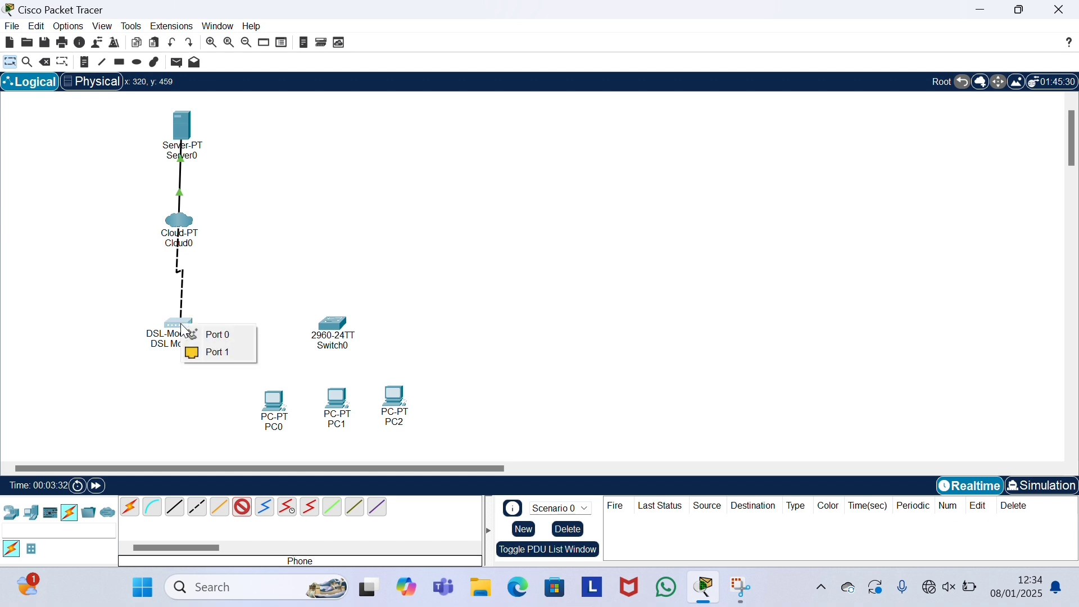
pyautogui.click(222, 334)
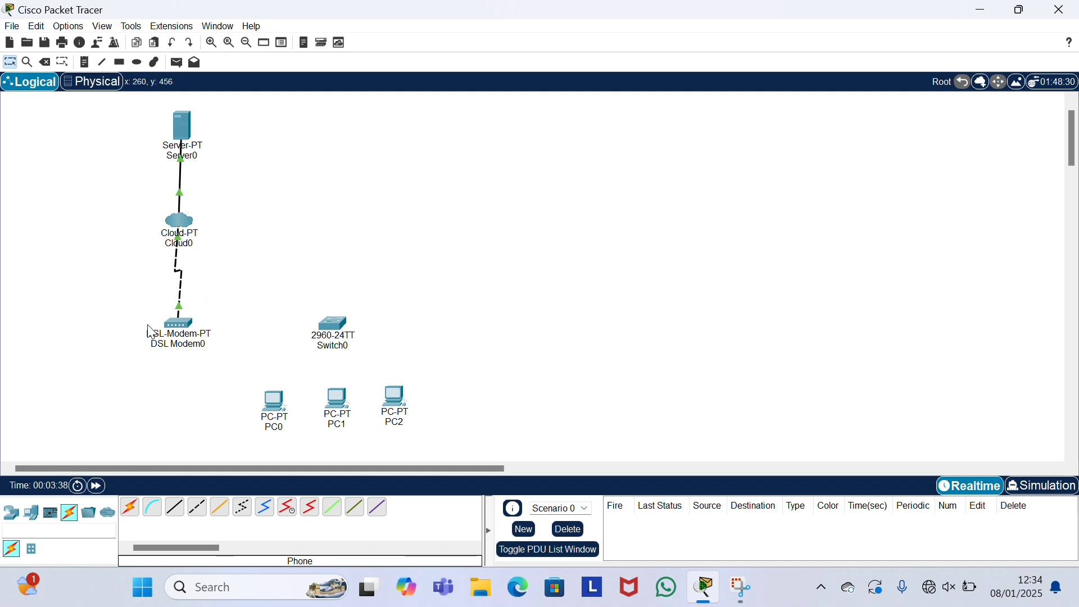
# Step: Connect DSL Modem0 Port 1 to Switch0 Fa0/1 with a cross-over cable, then tidy their positions
pyautogui.click(198, 509)
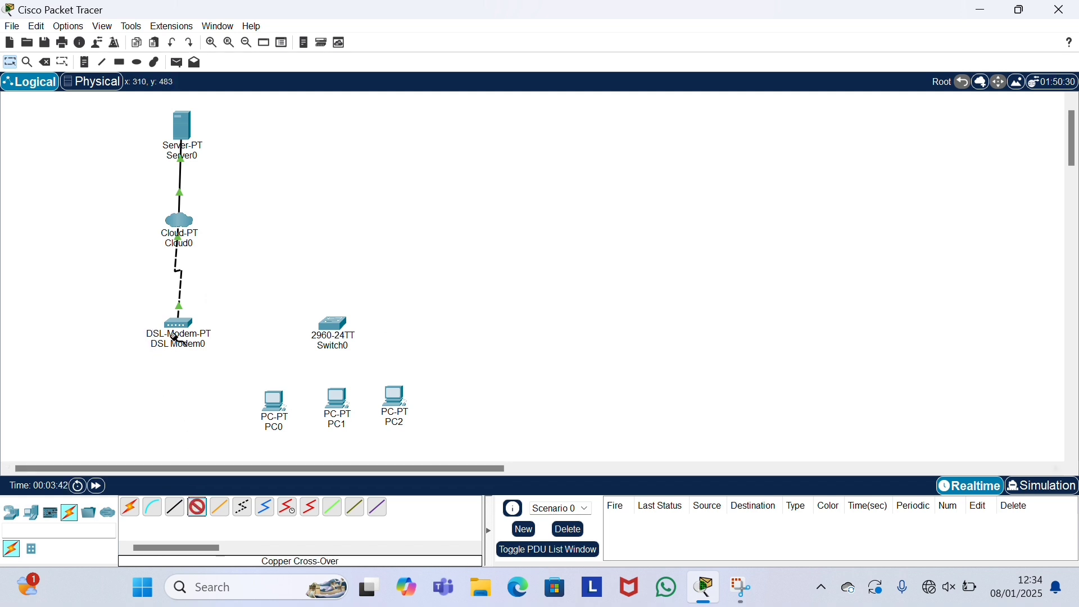
pyautogui.click(179, 331)
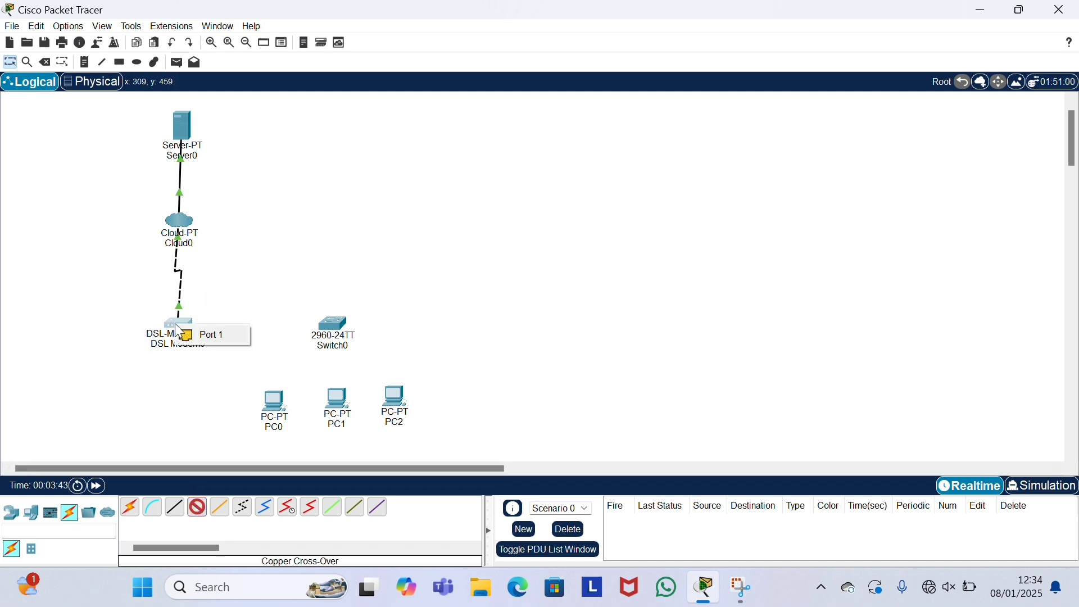
pyautogui.click(203, 331)
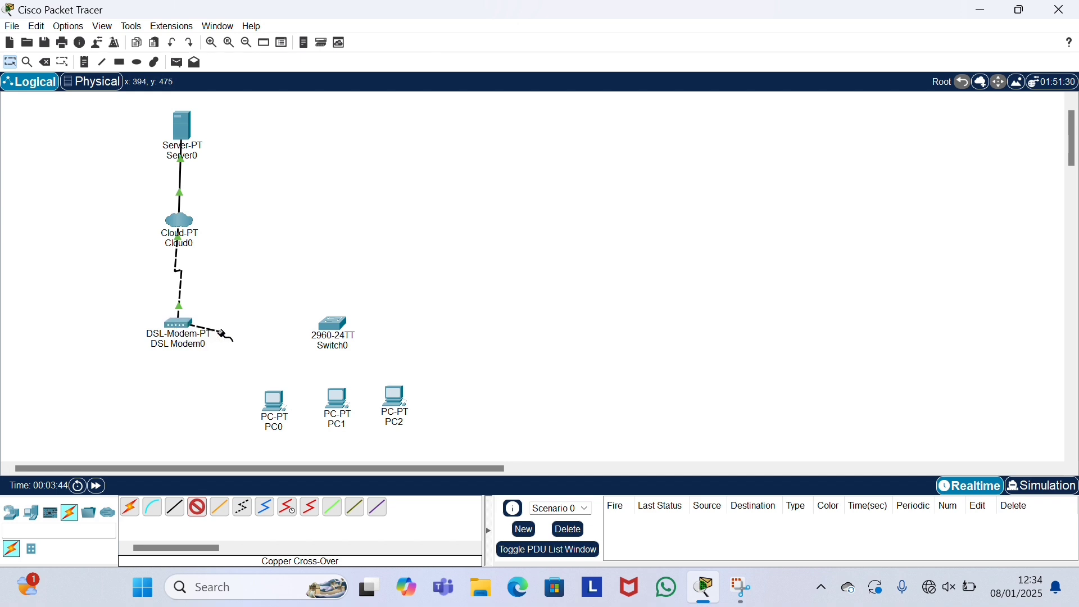
pyautogui.click(336, 325)
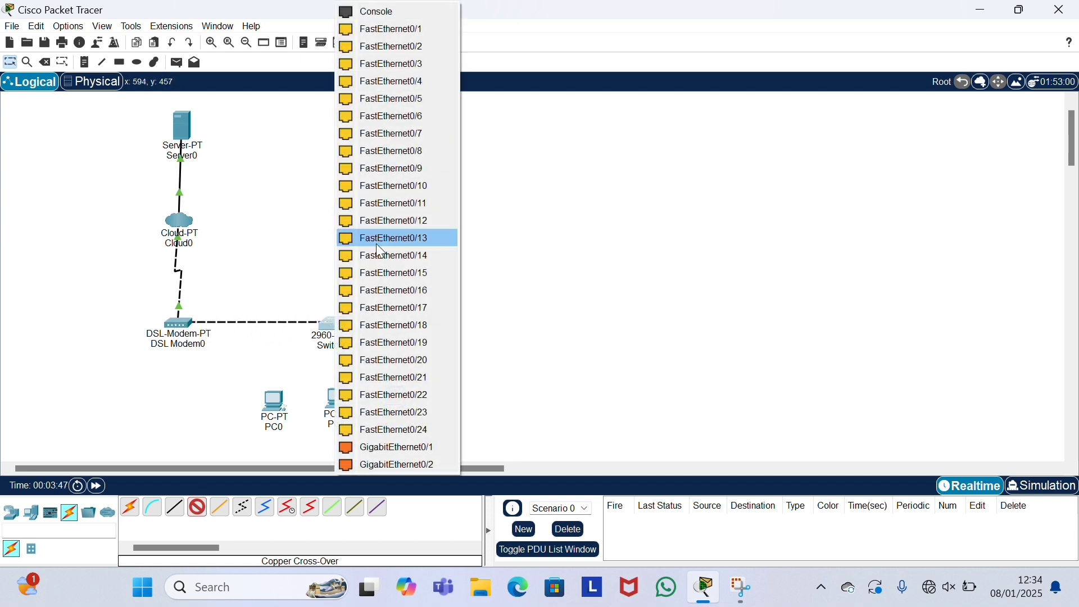
pyautogui.click(431, 31)
pyautogui.moveTo(334, 331); pyautogui.dragTo(327, 330)
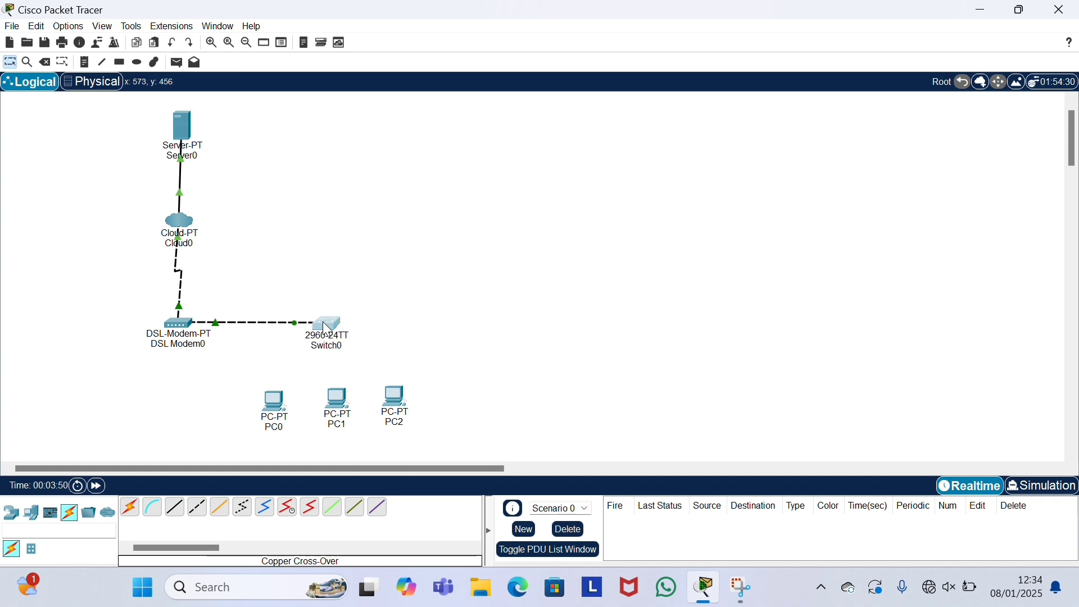
pyautogui.moveTo(180, 322); pyautogui.dragTo(187, 322)
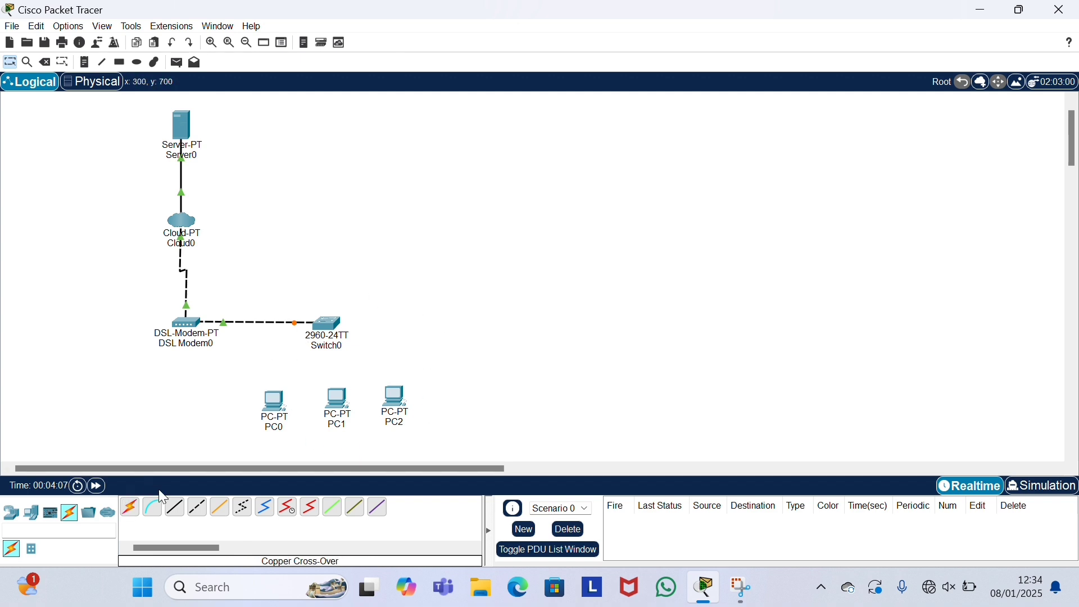
# Step: Cable a free Switch0 port to PC0's FastEthernet0 with a straight-through cable
pyautogui.click(175, 507)
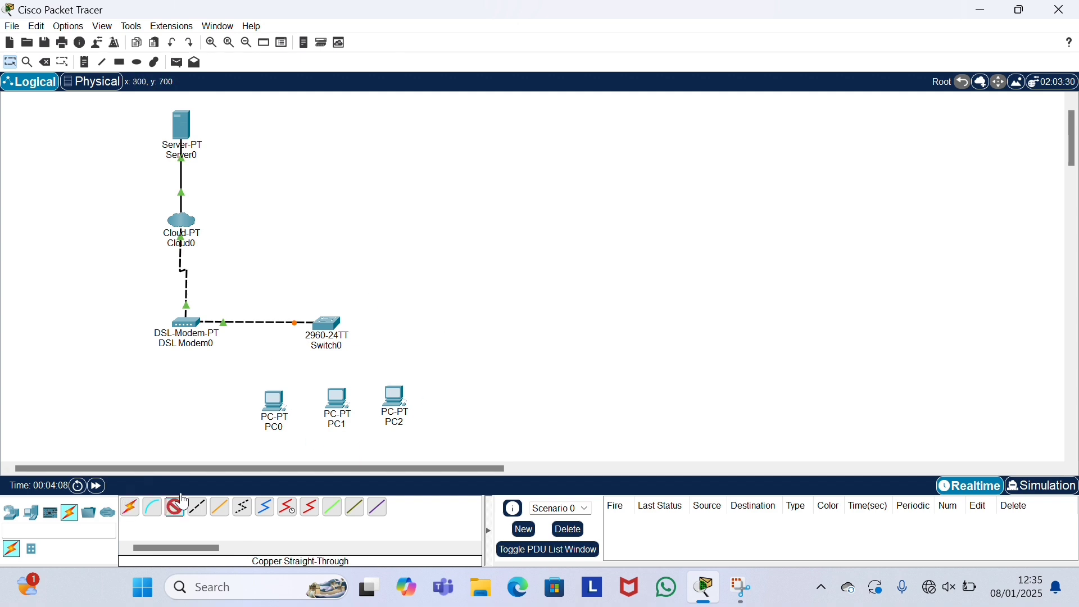
pyautogui.click(329, 329)
pyautogui.click(414, 36)
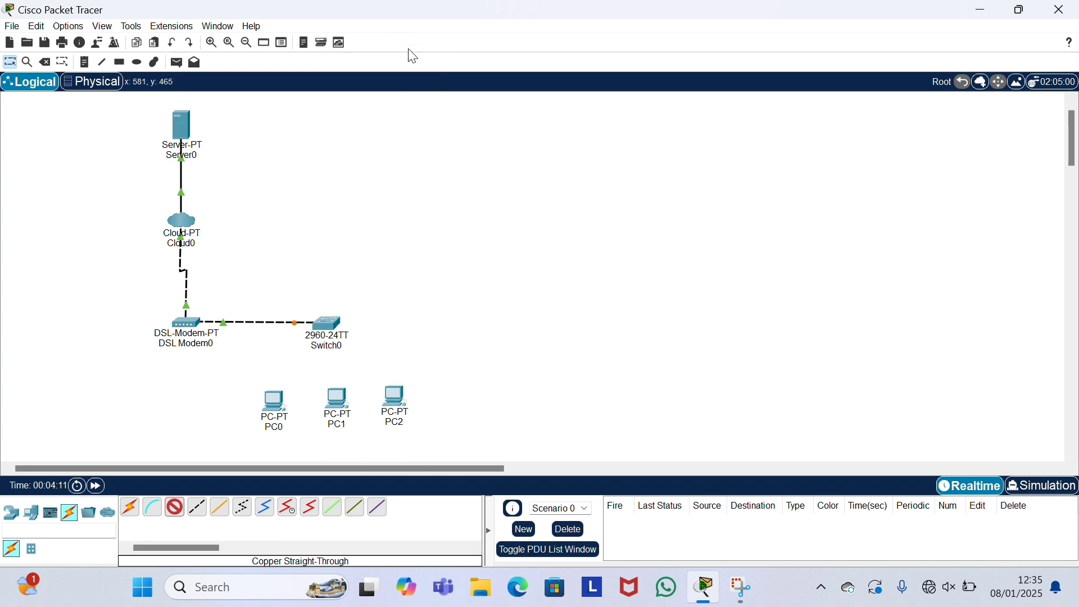
pyautogui.click(274, 402)
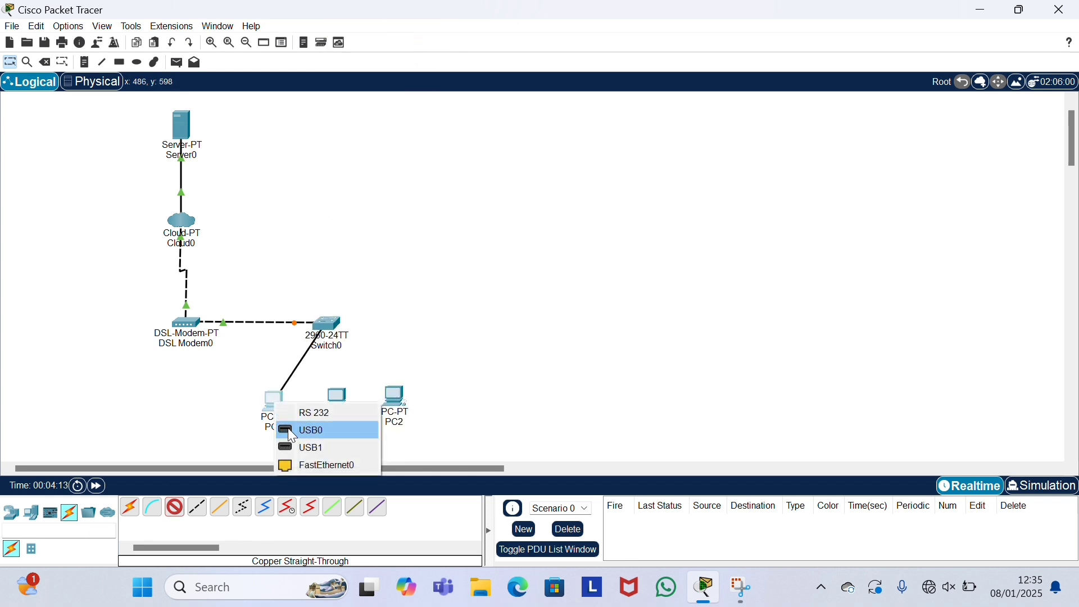
pyautogui.click(310, 460)
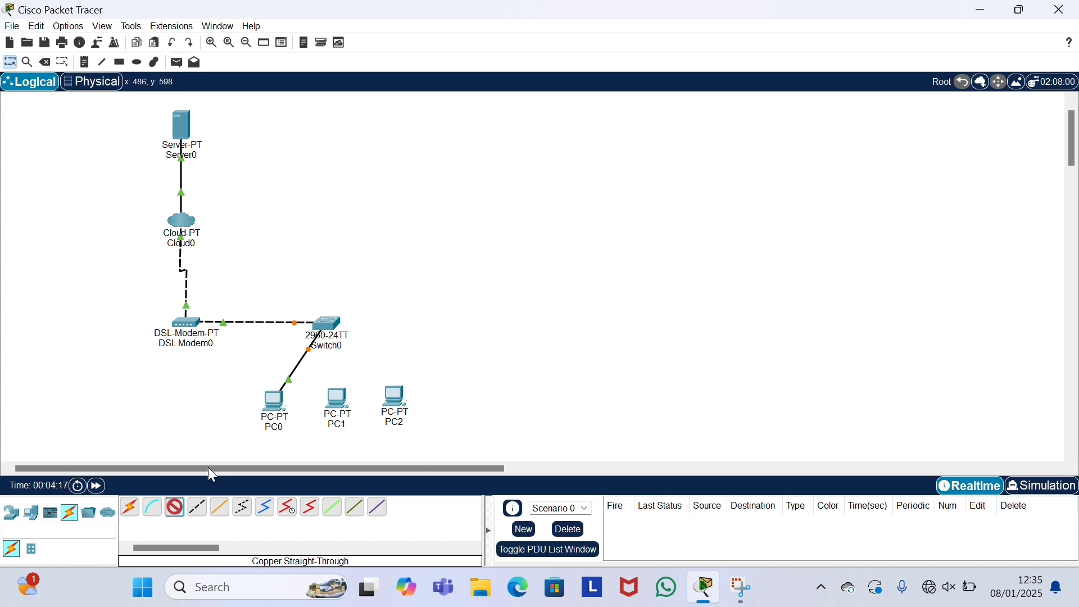
# Step: Connect Switch0 Fa0/3 to PC1 and another free switch port to PC2, both on FastEthernet0
pyautogui.click(337, 319)
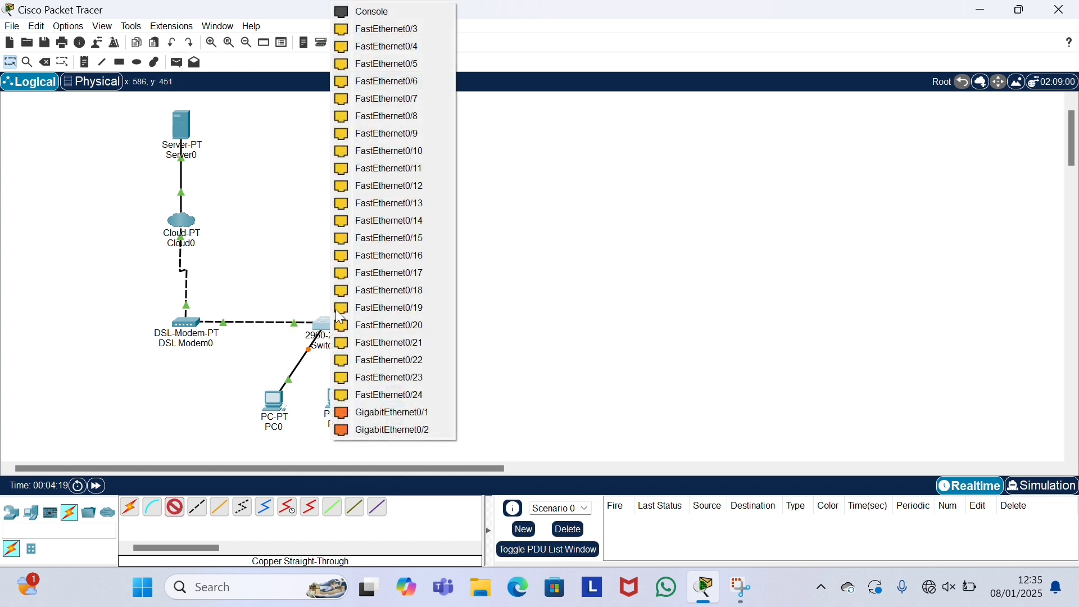
pyautogui.click(413, 32)
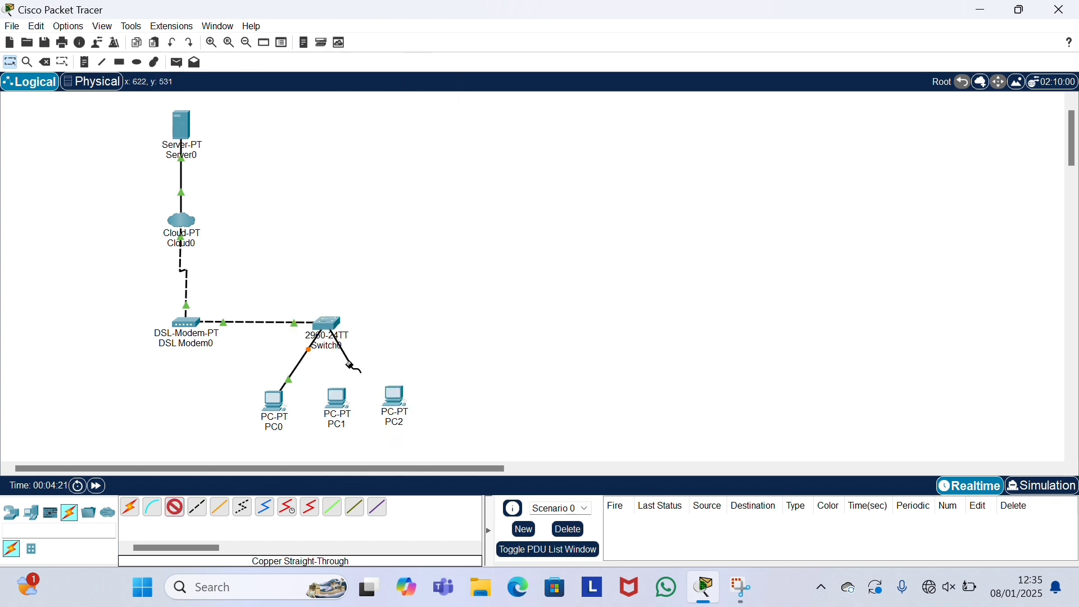
pyautogui.click(336, 400)
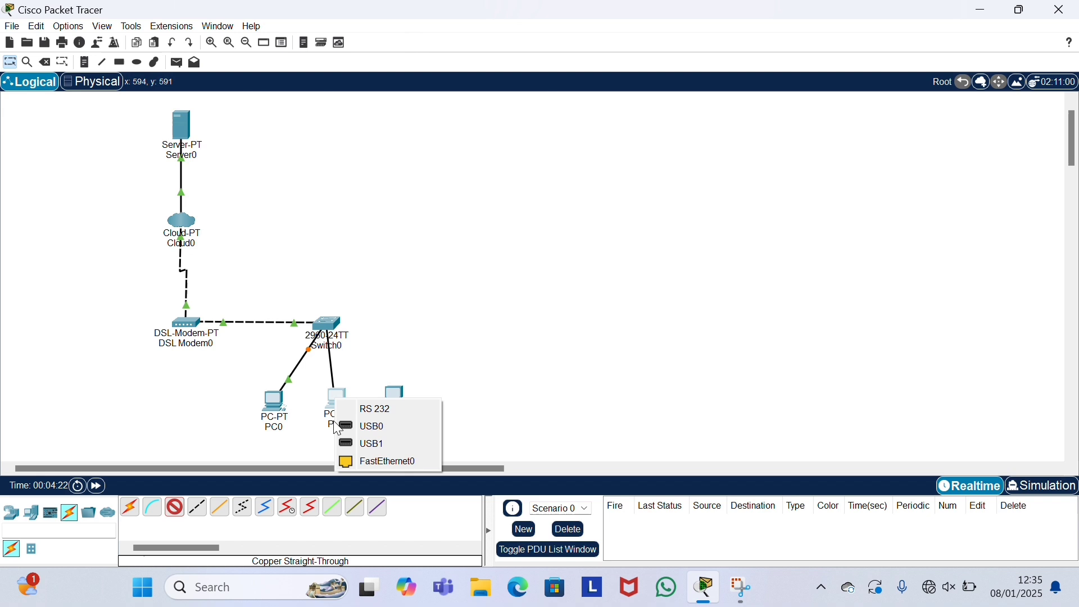
pyautogui.click(366, 462)
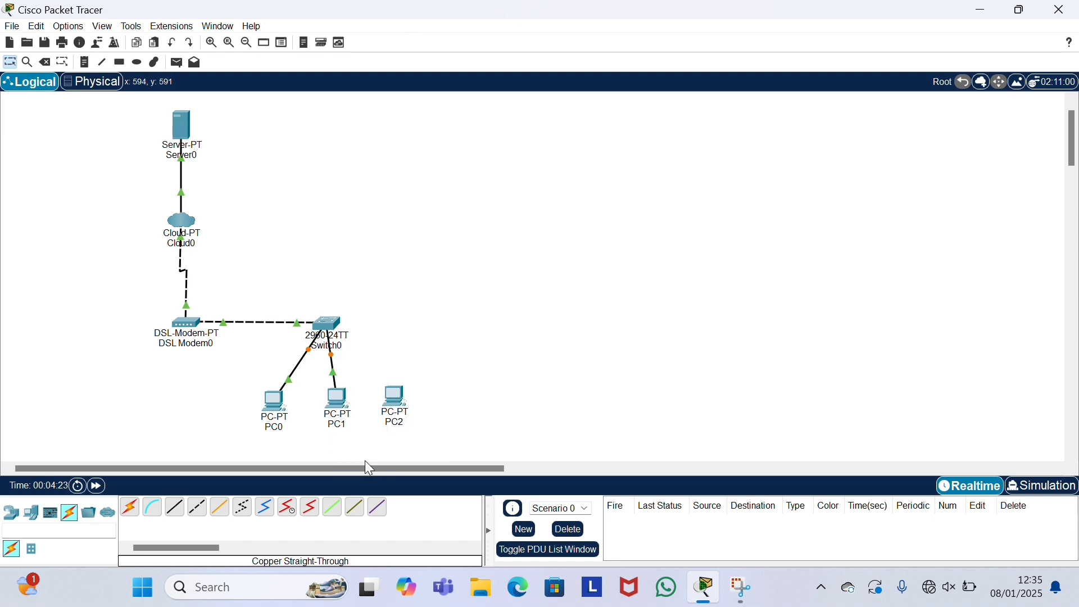
pyautogui.click(175, 508)
pyautogui.click(326, 333)
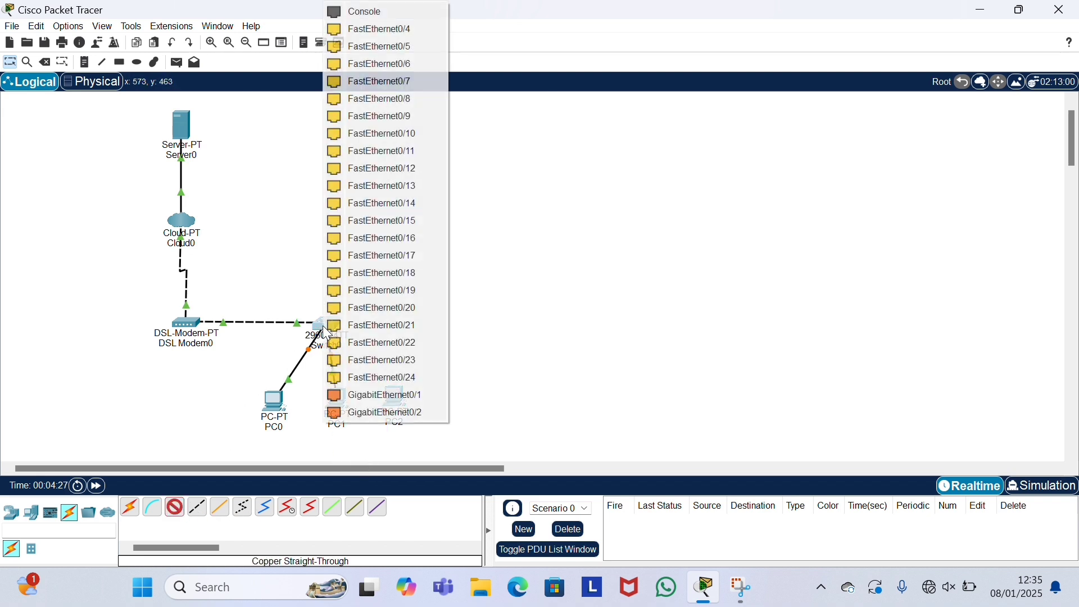
pyautogui.click(416, 29)
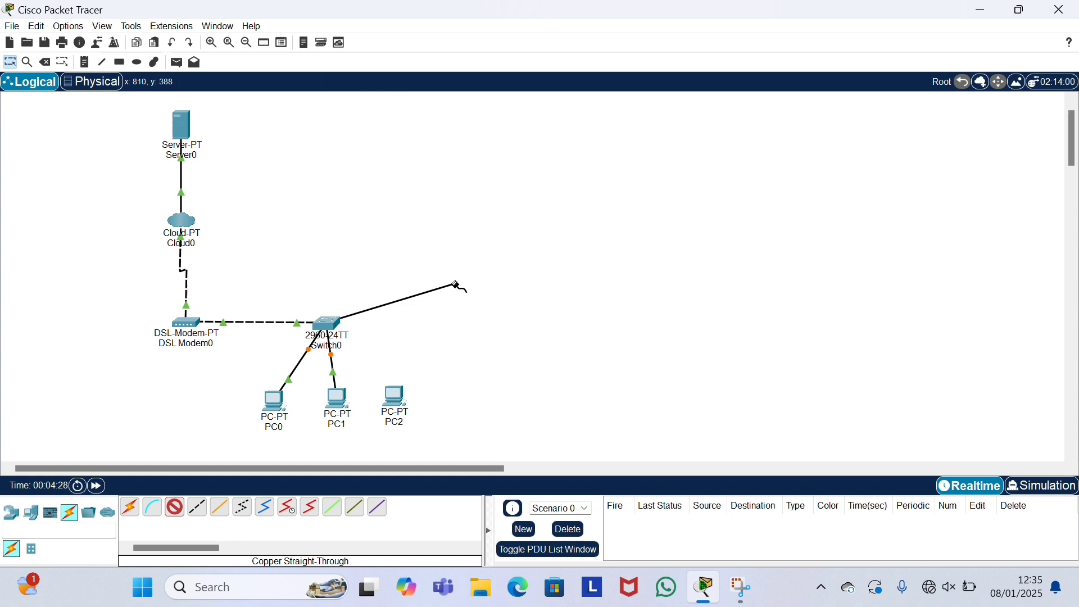
pyautogui.click(396, 397)
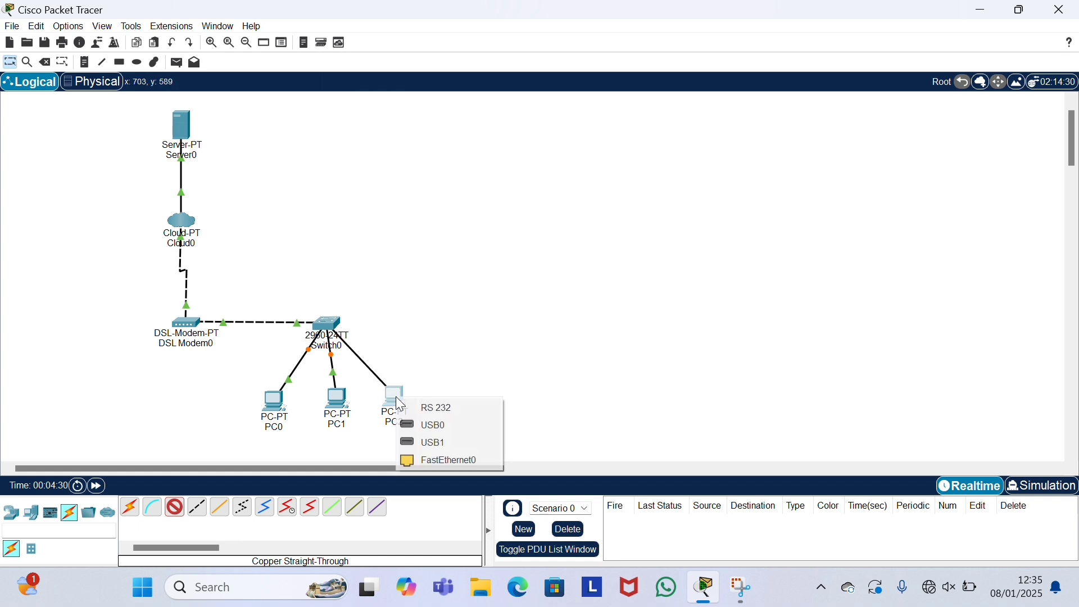
pyautogui.click(444, 462)
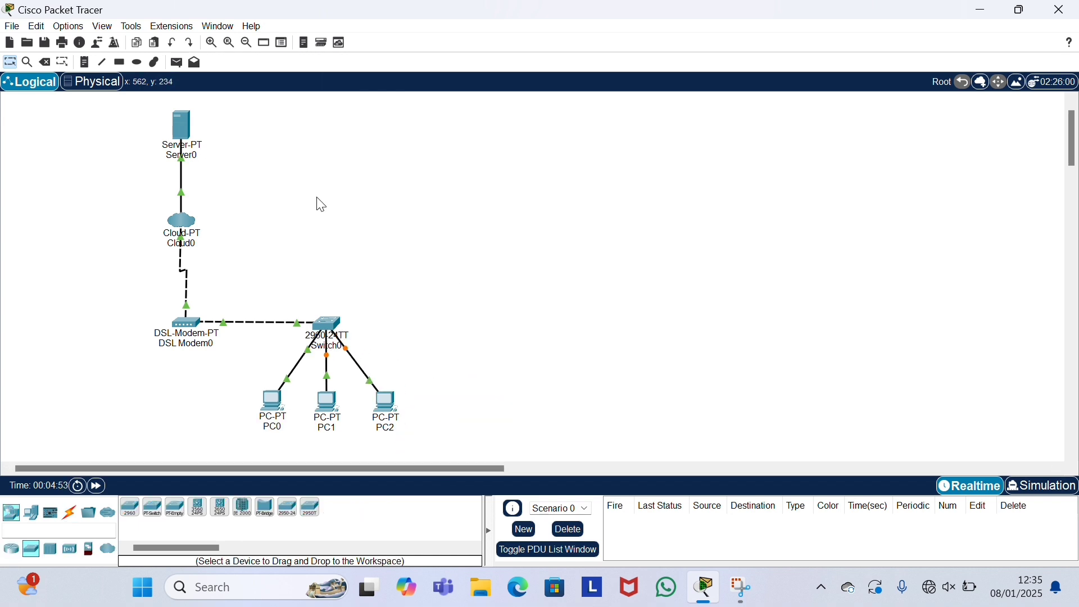
# Step: Give Server0 IP 192.168.10.1, mask 255.255.255.0, gateway 192.168.10.2 and DNS 192.168.10.1
pyautogui.click(183, 121)
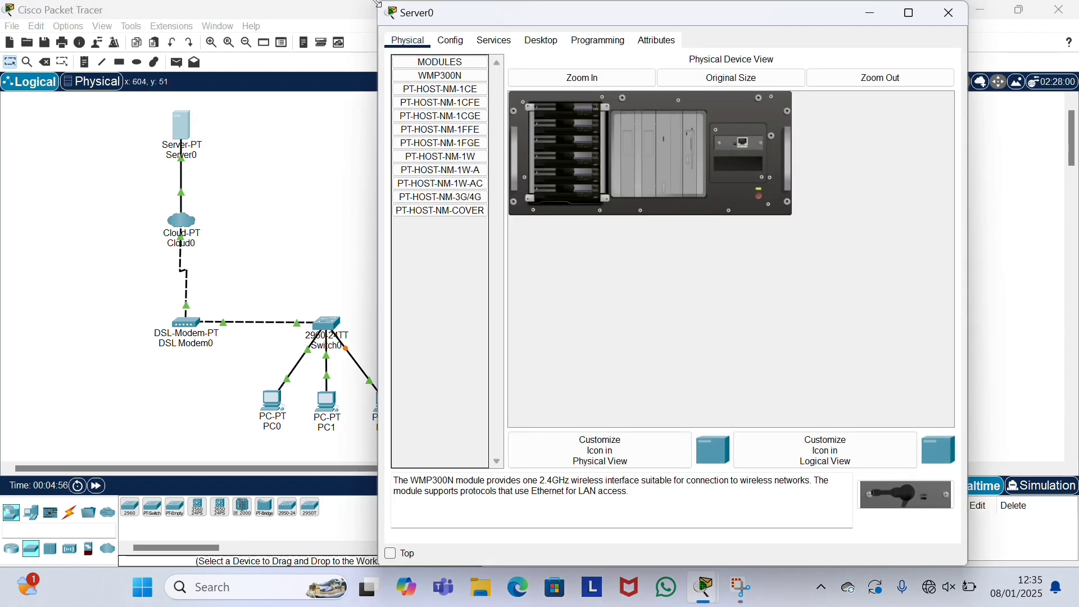
pyautogui.moveTo(378, 3); pyautogui.dragTo(293, 53)
pyautogui.click(461, 91)
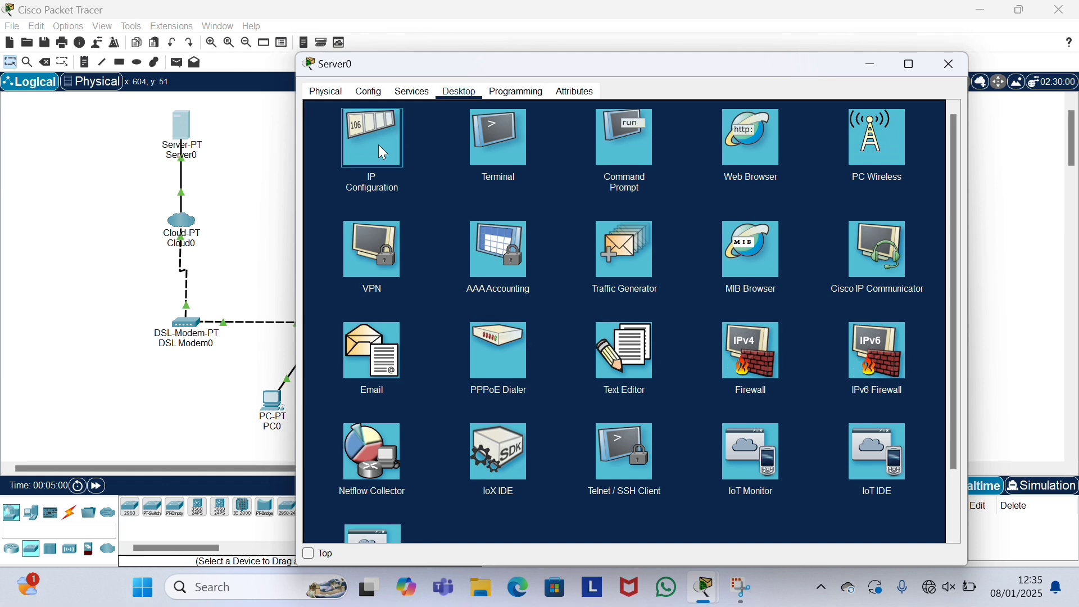
pyautogui.click(379, 146)
pyautogui.click(566, 167)
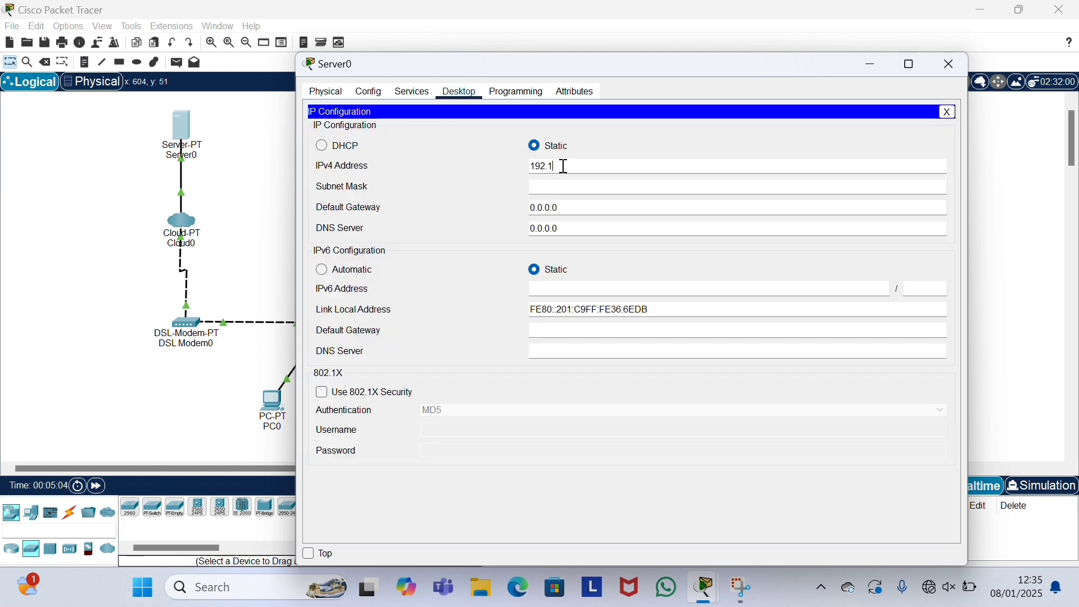
pyautogui.write('192.168.10.1')
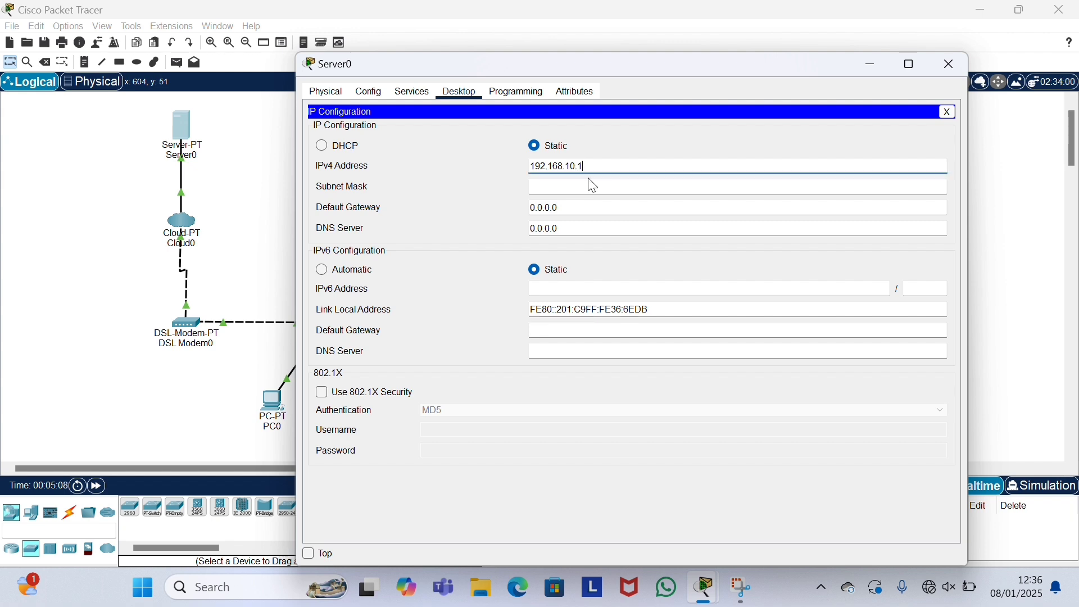
pyautogui.click(592, 182)
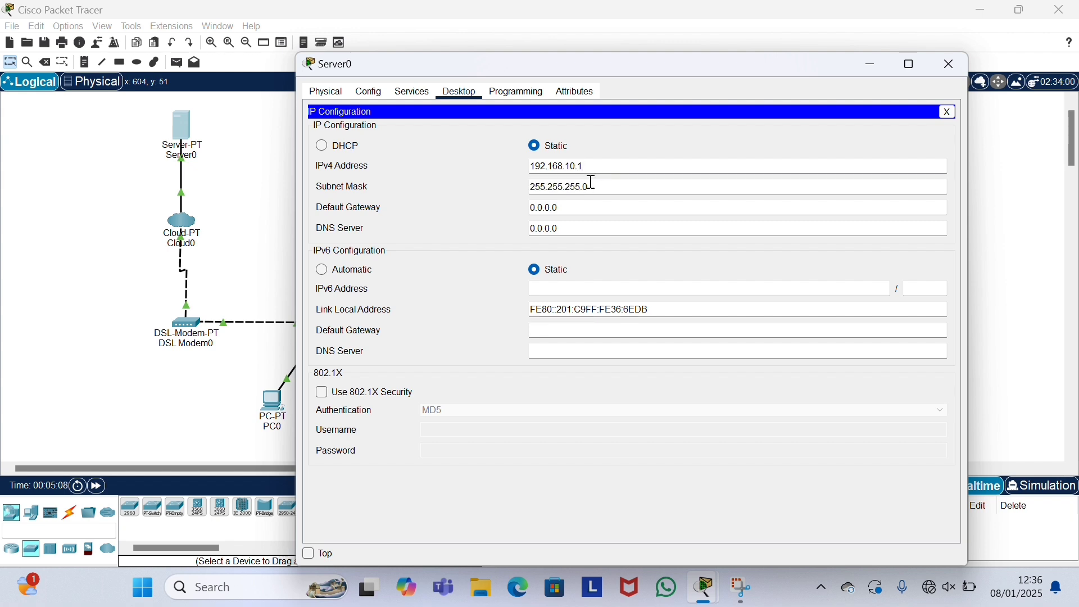
pyautogui.moveTo(579, 210); pyautogui.dragTo(516, 212)
pyautogui.write('1')
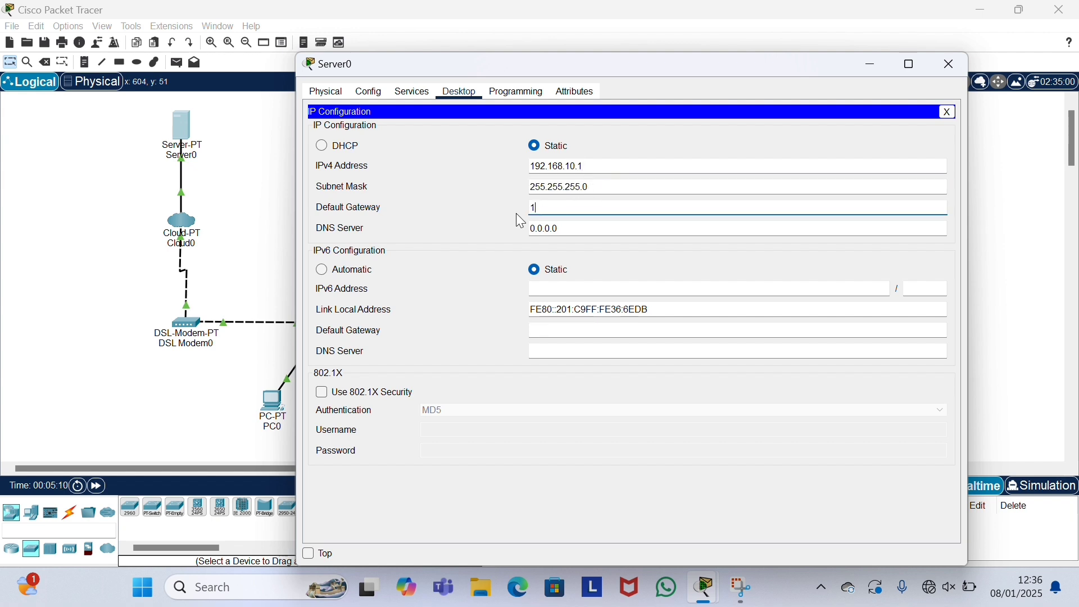
pyautogui.write('92.168.10.2')
pyautogui.moveTo(561, 230); pyautogui.dragTo(504, 234)
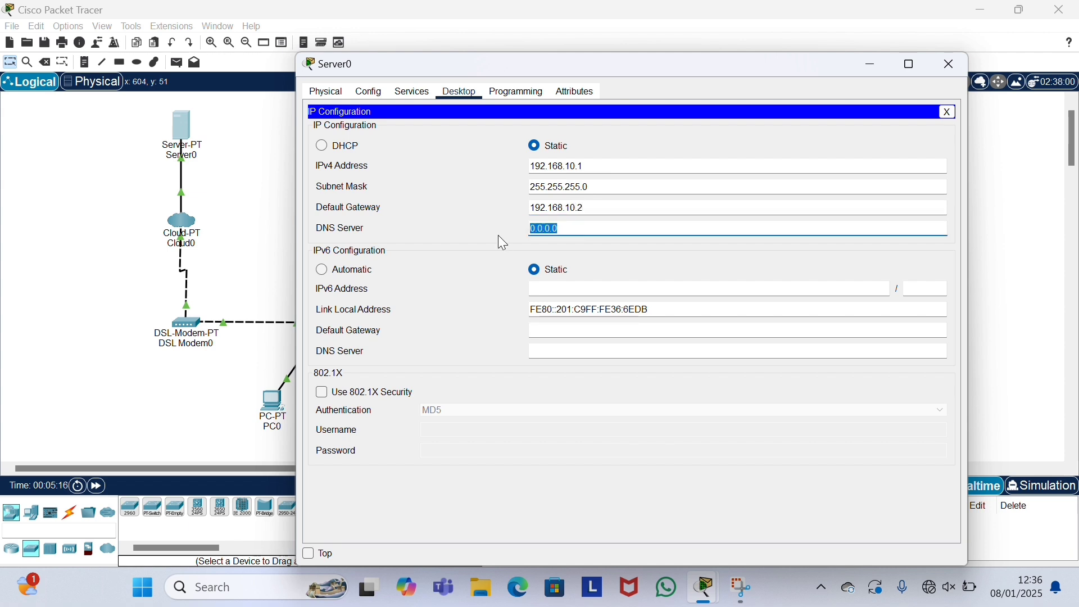
pyautogui.write('192.168.10.1')
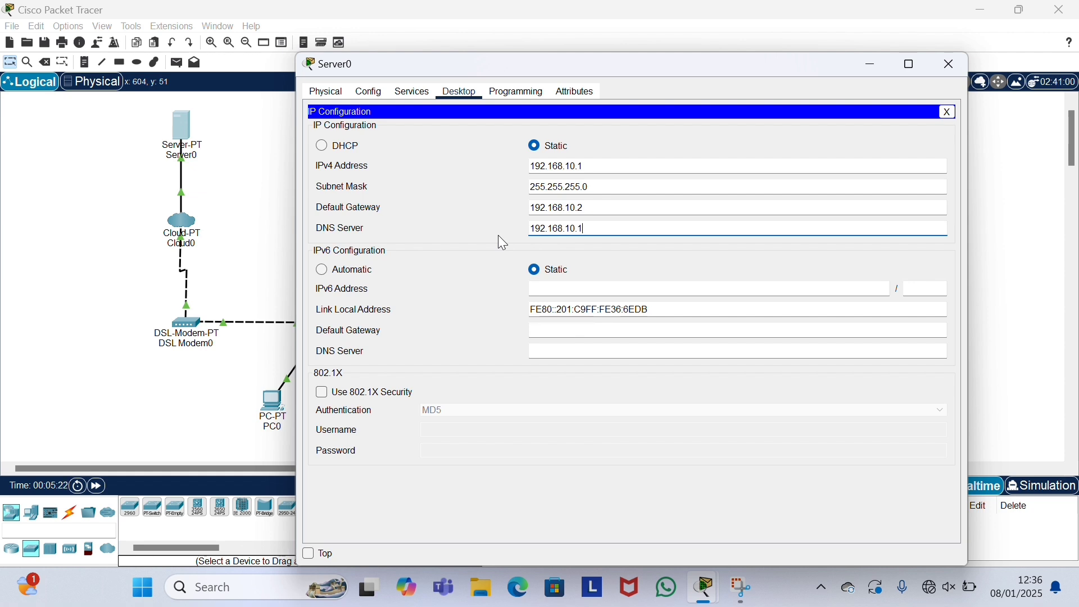
# Step: Turn on Server0's DNS service and add an A record mapping cloud.com to 192.168.10.1
pyautogui.click(414, 94)
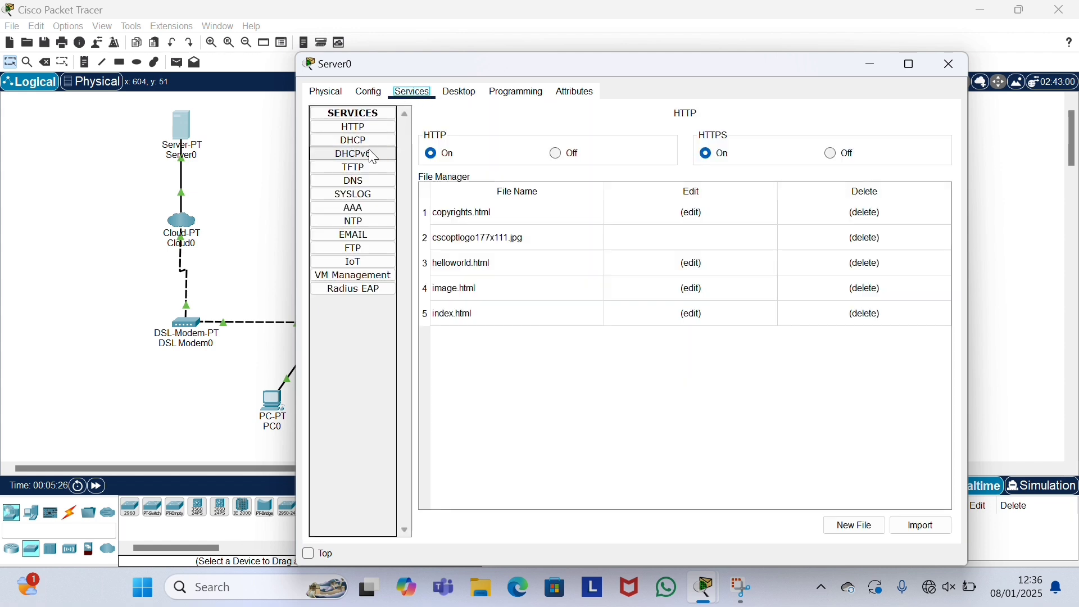
pyautogui.click(367, 185)
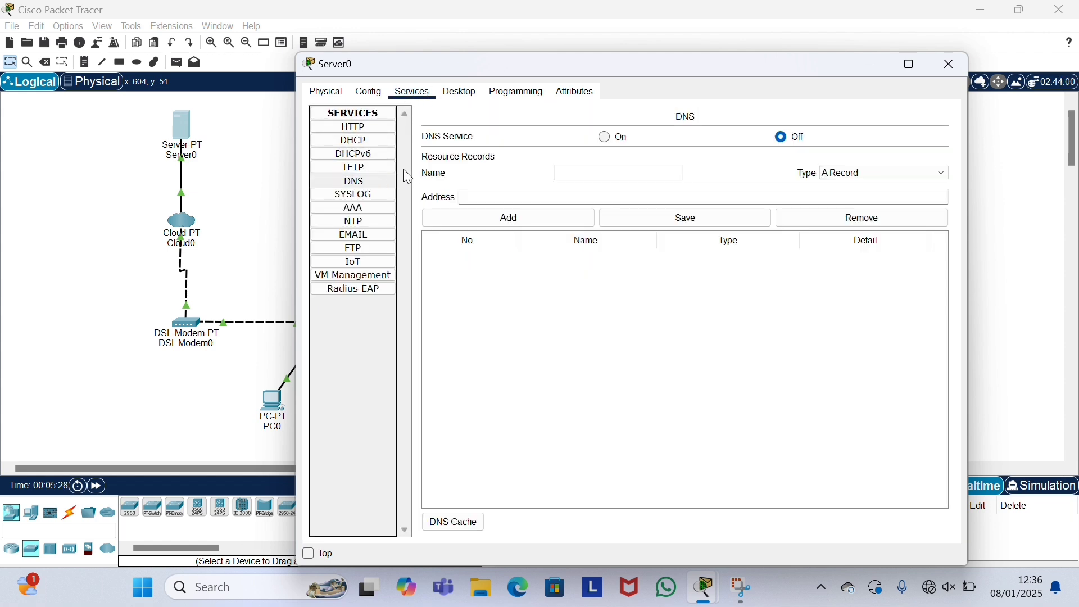
pyautogui.click(606, 138)
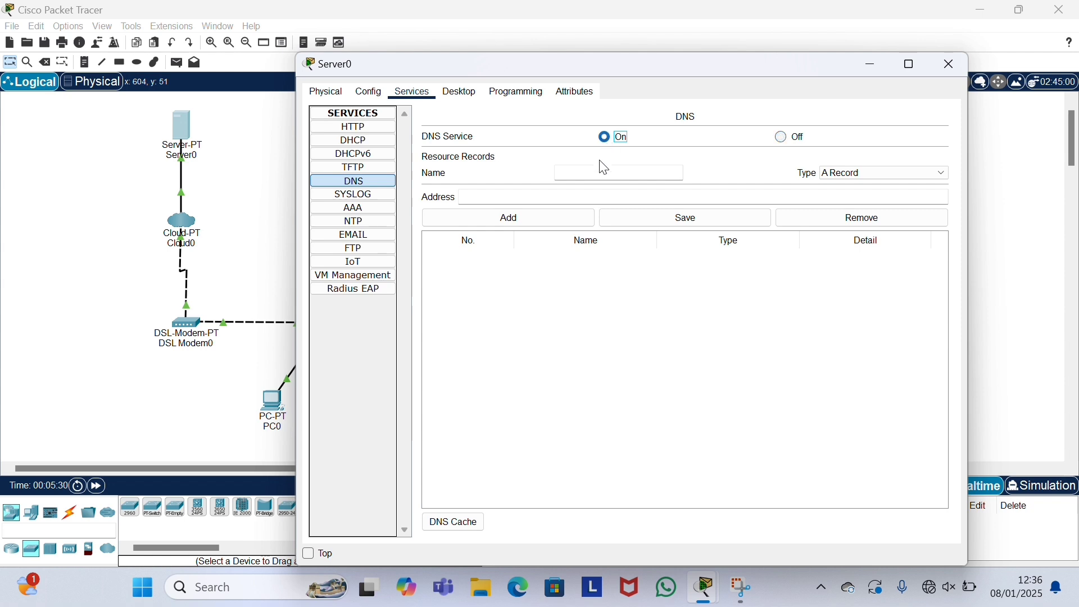
pyautogui.click(596, 176)
pyautogui.click(564, 196)
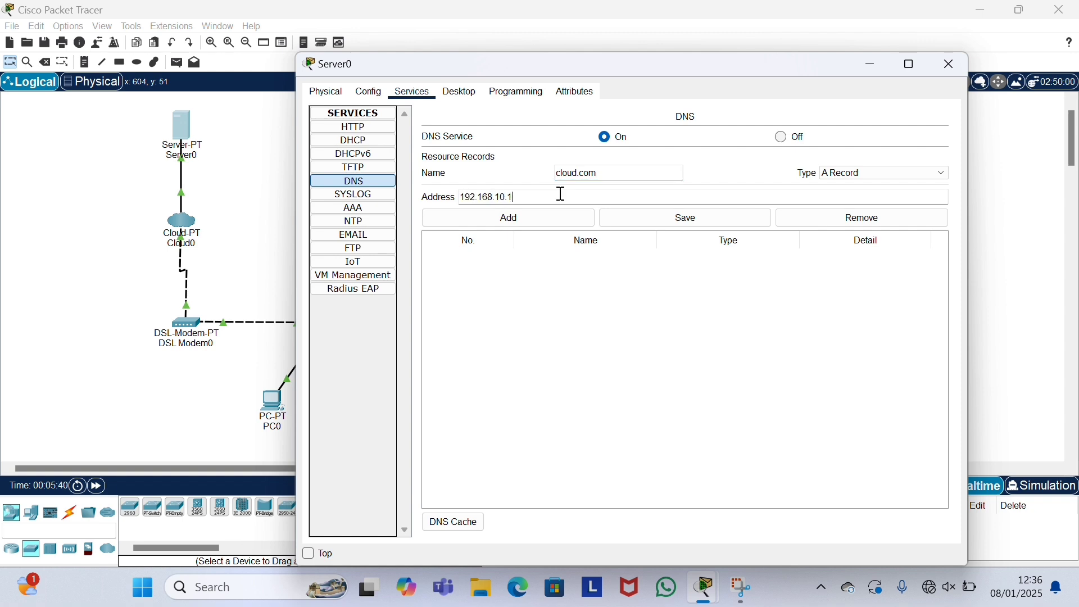
pyautogui.write('192.168.10.1')
pyautogui.click(541, 226)
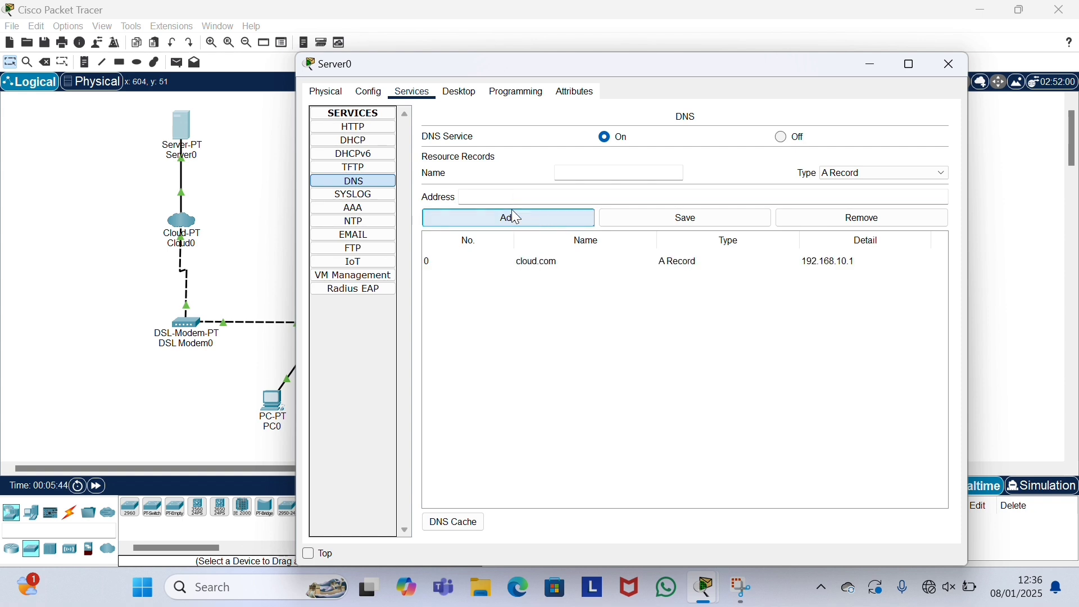
pyautogui.click(382, 143)
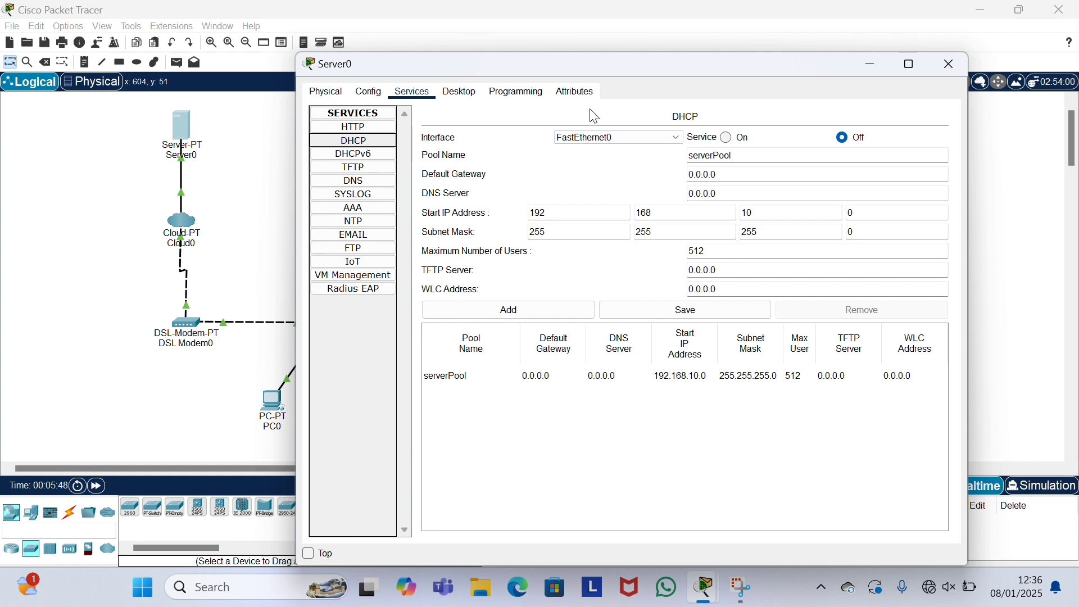
# Step: Enable the DHCP pool with gateway 192.168.10.2 and start address 192.168.10.1, and save it
pyautogui.click(734, 144)
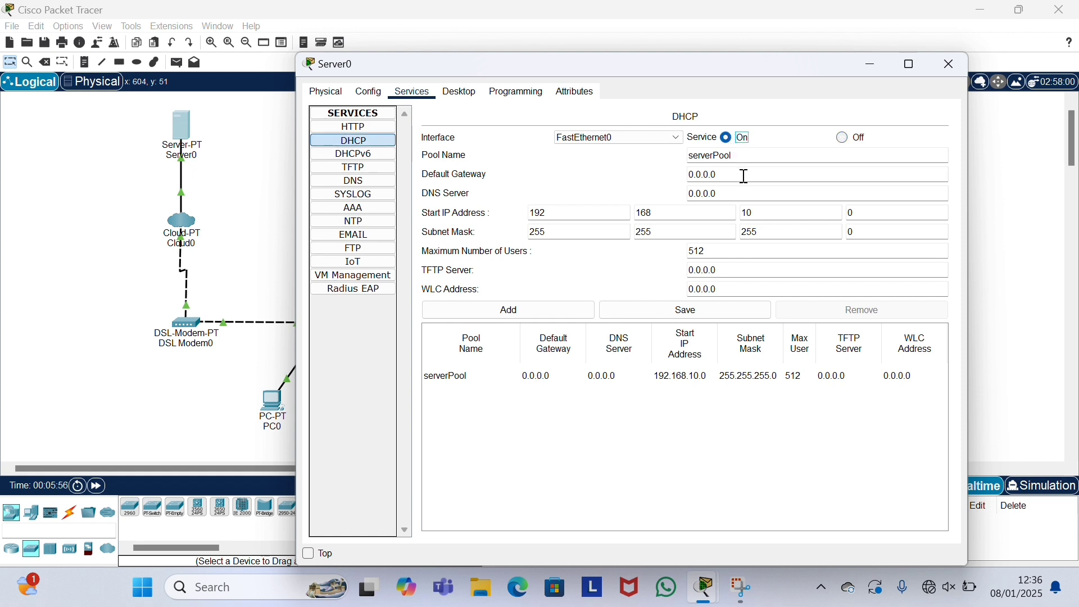
pyautogui.tripleClick(697, 175)
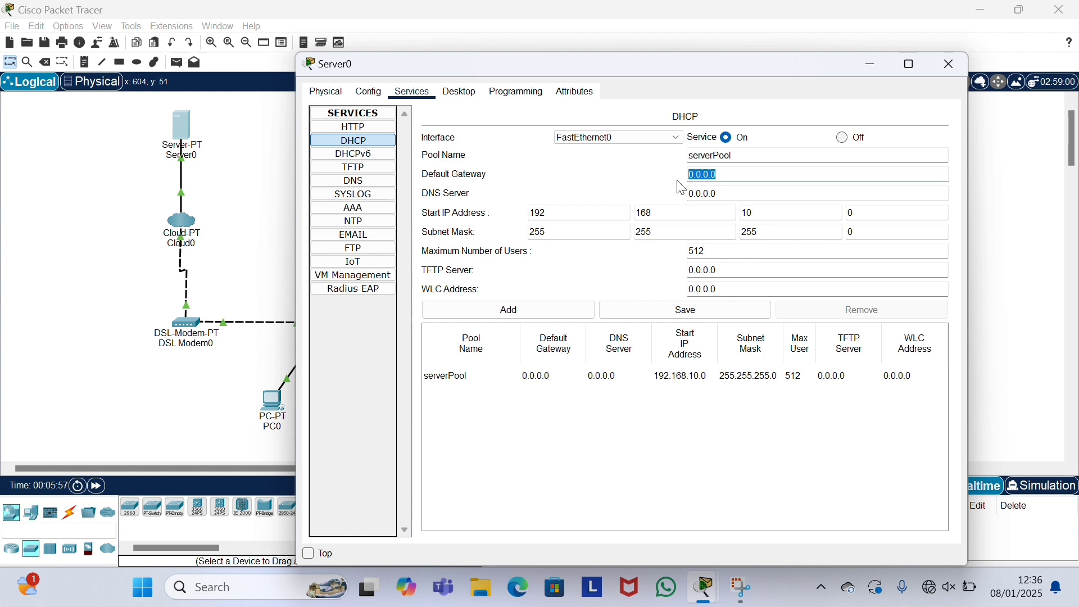
pyautogui.write('192.168.10.2')
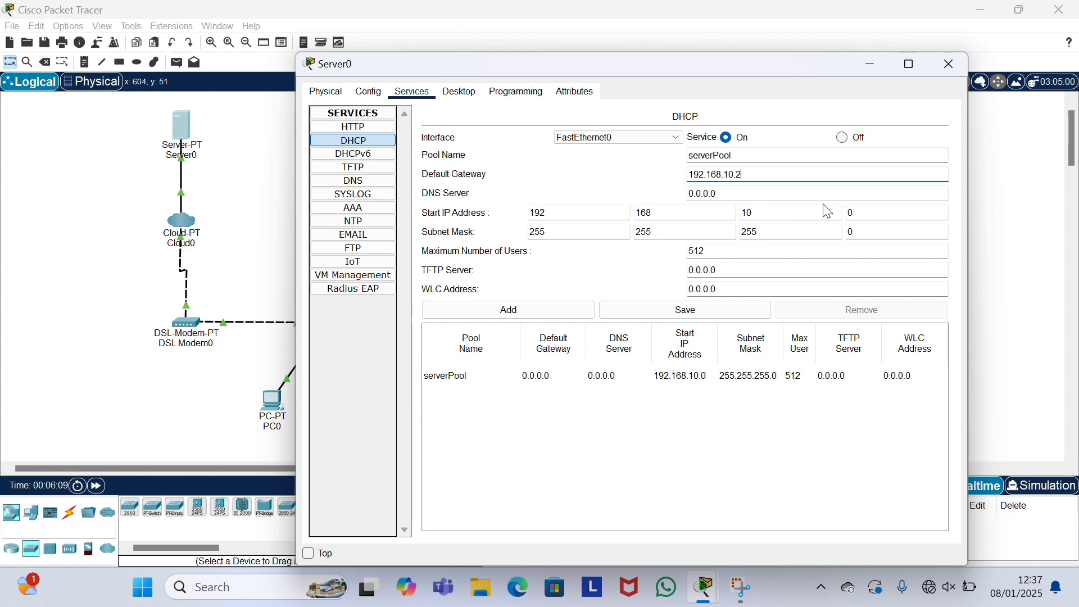
pyautogui.click(863, 212)
pyautogui.press('BackSpace')
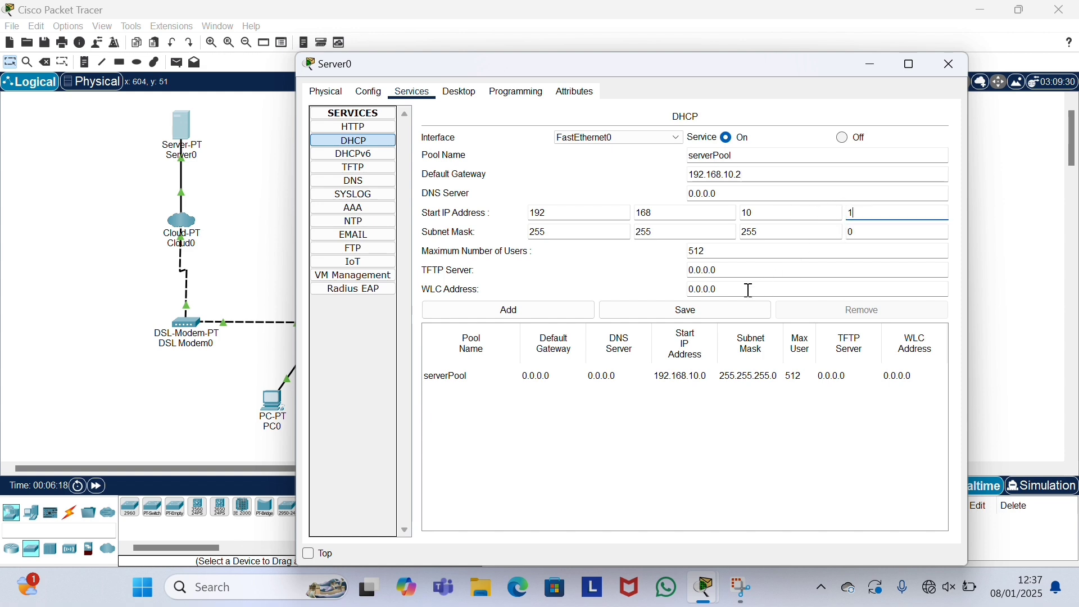
pyautogui.click(687, 315)
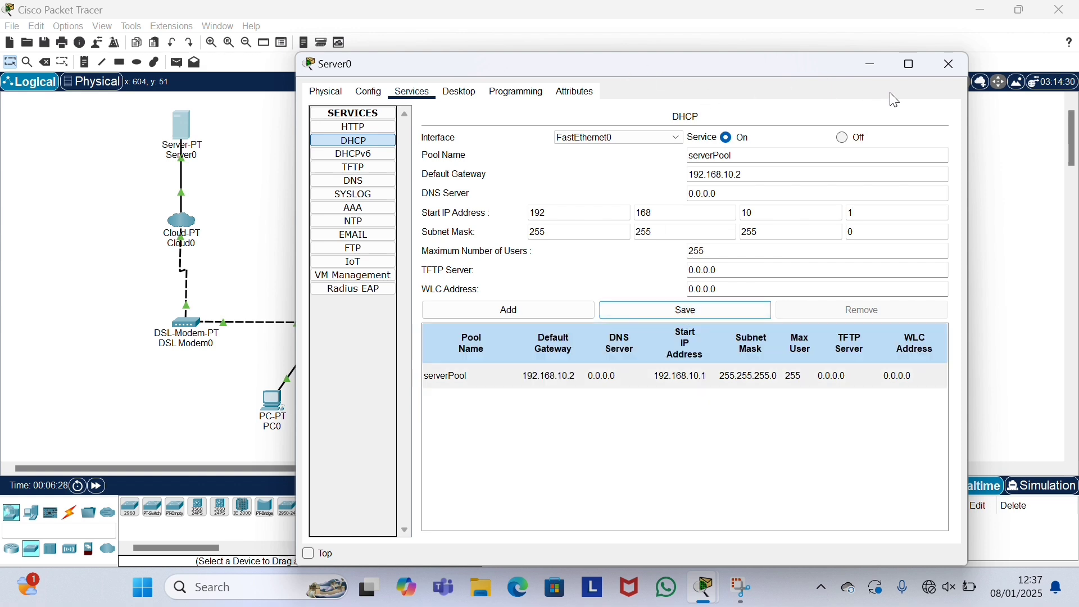
pyautogui.click(943, 66)
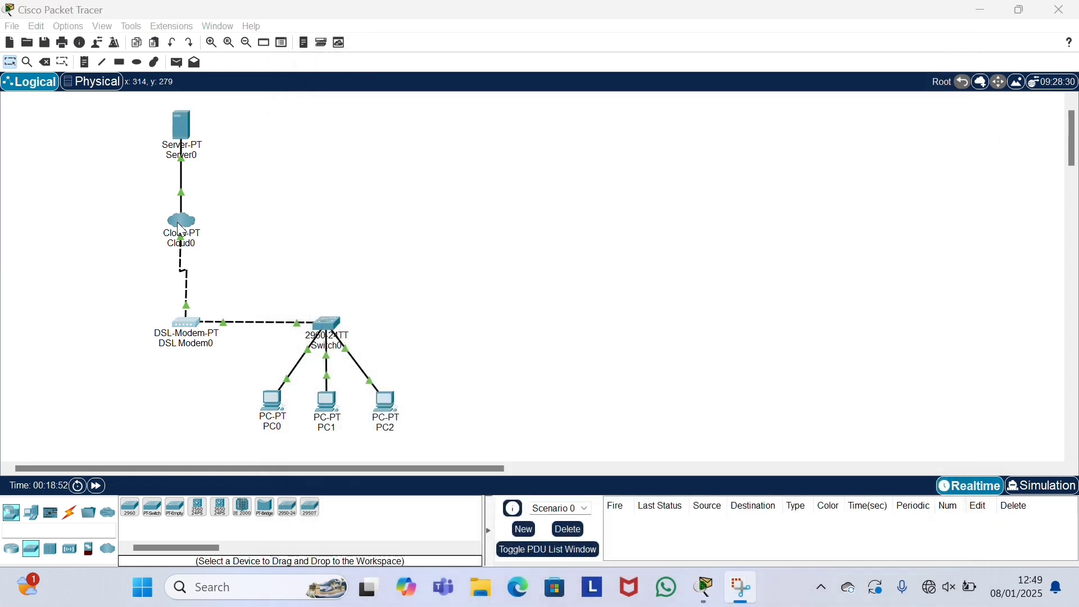
# Step: Add a DSL mapping from Modem4 to Ethernet6 in Cloud0's configuration
pyautogui.click(181, 231)
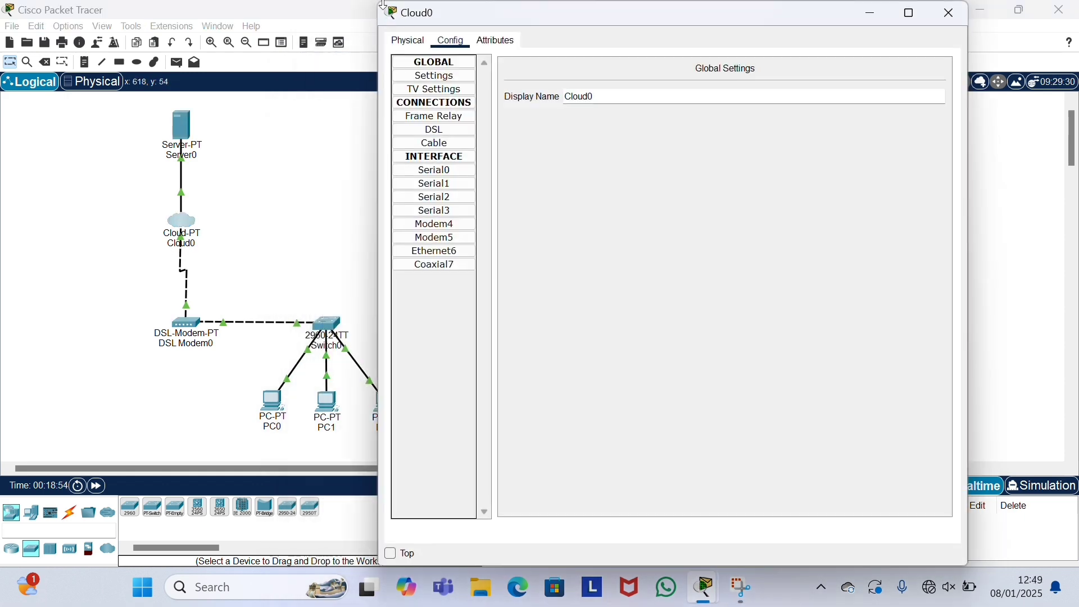
pyautogui.moveTo(378, 3); pyautogui.dragTo(278, 65)
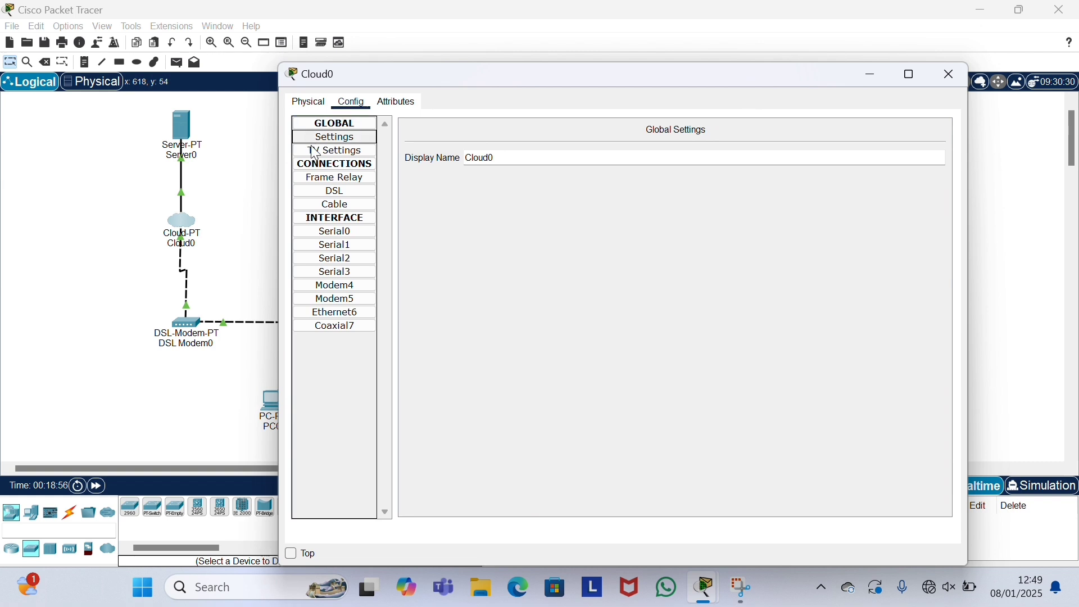
pyautogui.click(335, 191)
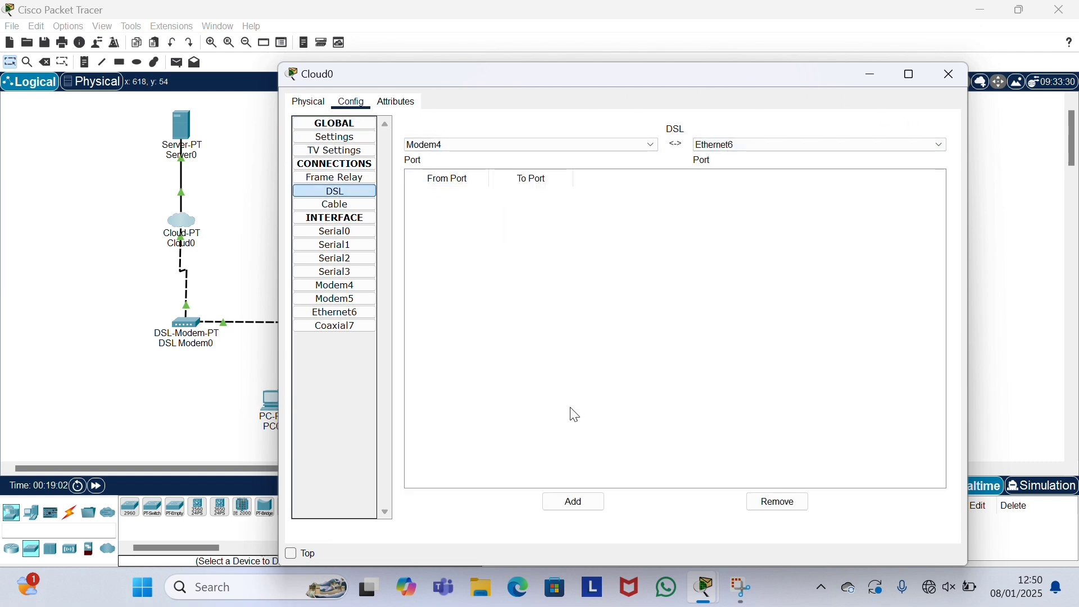
pyautogui.click(579, 505)
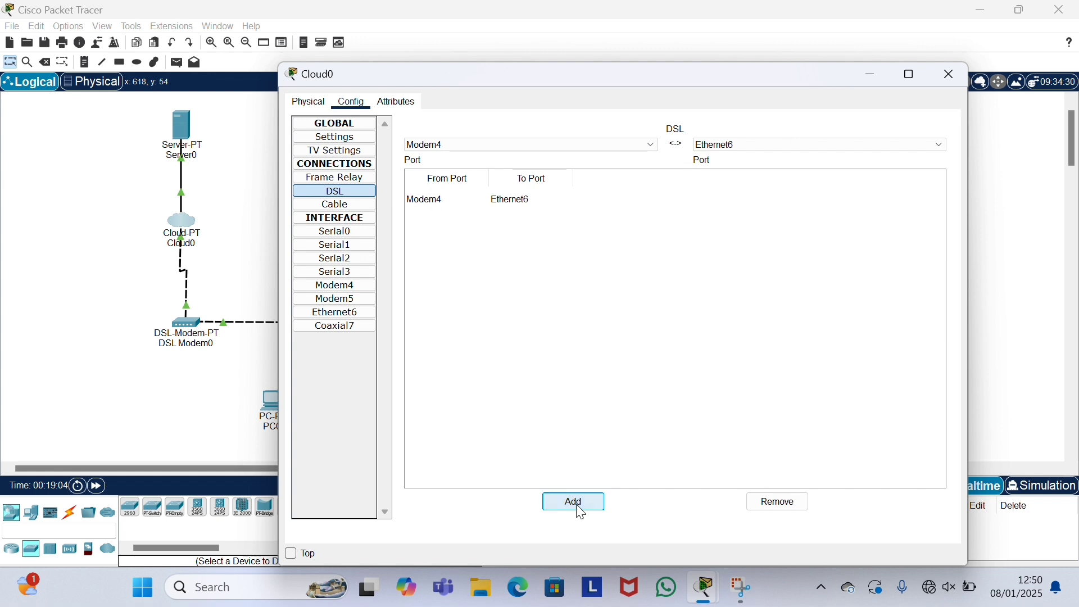
pyautogui.click(950, 76)
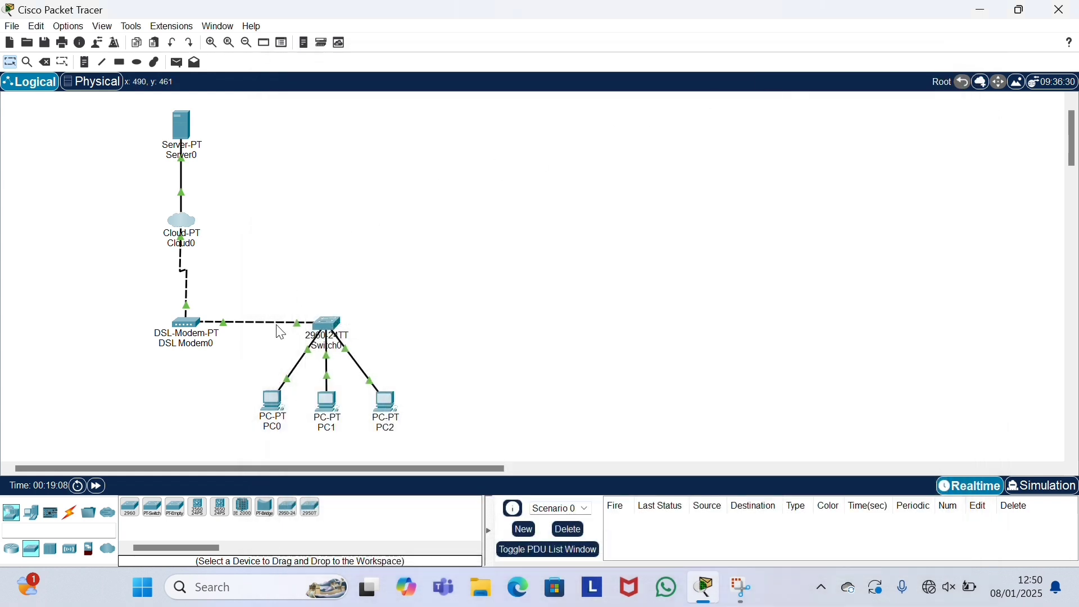
# Step: Switch PC0's IP configuration to DHCP
pyautogui.click(275, 407)
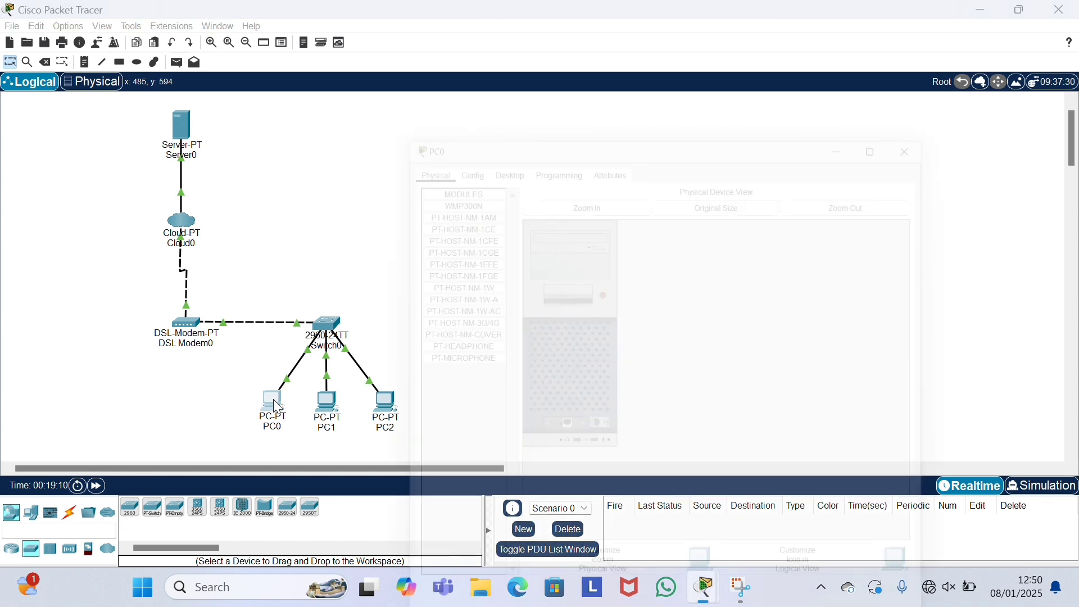
pyautogui.click(396, 80)
pyautogui.click(377, 130)
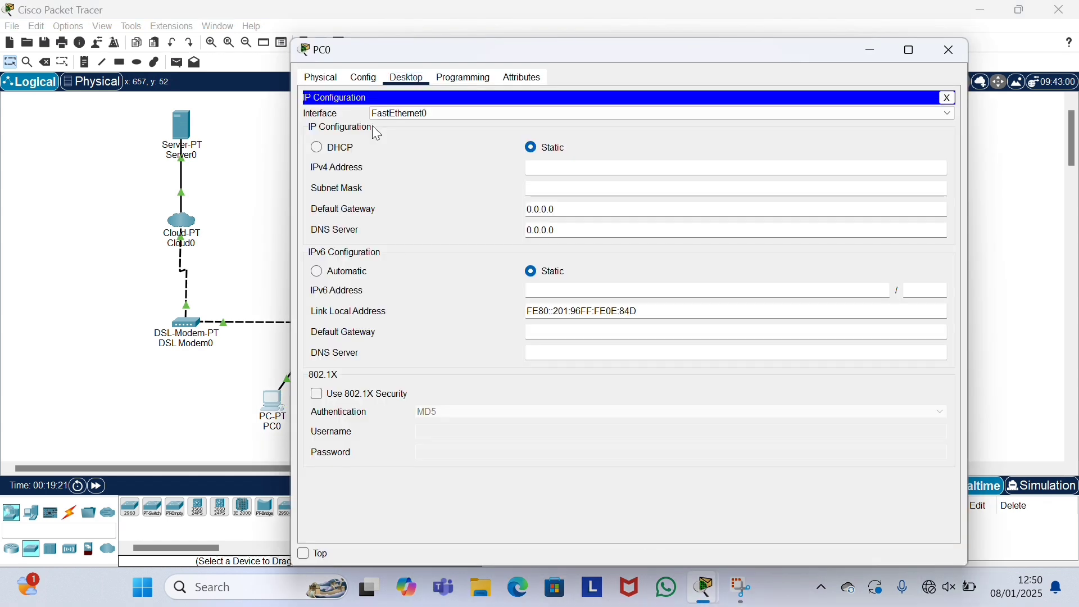
pyautogui.click(318, 147)
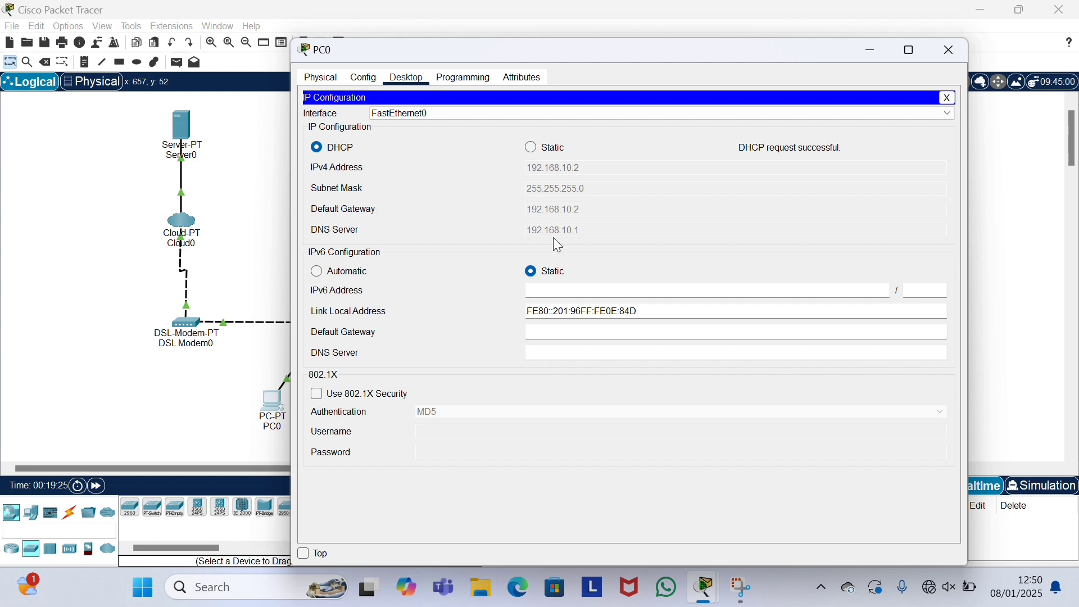
pyautogui.click(961, 51)
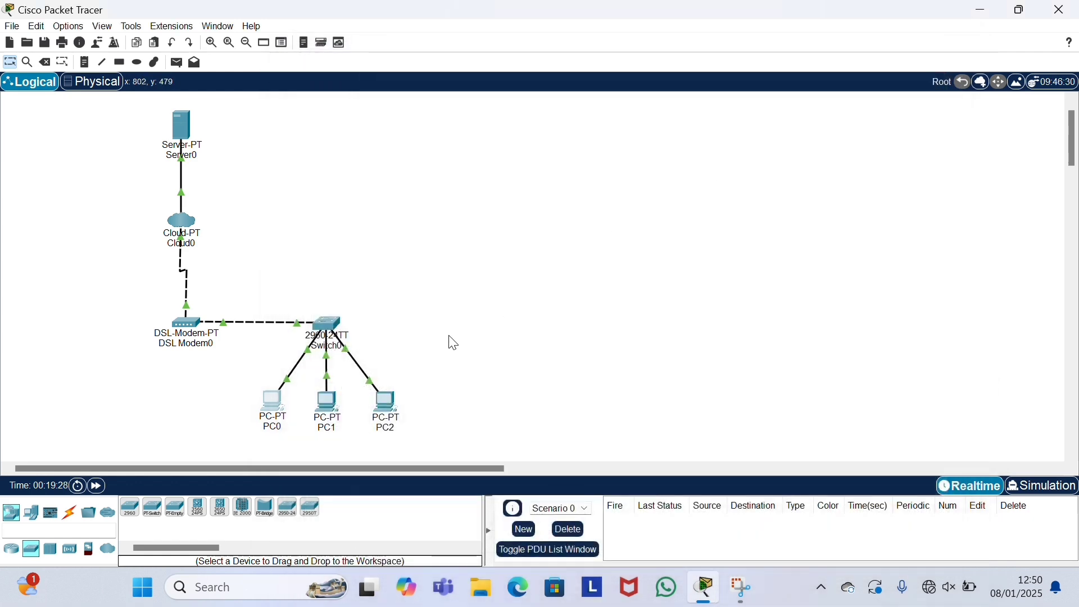
# Step: Set PC1 to DHCP so it receives 192.168.10.3
pyautogui.click(325, 402)
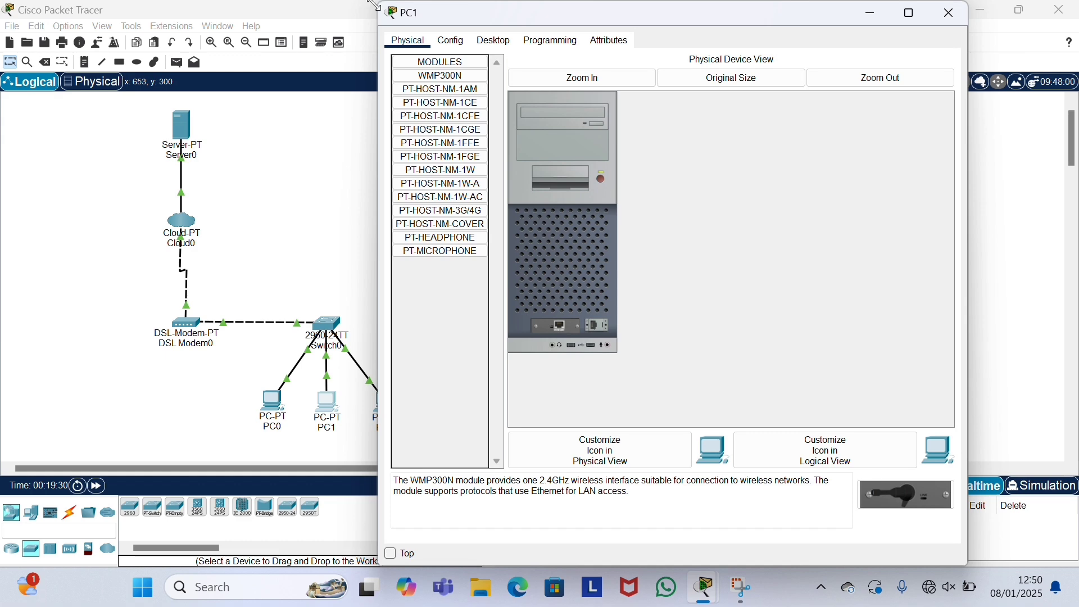
pyautogui.moveTo(374, 5); pyautogui.dragTo(287, 82)
pyautogui.click(400, 116)
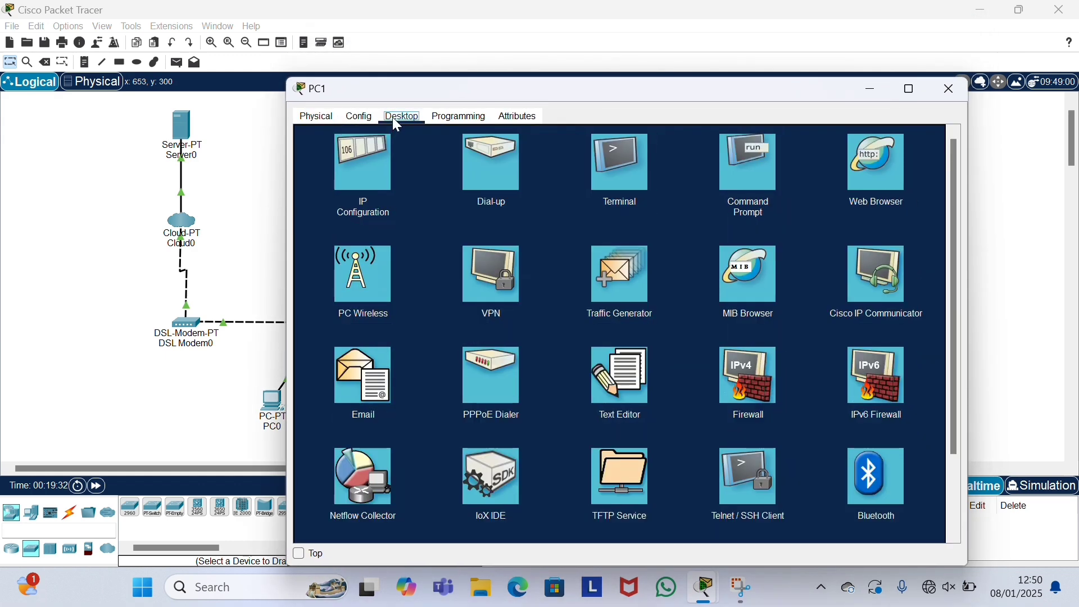
pyautogui.click(355, 166)
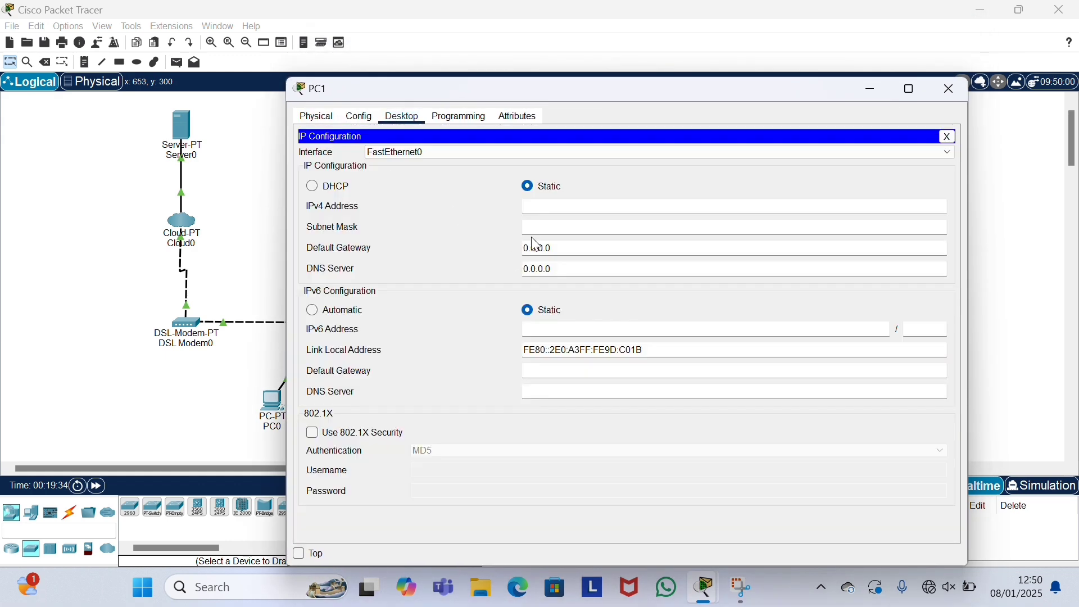
pyautogui.click(336, 191)
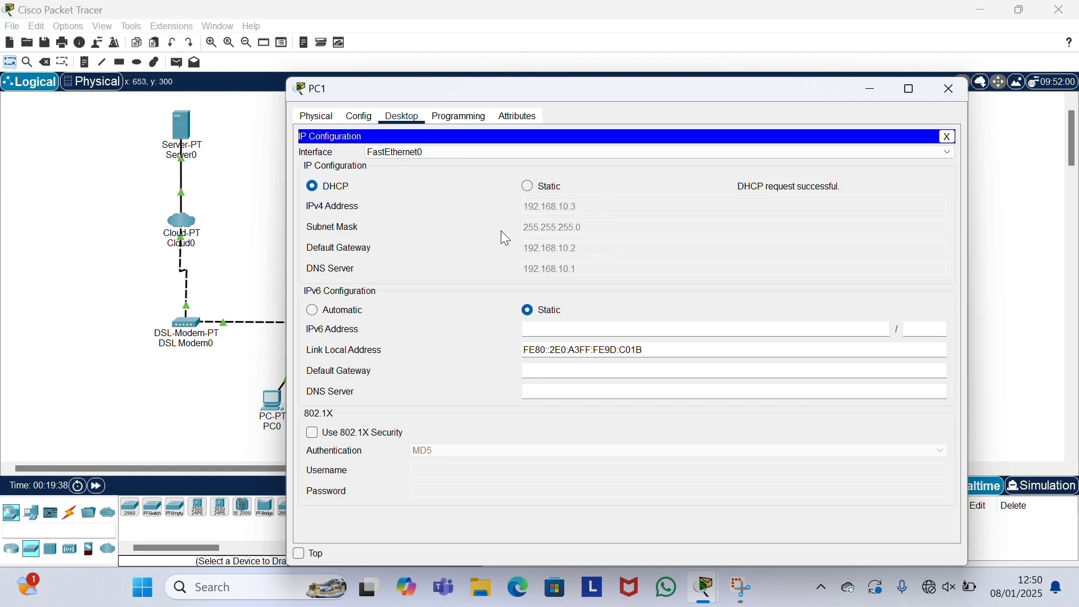
pyautogui.click(959, 88)
# Step: Set PC2 to DHCP so it receives 192.168.10.4
pyautogui.click(388, 412)
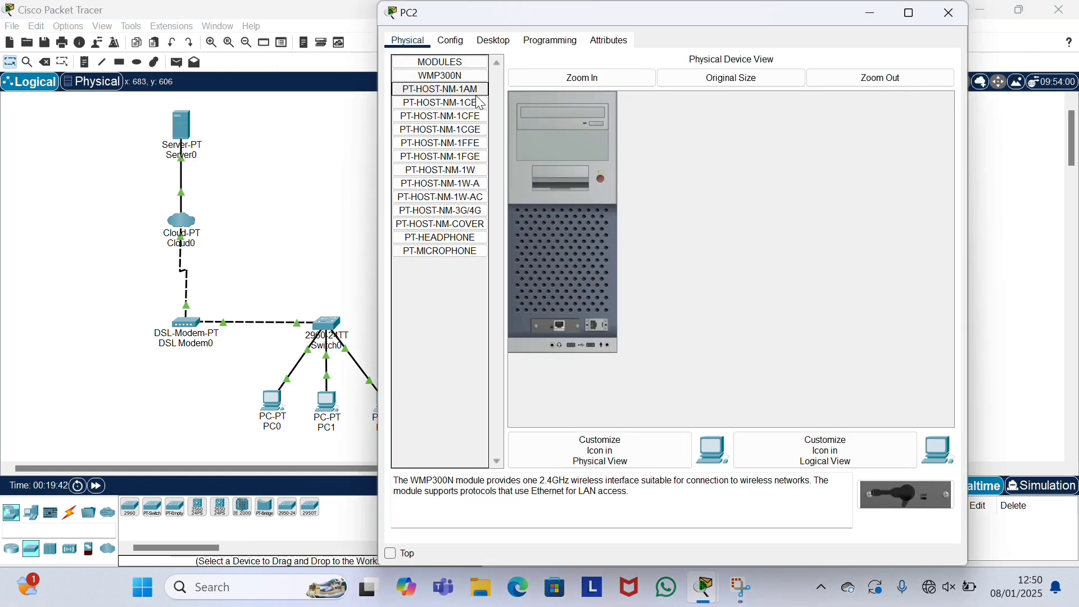
pyautogui.moveTo(373, 6); pyautogui.dragTo(287, 82)
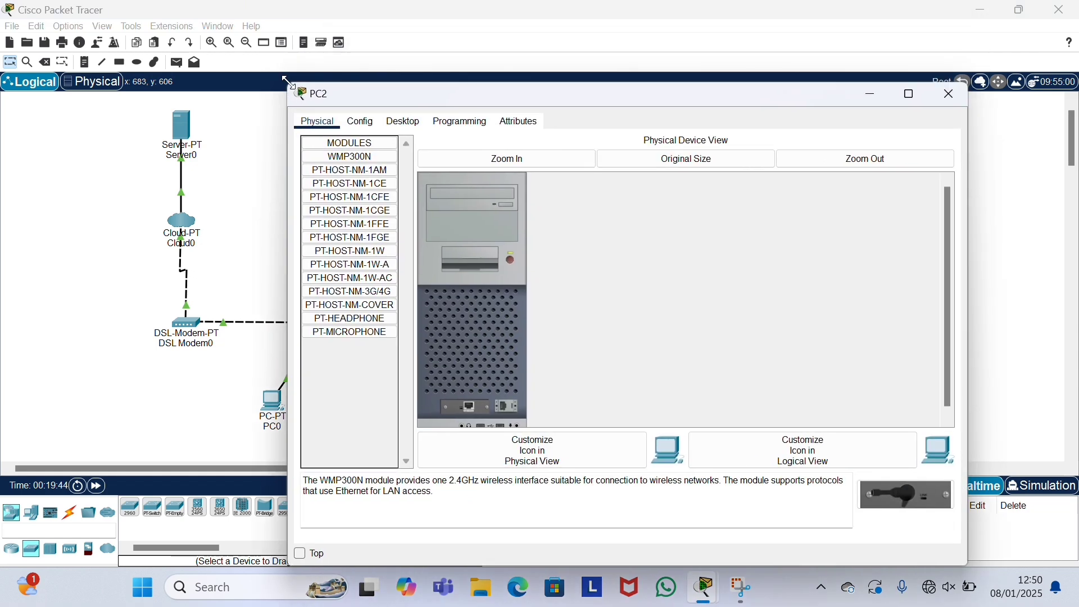
pyautogui.click(402, 122)
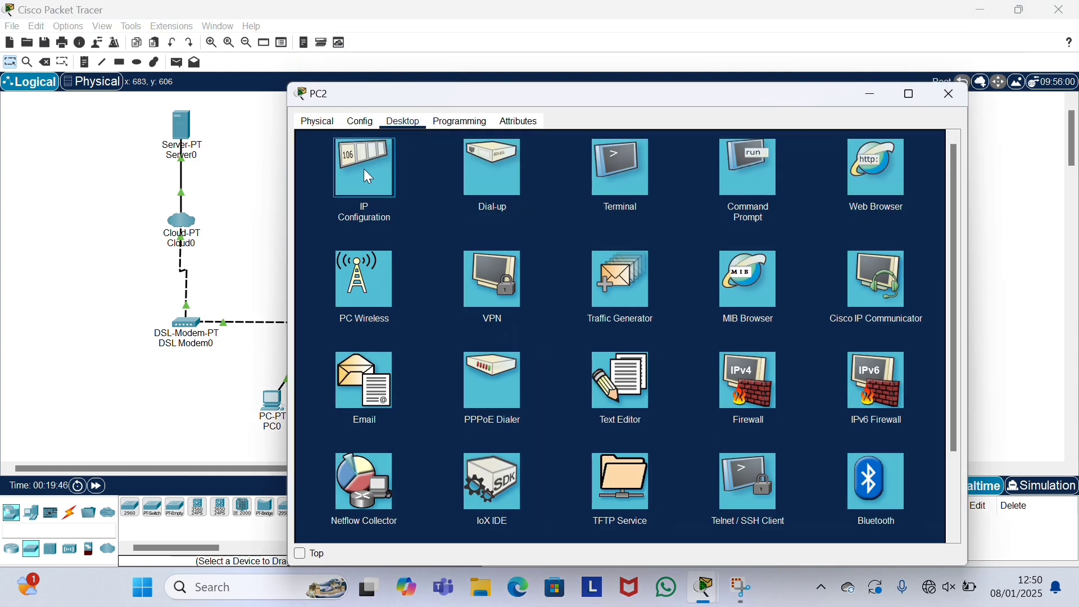
pyautogui.click(363, 169)
pyautogui.click(329, 194)
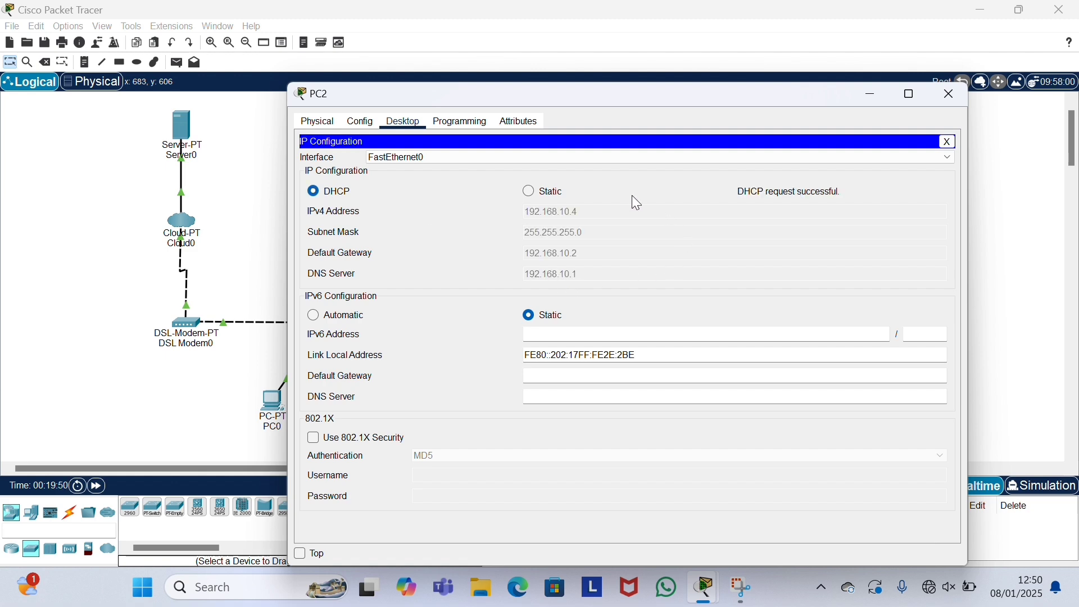
pyautogui.click(949, 97)
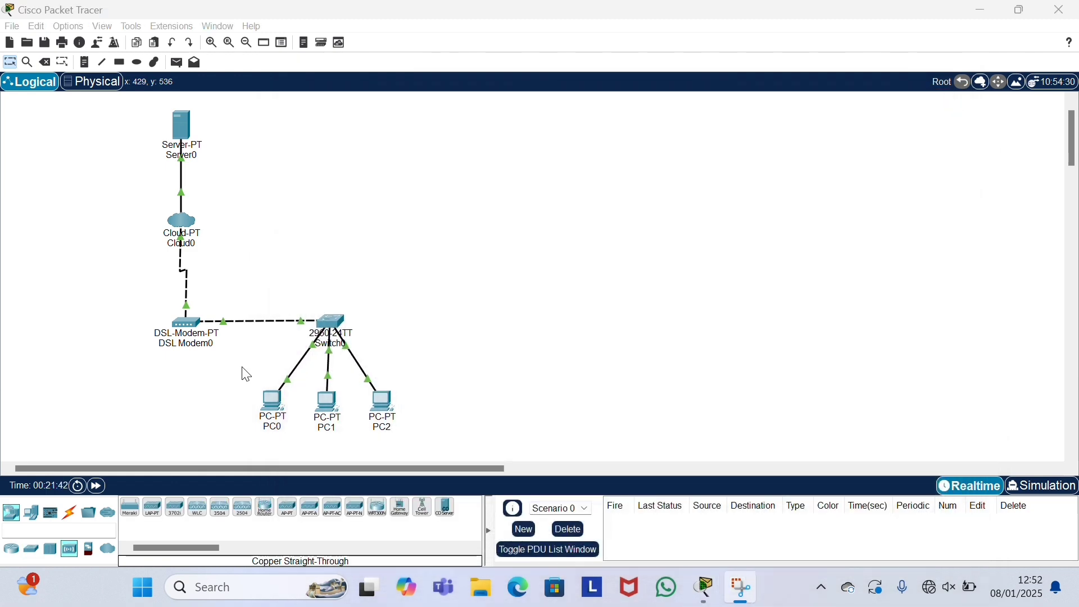
# Step: Place Access Point0 right of Switch0 and Access Point1 above the switch
pyautogui.click(8, 516)
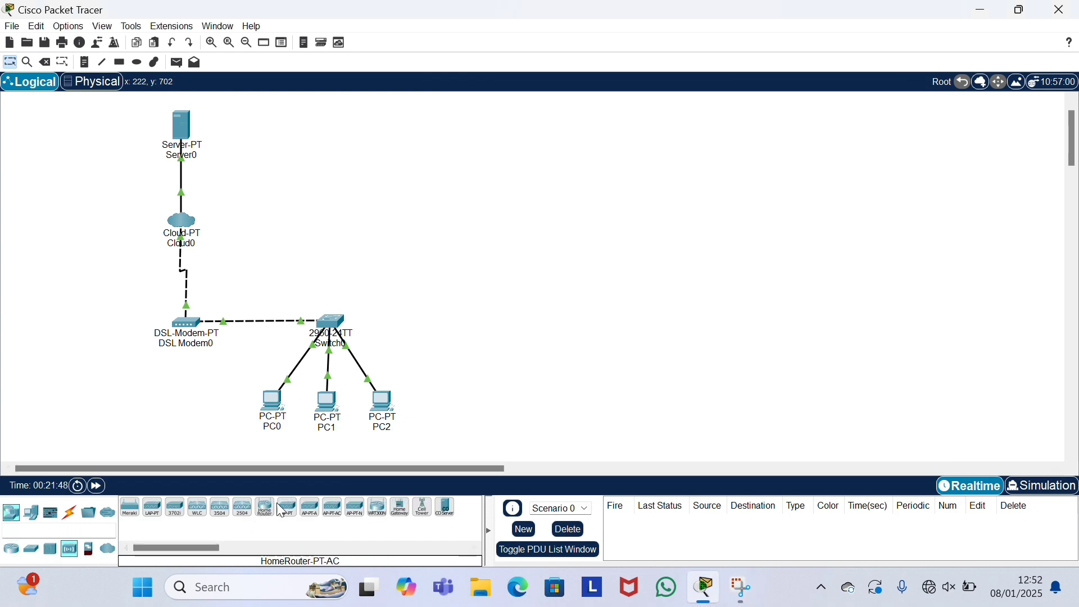
pyautogui.moveTo(288, 508); pyautogui.dragTo(464, 334)
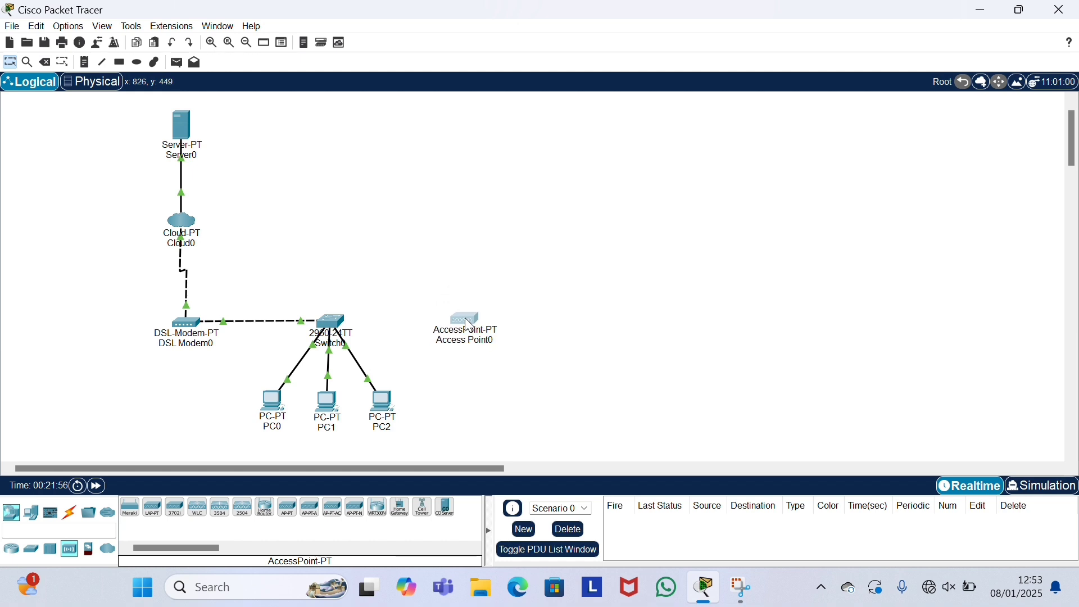
pyautogui.click(288, 509)
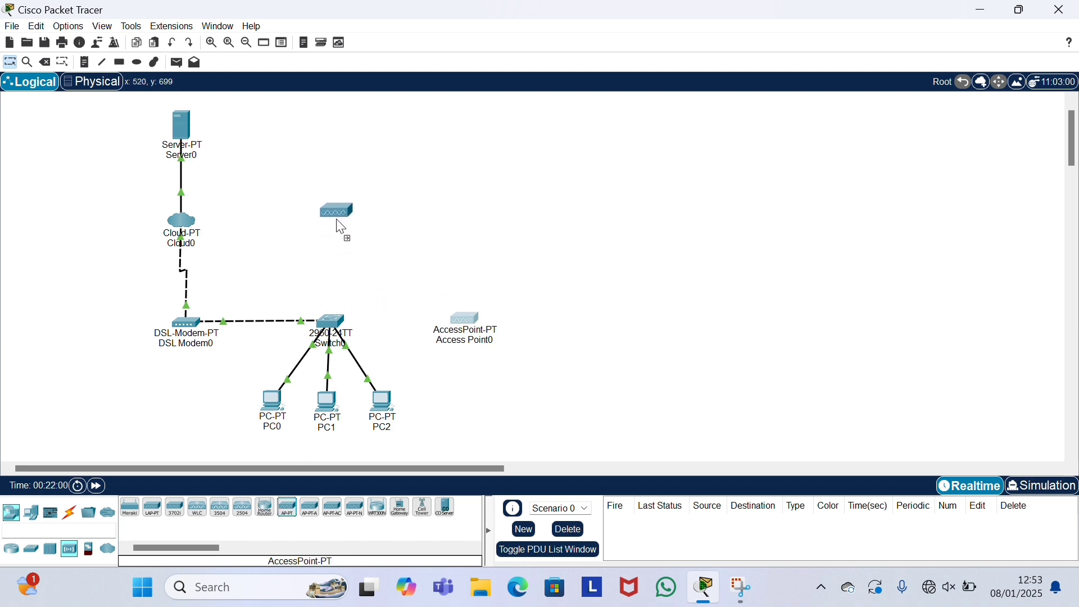
pyautogui.click(340, 226)
# Step: Add wireless PCs PC9, PC10 and PC11 beside the access points and line them up
pyautogui.click(89, 512)
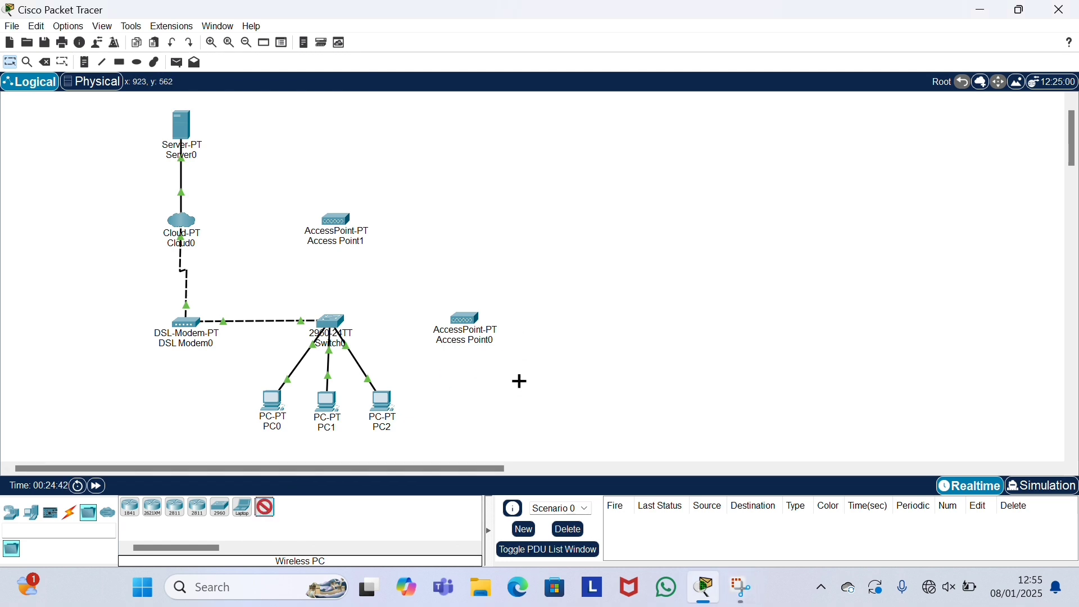
pyautogui.click(528, 375)
pyautogui.click(266, 508)
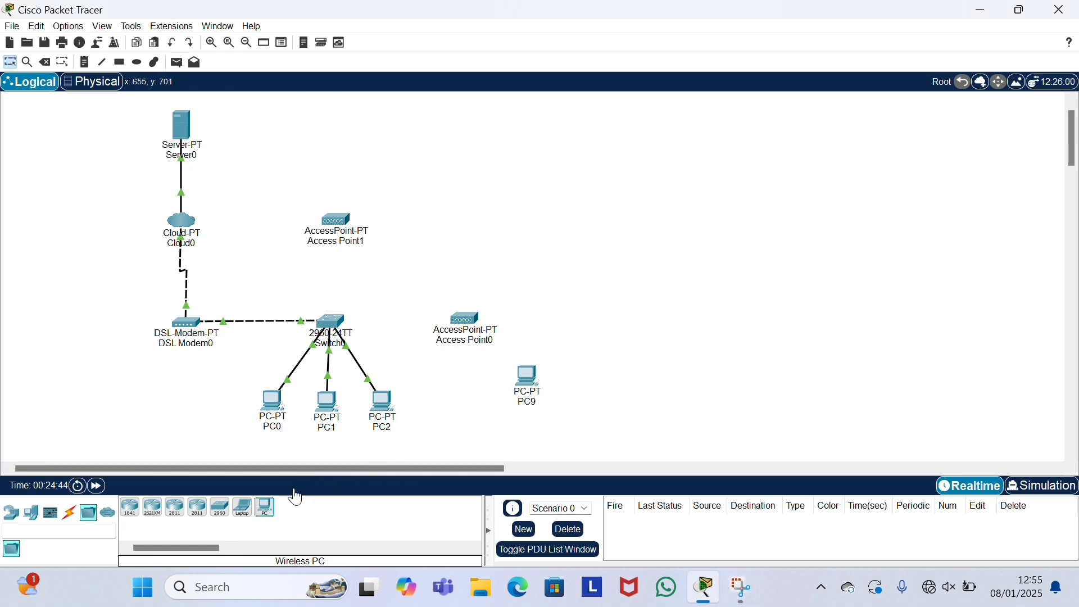
pyautogui.click(542, 340)
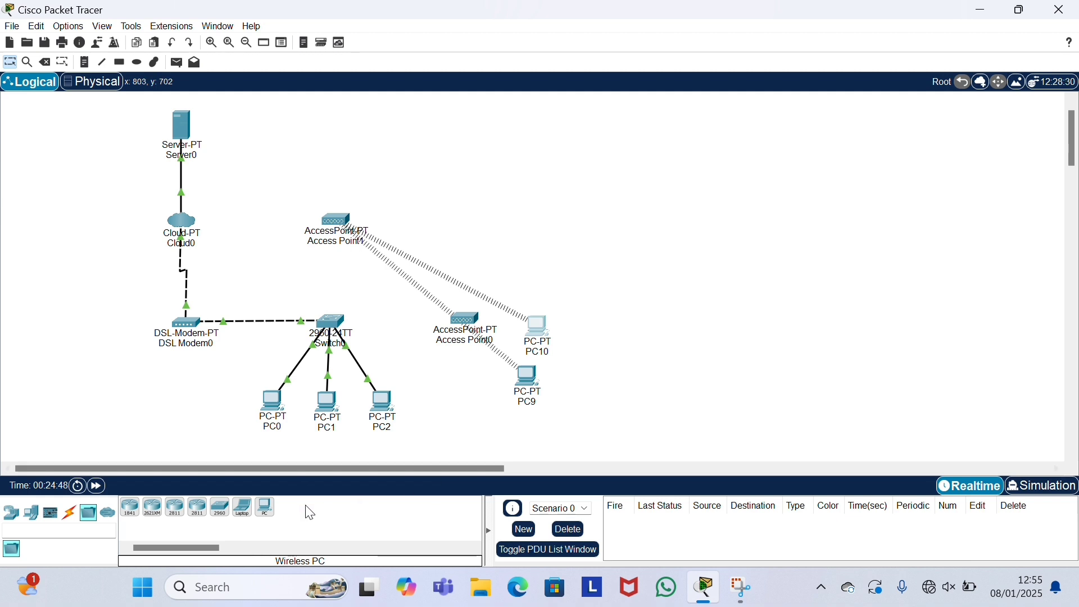
pyautogui.click(264, 509)
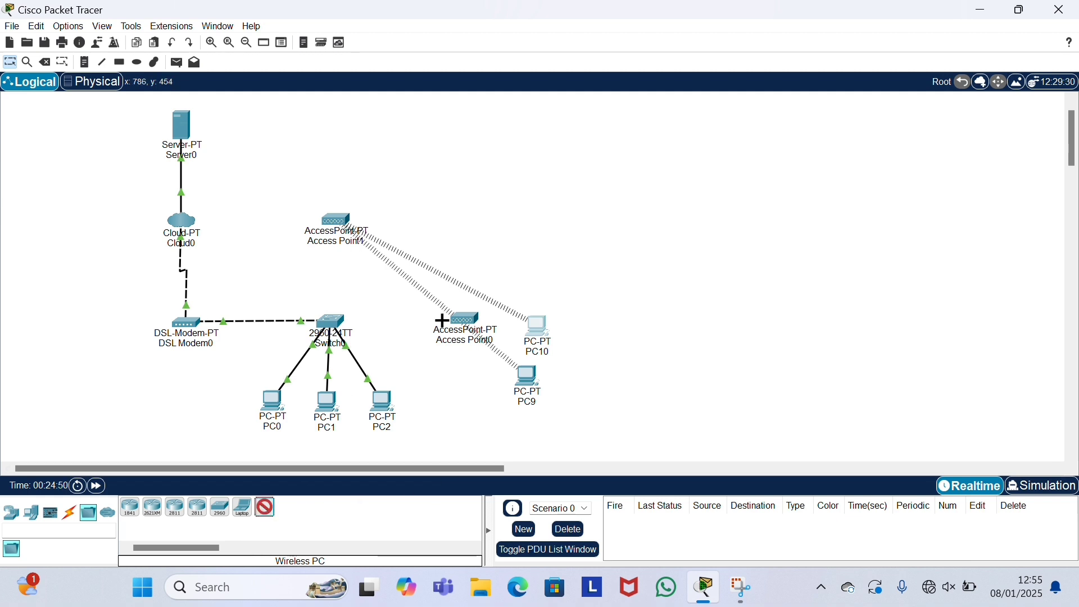
pyautogui.click(533, 281)
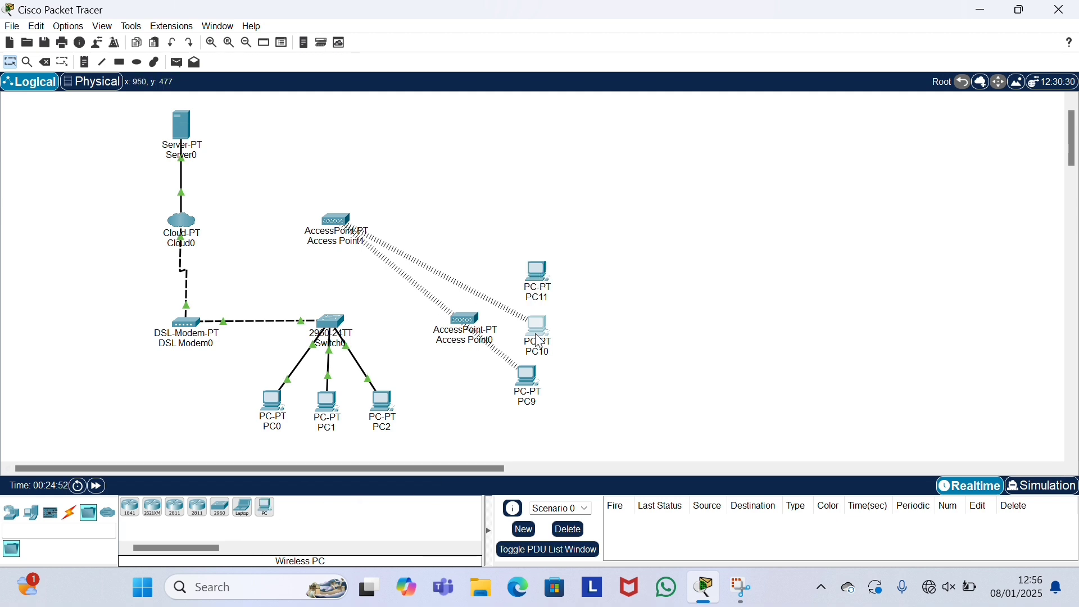
pyautogui.moveTo(540, 341); pyautogui.dragTo(545, 348)
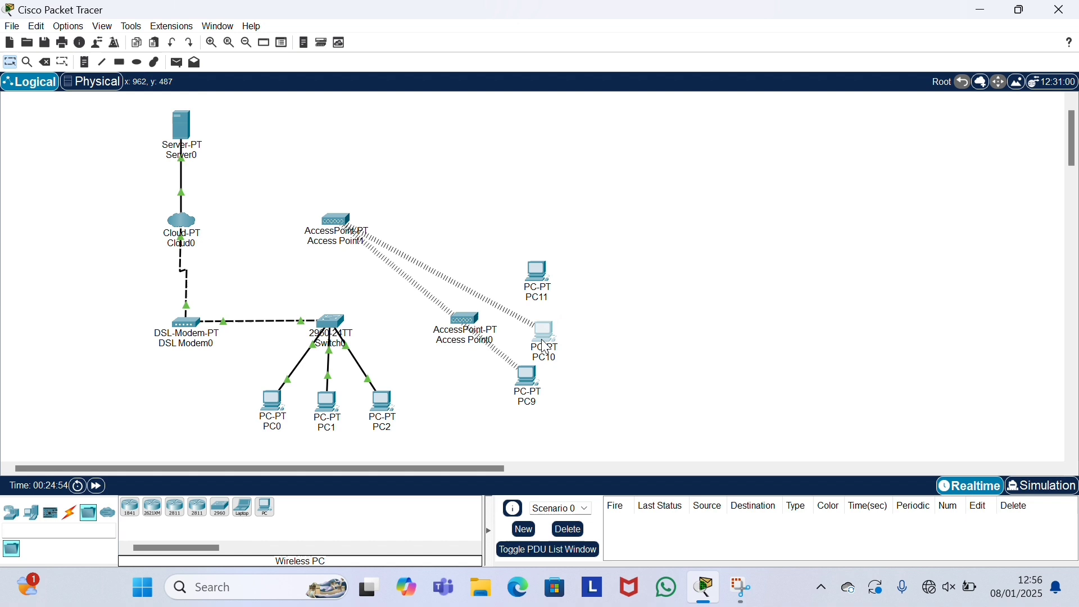
pyautogui.click(534, 383)
pyautogui.moveTo(534, 384); pyautogui.dragTo(551, 392)
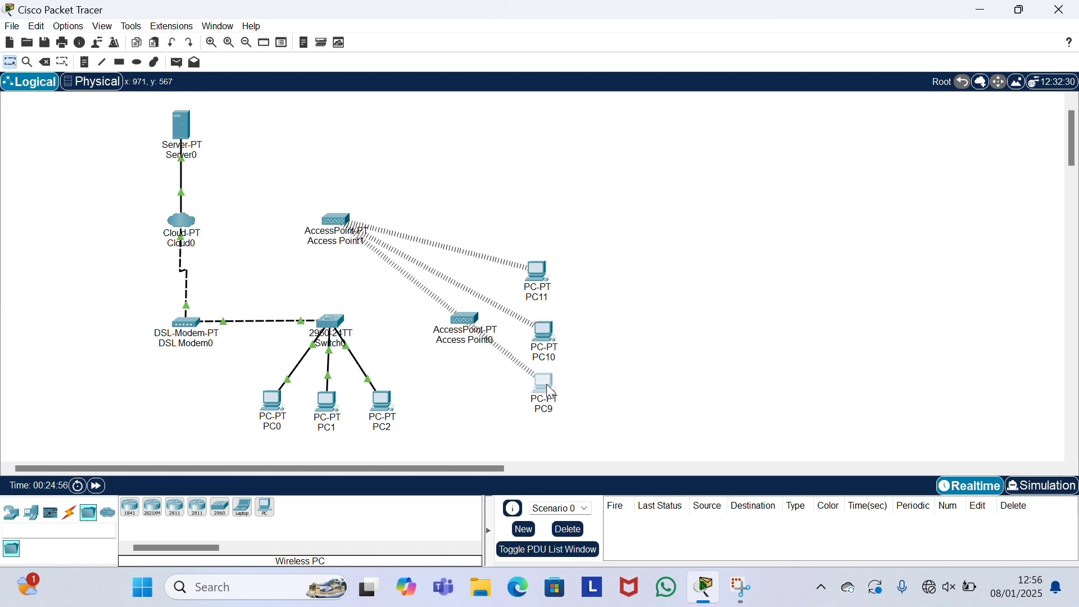
pyautogui.moveTo(551, 353); pyautogui.dragTo(546, 342)
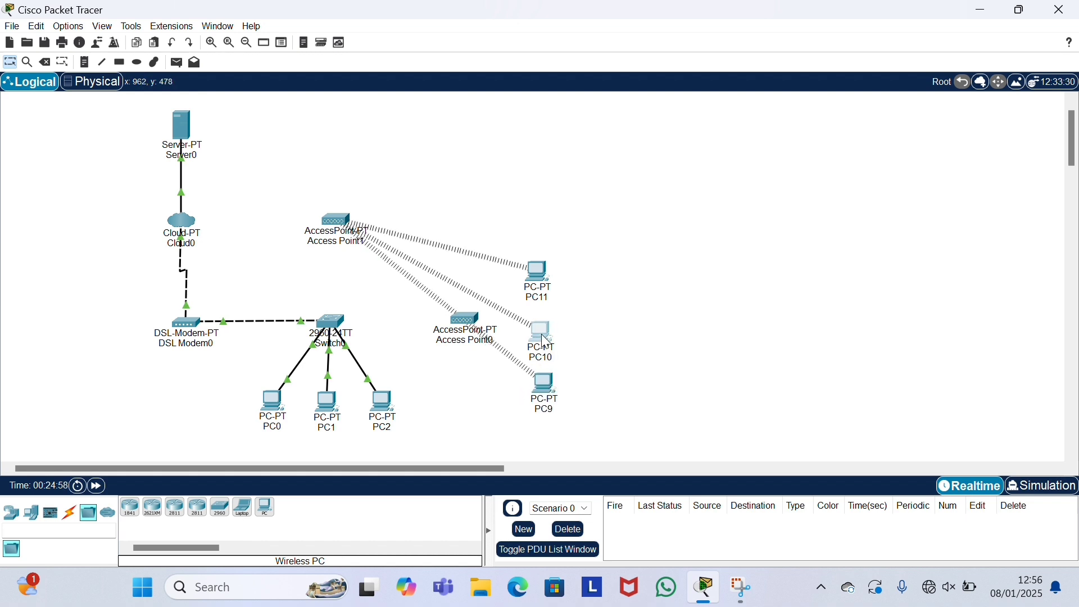
# Step: Set Access Point0's Port 0 bandwidth and duplex to Auto
pyautogui.click(473, 325)
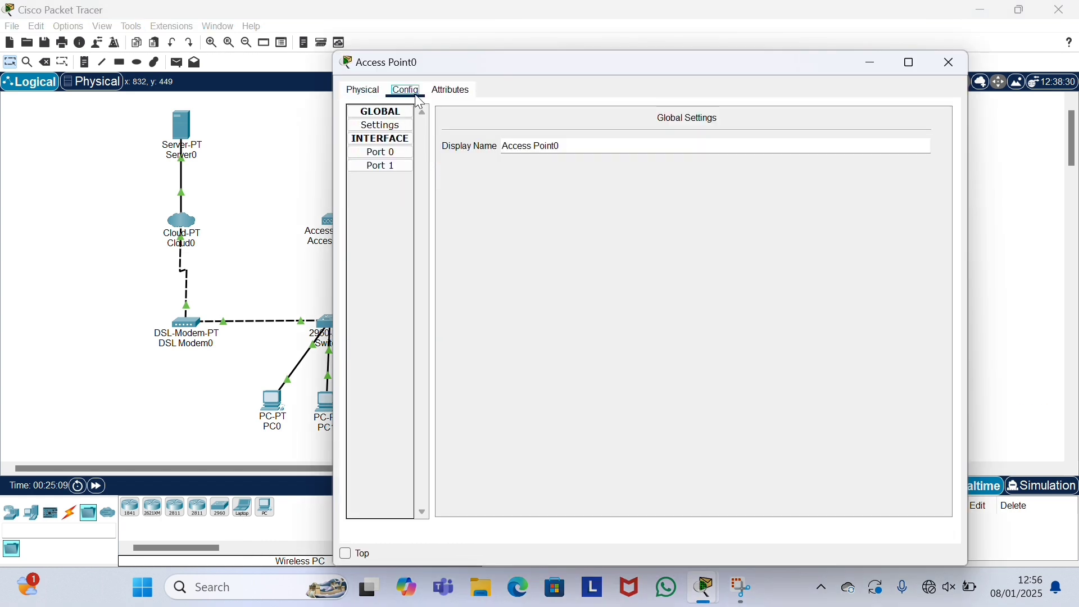
pyautogui.click(404, 154)
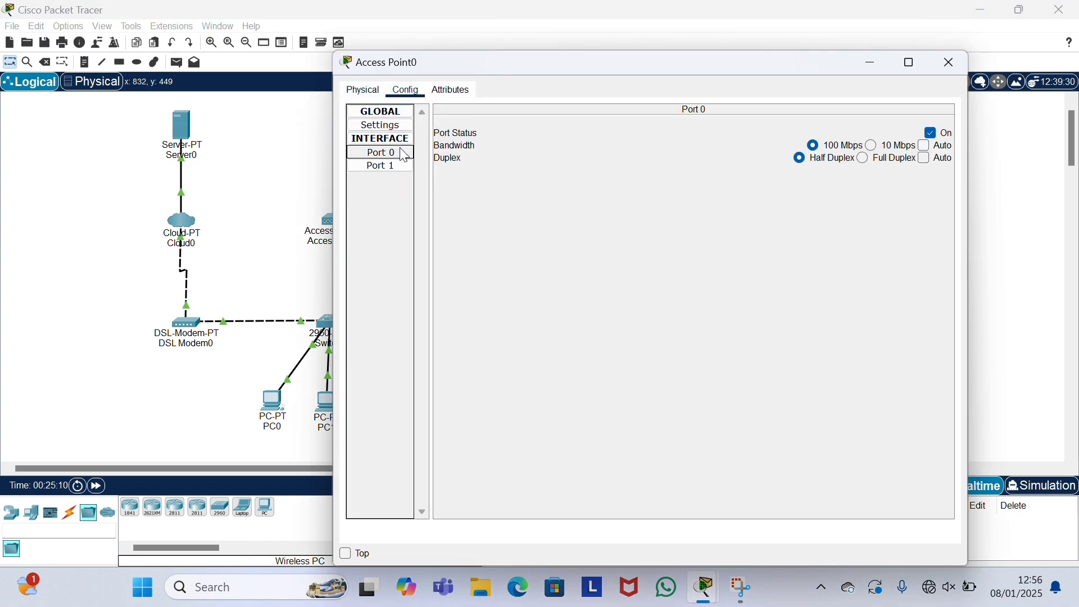
pyautogui.click(933, 145)
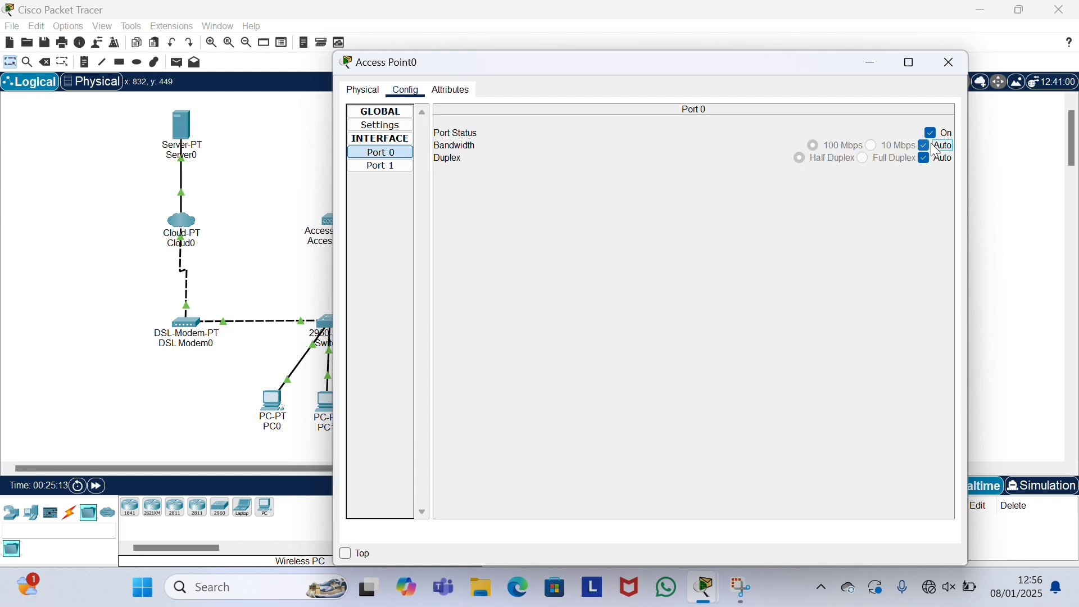
# Step: Give Access Point0's Port 1 the SSID ap1 with WPA2-PSK and a passphrase
pyautogui.click(402, 168)
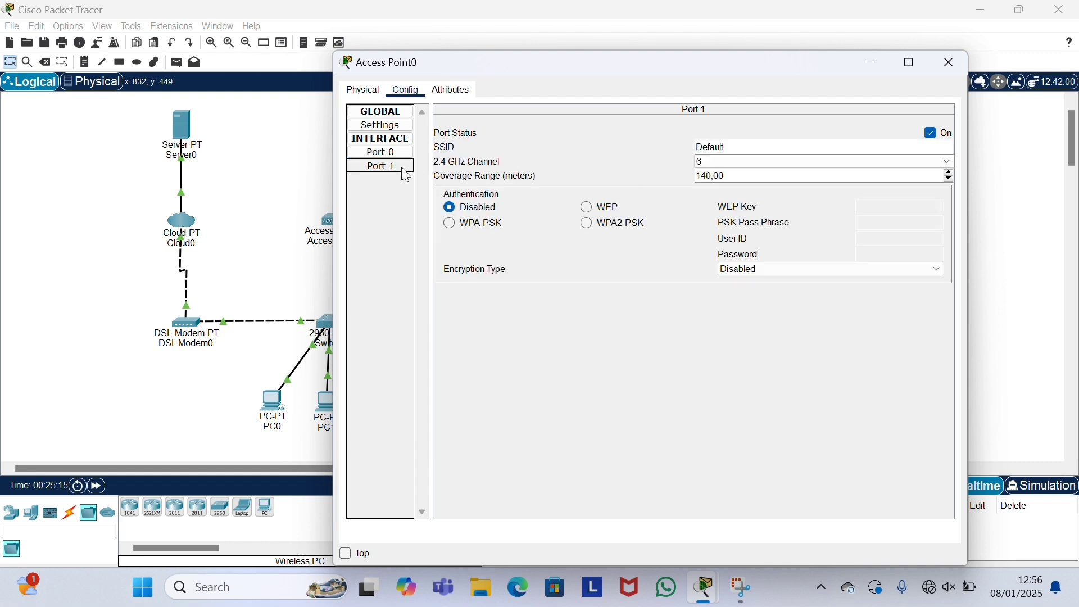
pyautogui.click(742, 150)
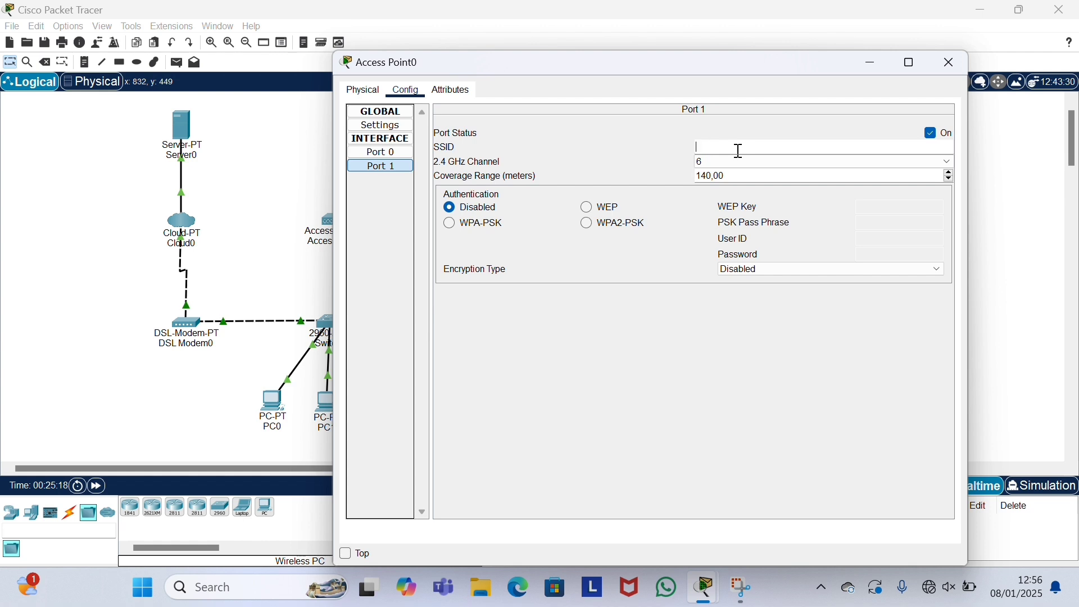
pyautogui.write('ap1')
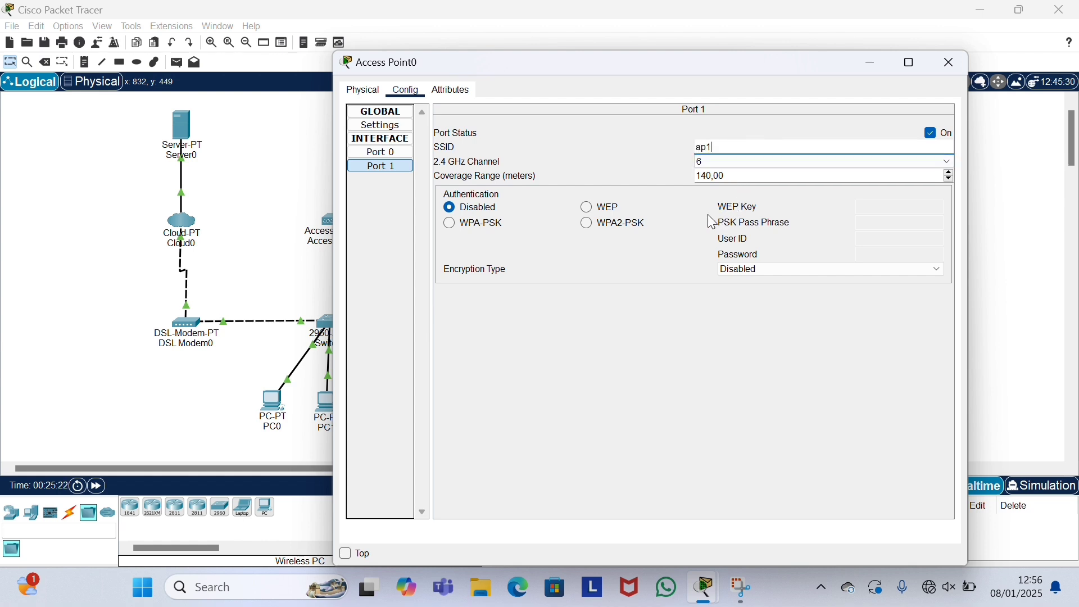
pyautogui.click(621, 227)
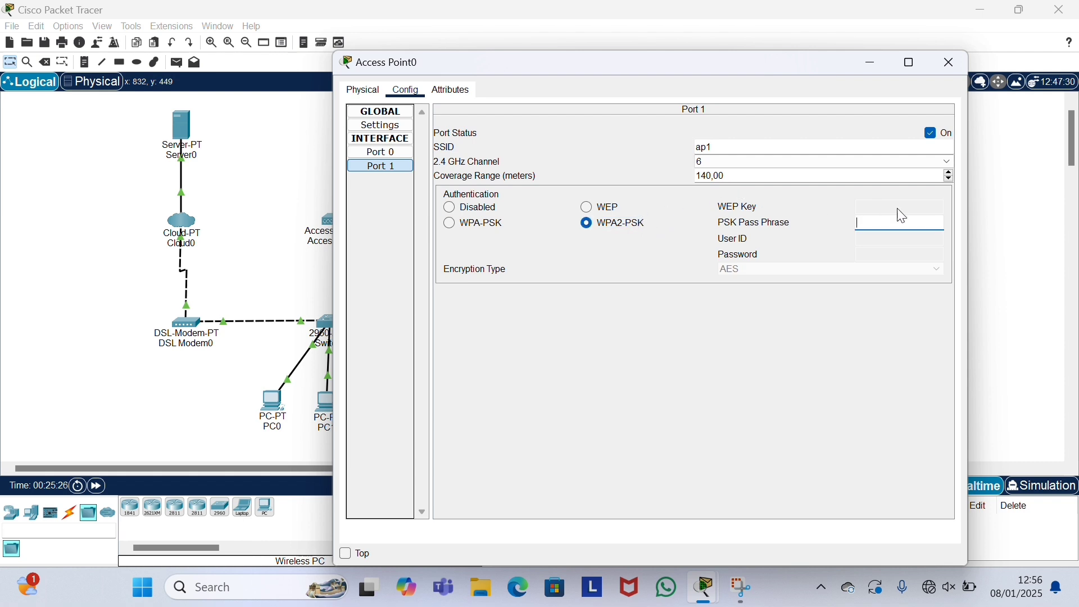
pyautogui.press('BackSpace')
pyautogui.write('2345678')
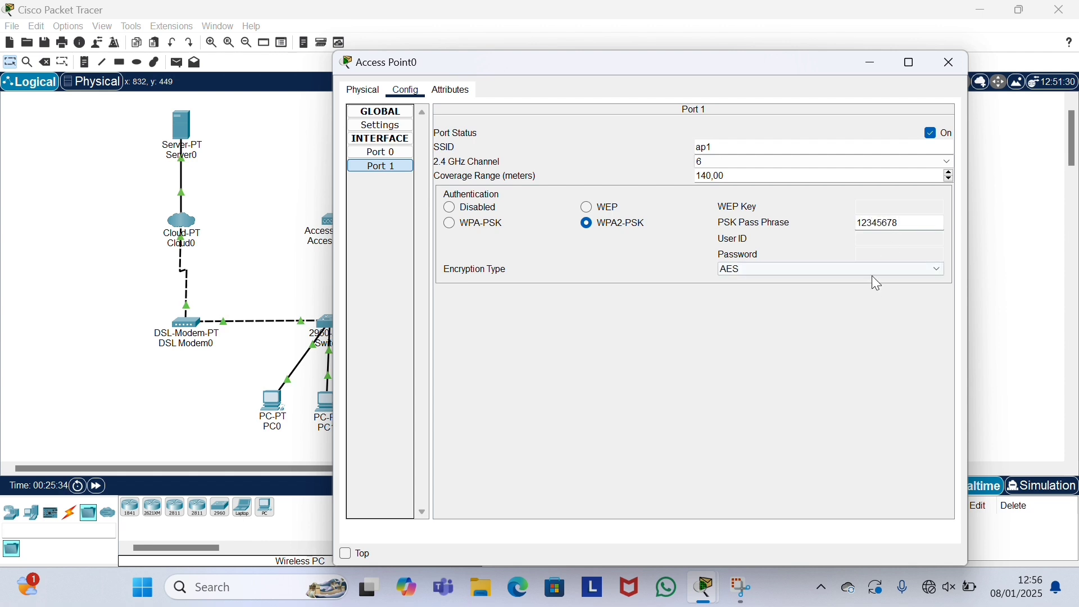
pyautogui.click(949, 62)
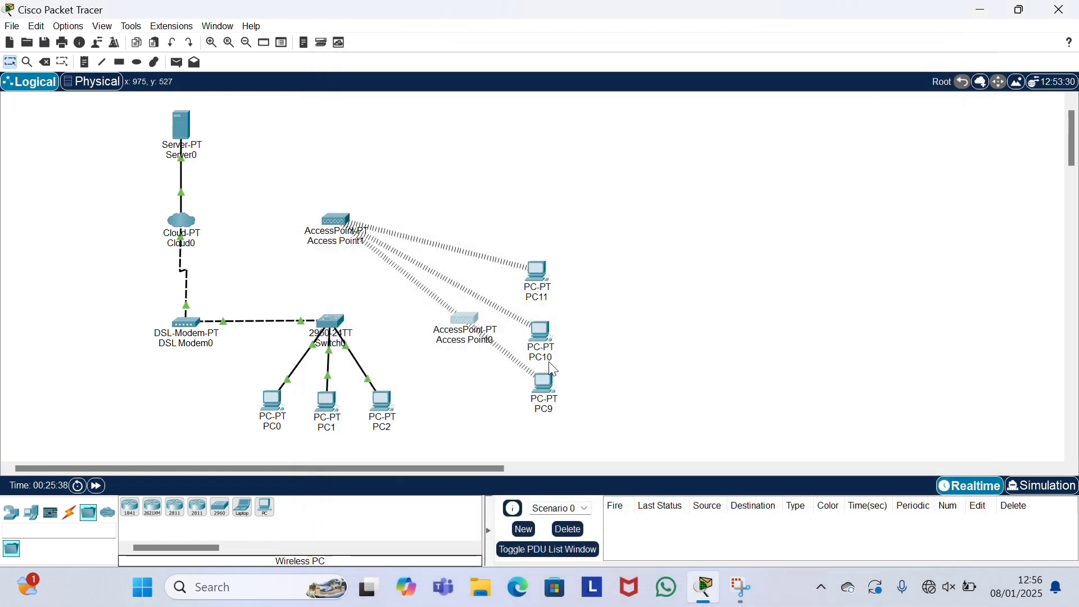
# Step: In PC3's PC Wireless app, refresh, select ap1, and join it with the WPA2 pre-shared key
pyautogui.click(545, 387)
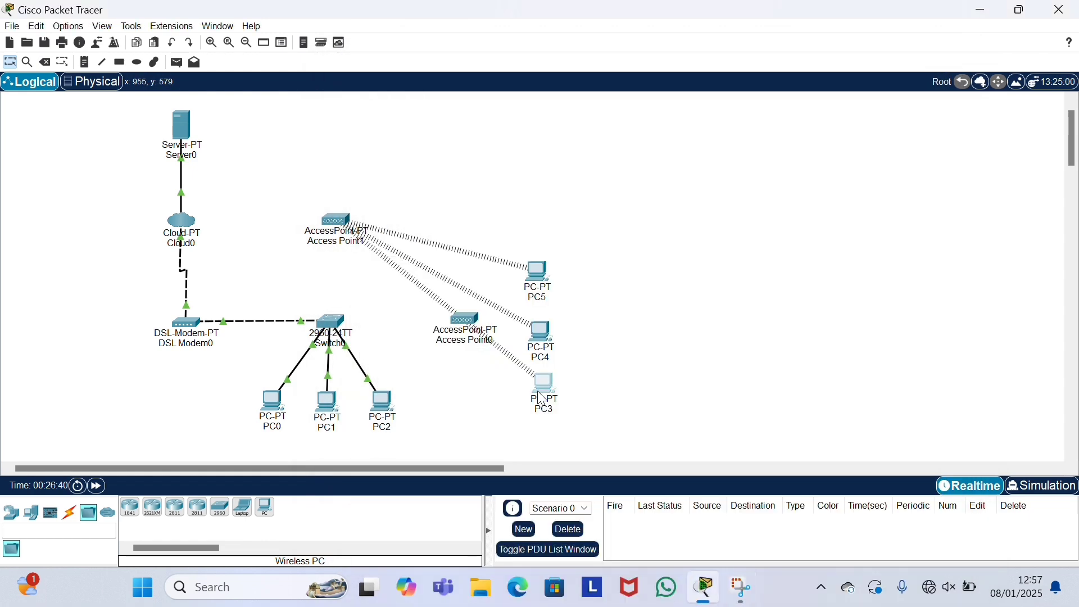
pyautogui.click(538, 390)
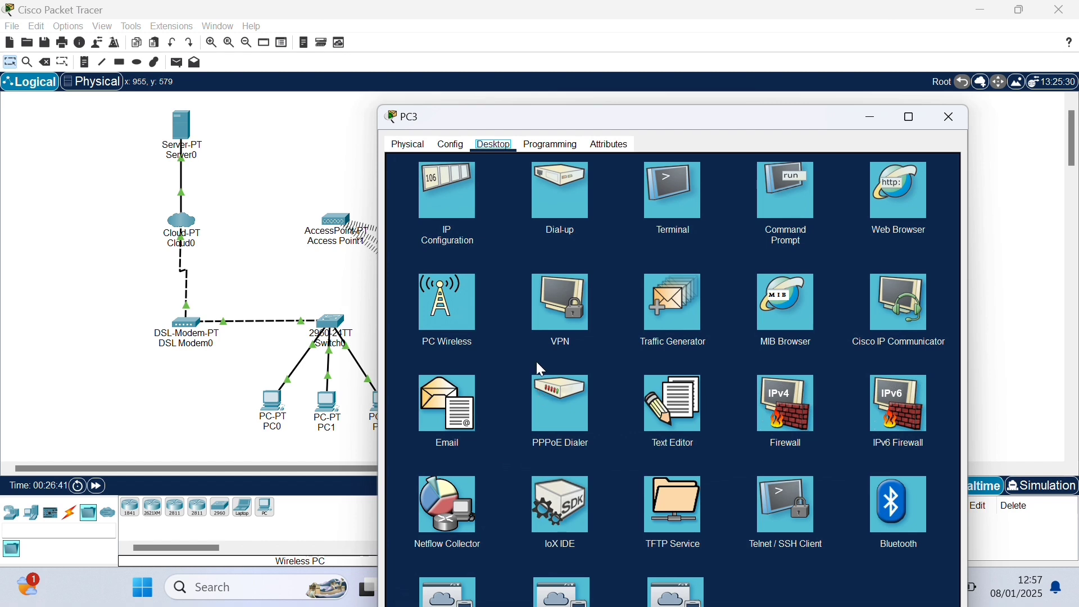
pyautogui.click(452, 307)
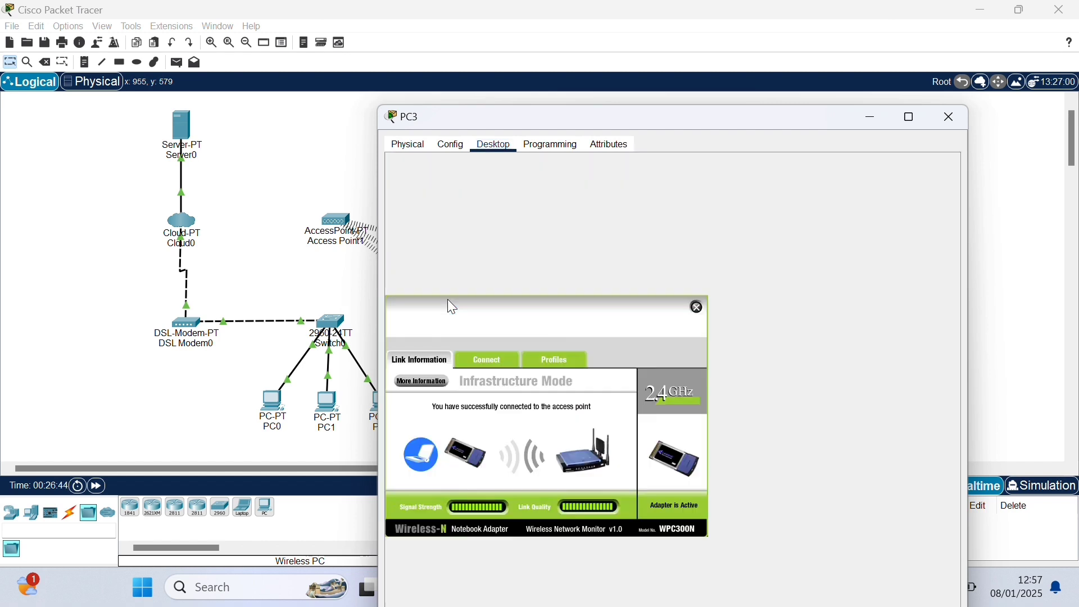
pyautogui.click(486, 356)
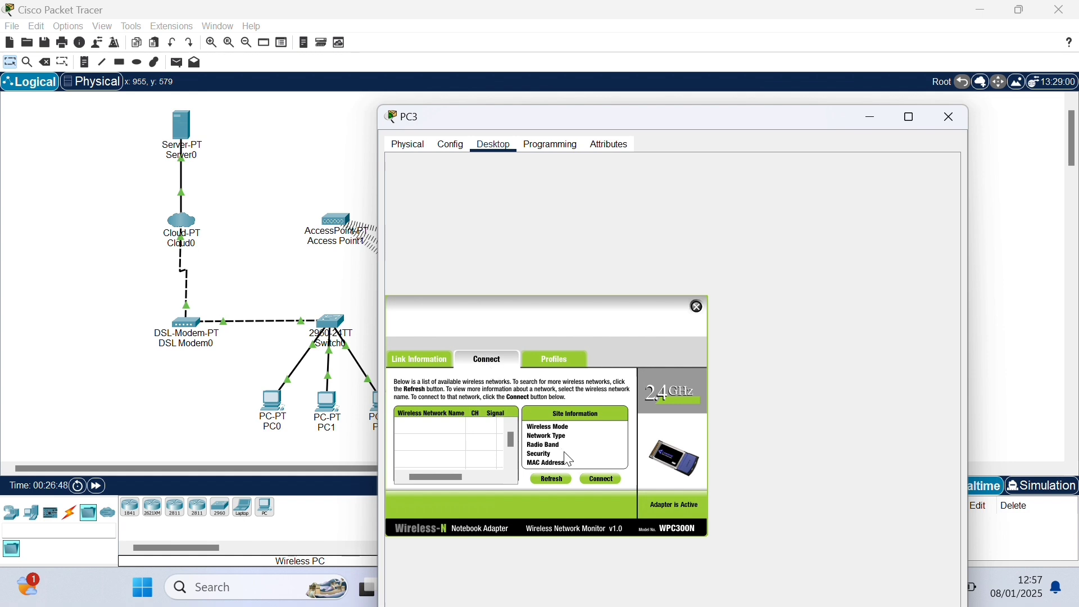
pyautogui.click(556, 477)
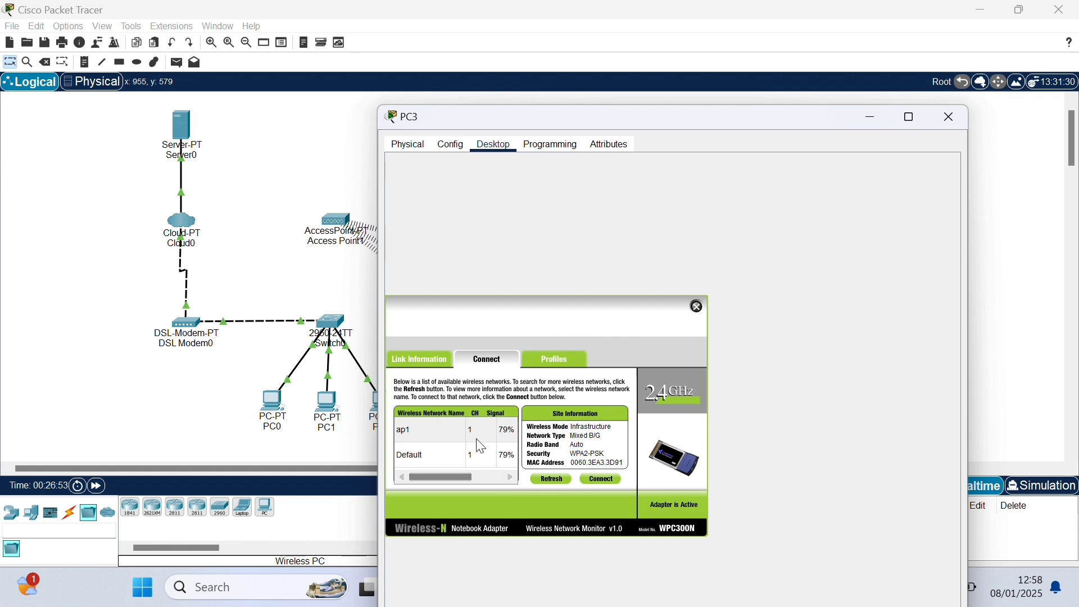
pyautogui.click(453, 428)
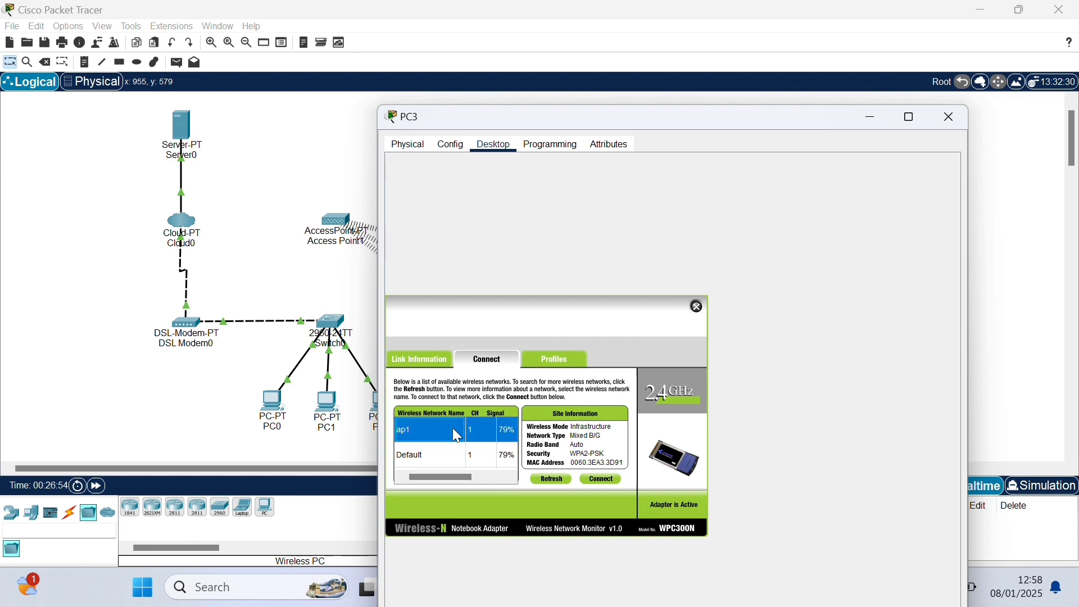
pyautogui.click(602, 481)
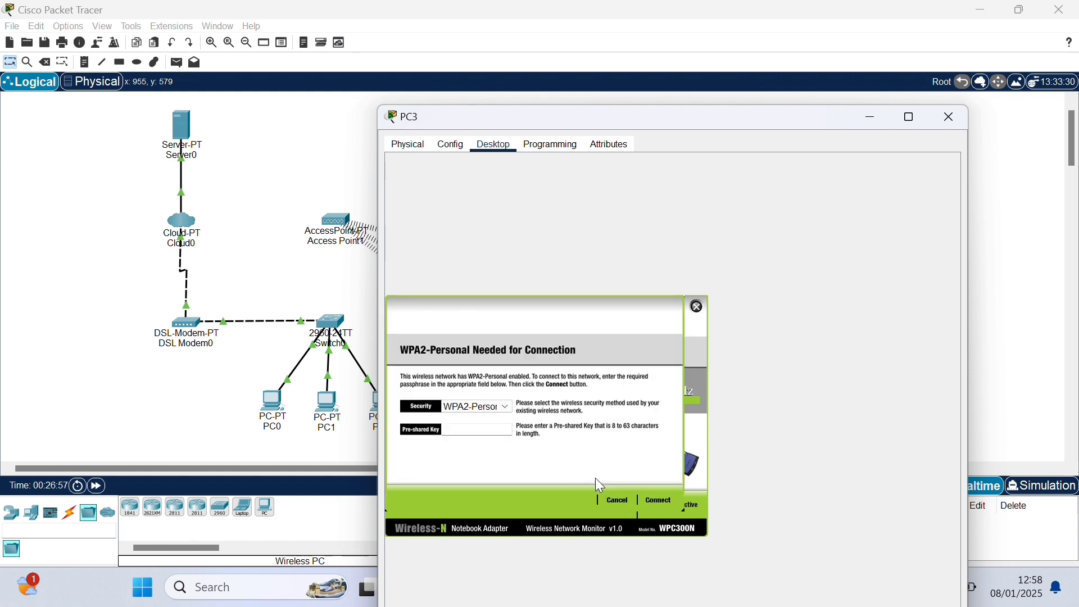
pyautogui.write('12345678')
pyautogui.click(650, 502)
pyautogui.click(697, 306)
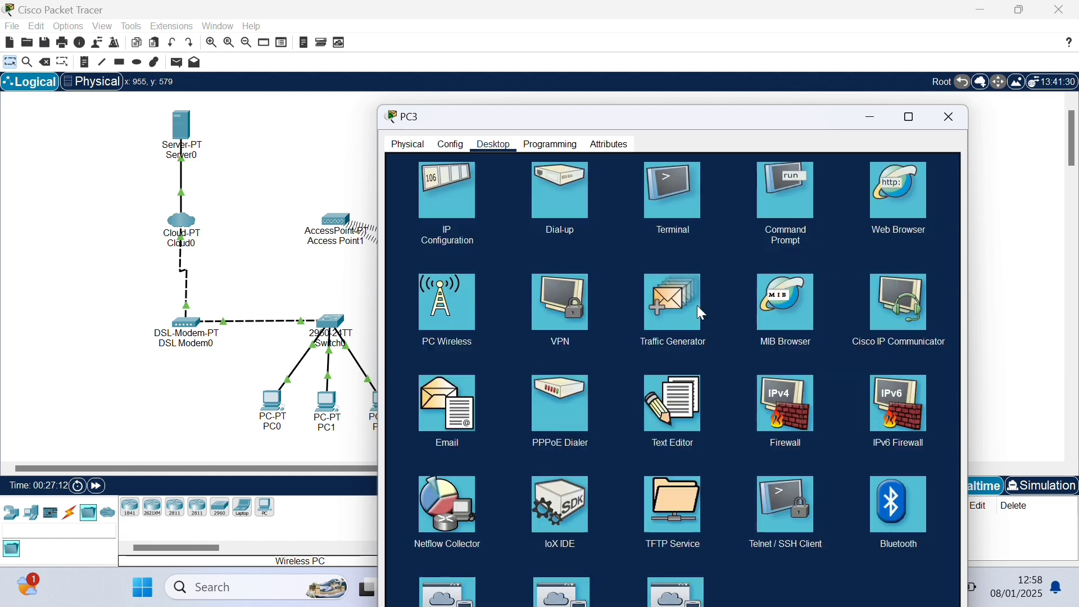
pyautogui.click(951, 117)
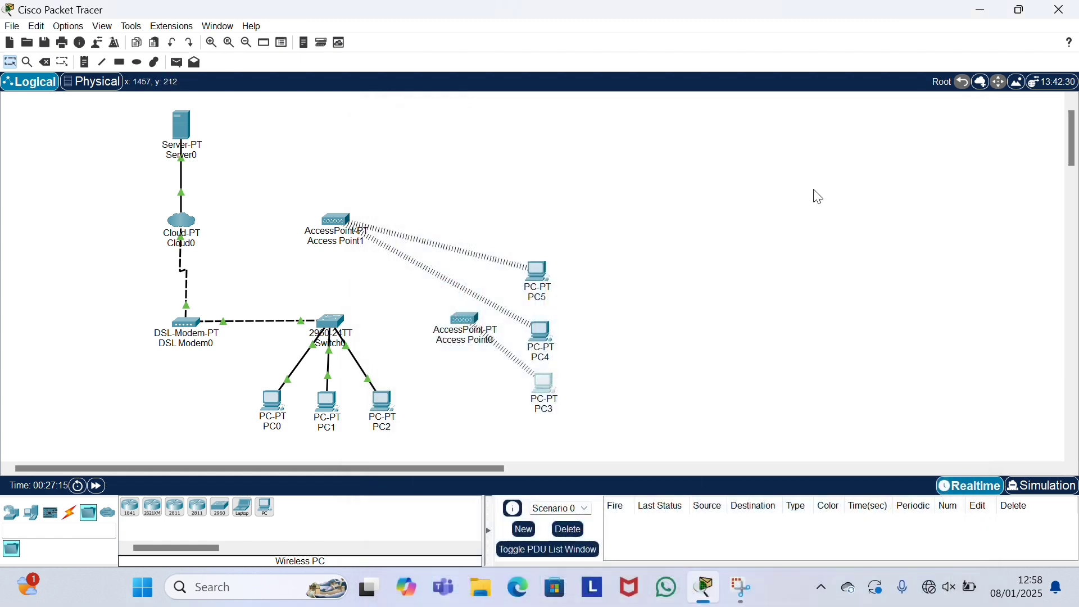
# Step: Connect PC4's wireless client to ap1 with the pre-shared key and close PC4's window
pyautogui.click(538, 332)
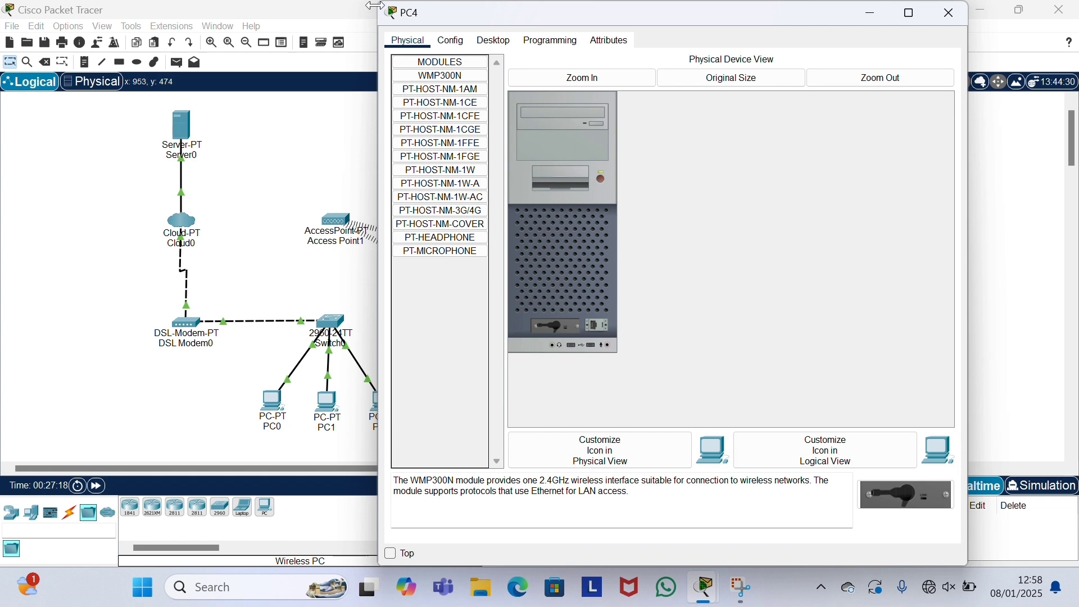
pyautogui.moveTo(375, 11); pyautogui.dragTo(297, 80)
pyautogui.click(388, 48)
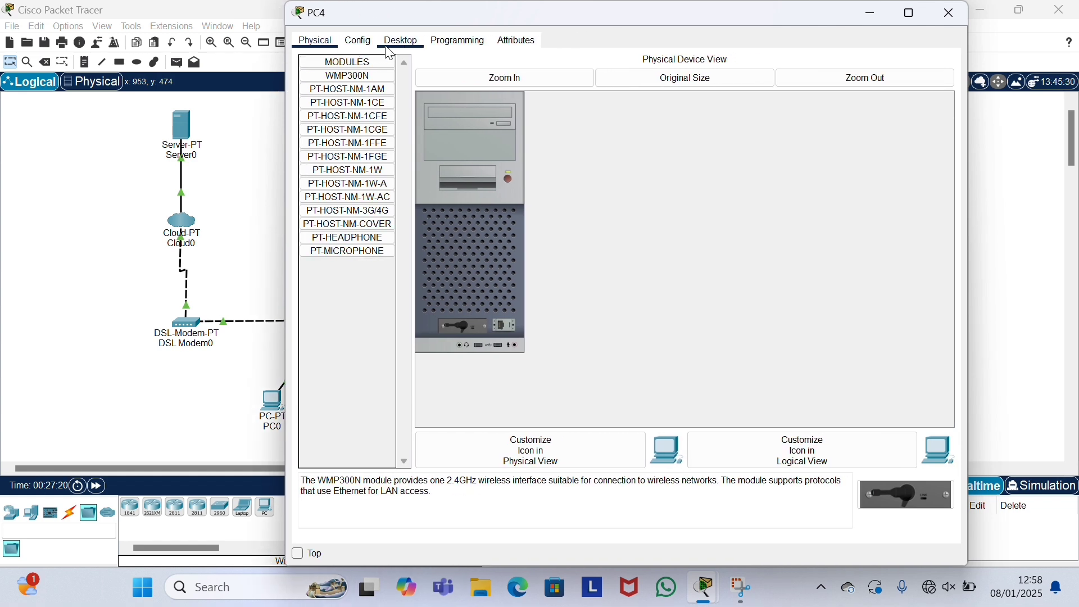
pyautogui.click(362, 224)
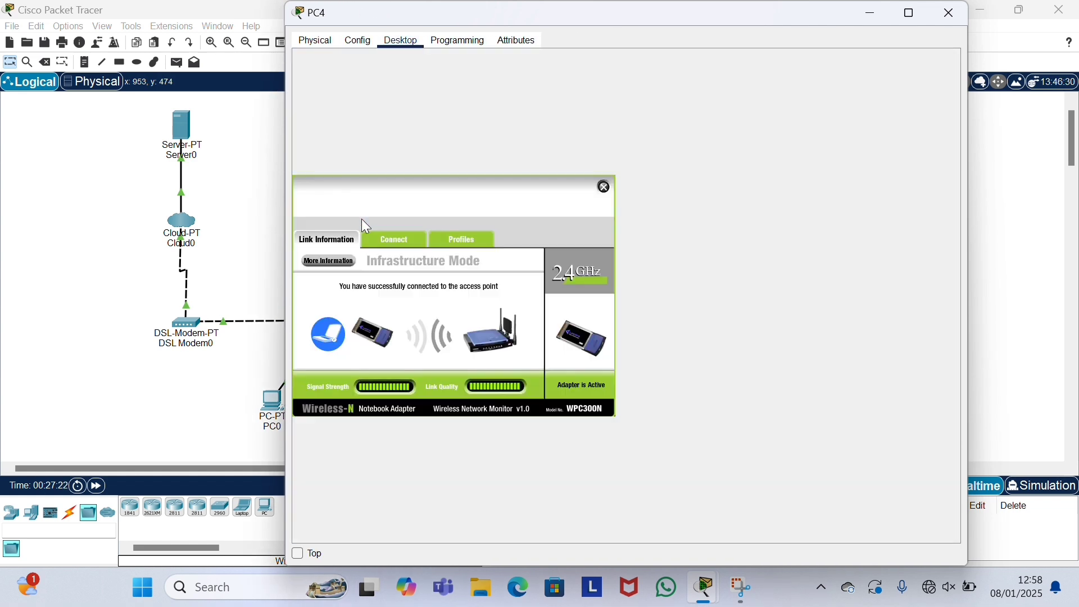
pyautogui.click(388, 242)
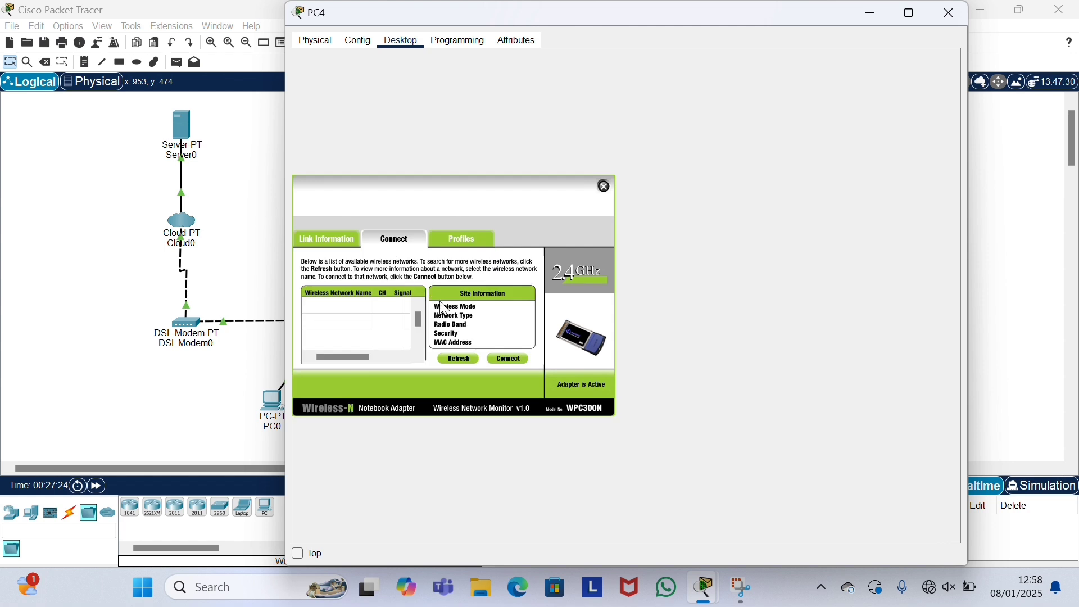
pyautogui.click(465, 359)
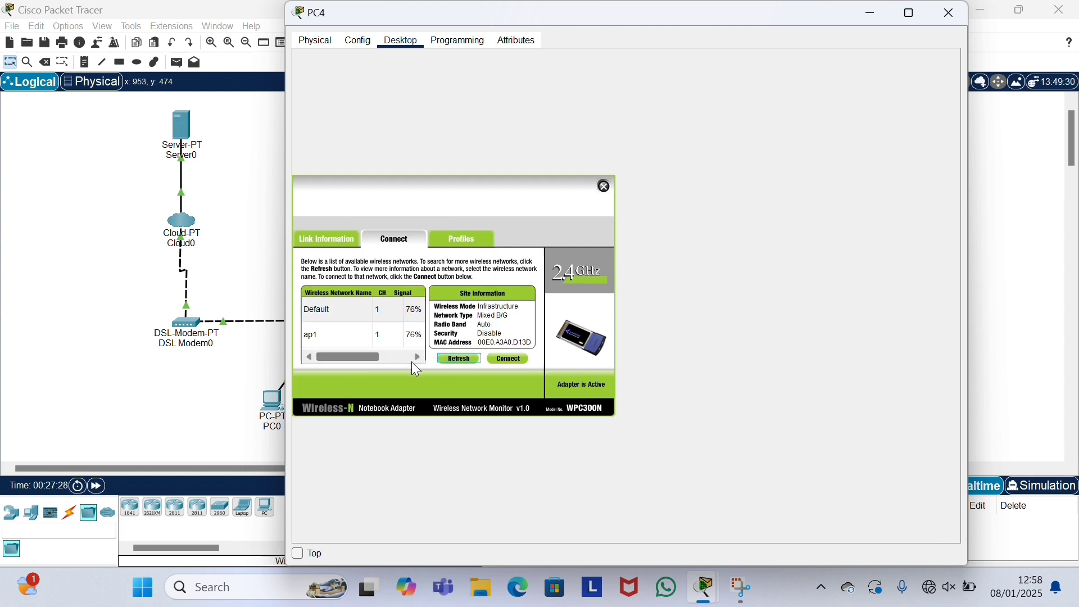
pyautogui.click(346, 338)
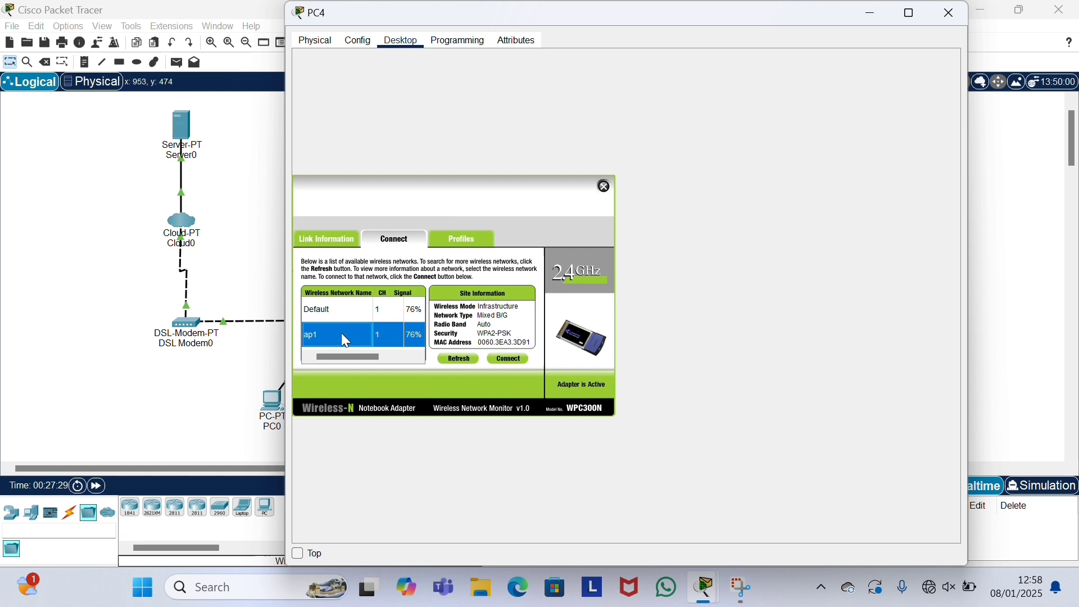
pyautogui.click(519, 360)
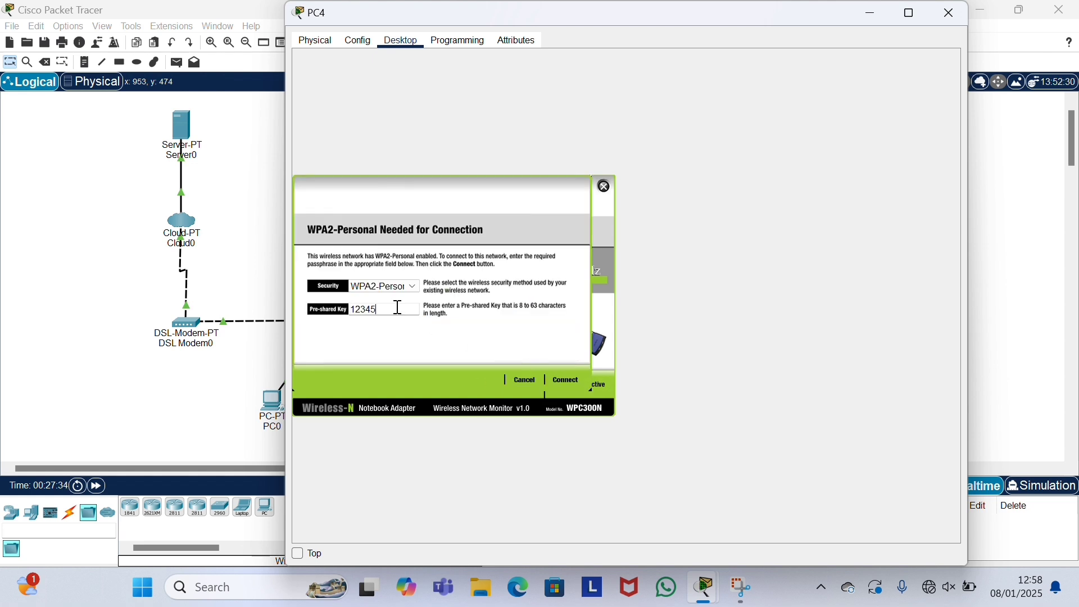
pyautogui.write('12345678')
pyautogui.click(578, 382)
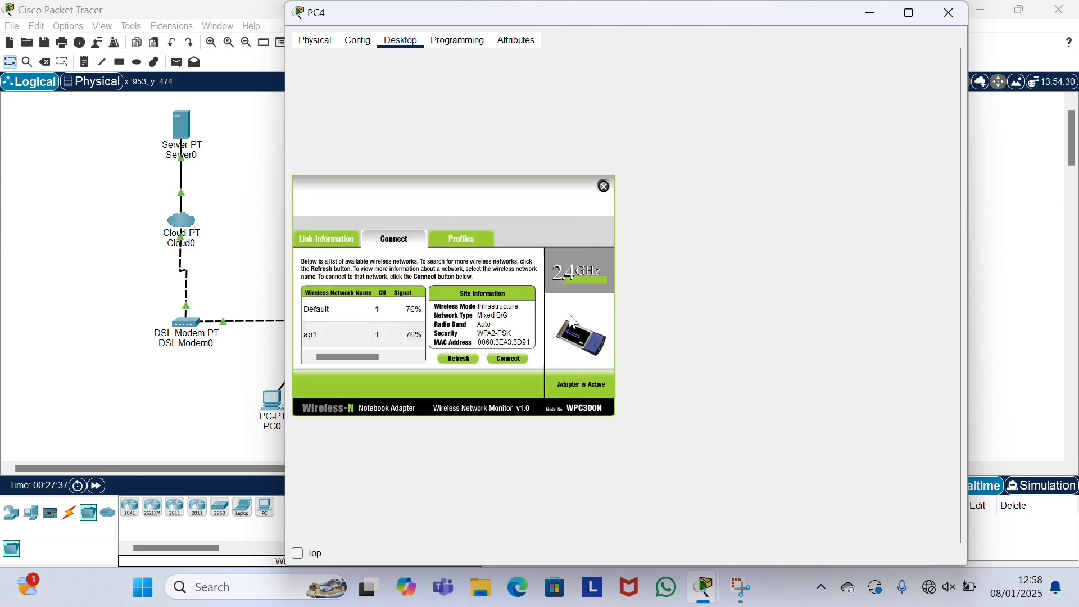
pyautogui.click(602, 189)
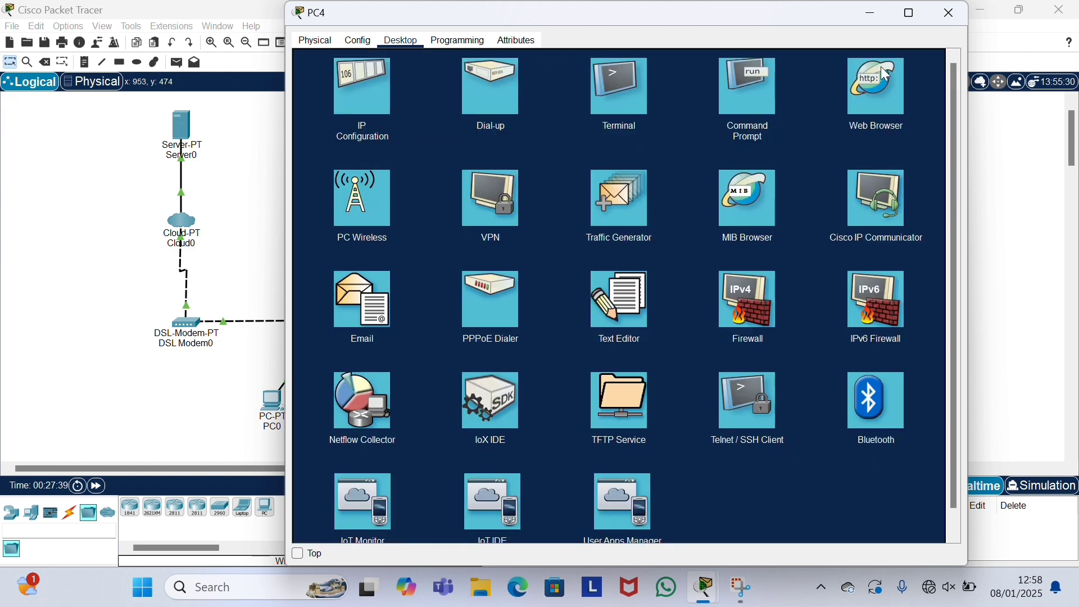
pyautogui.click(958, 15)
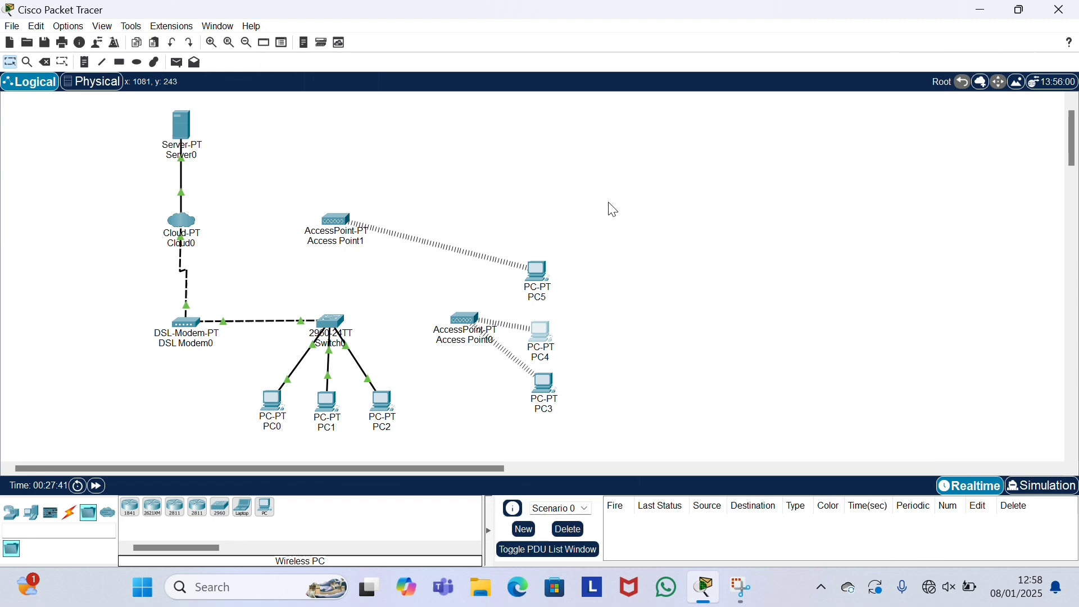
# Step: Connect PC5's wireless client to ap1 with the pre-shared key and close PC5's window
pyautogui.click(537, 279)
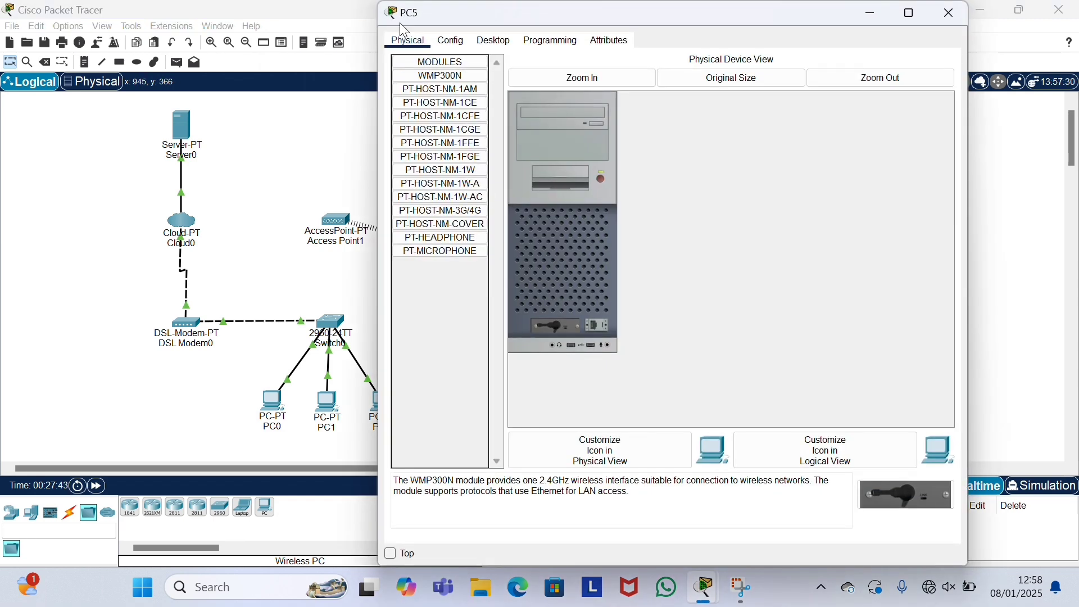
pyautogui.moveTo(372, 5); pyautogui.dragTo(299, 55)
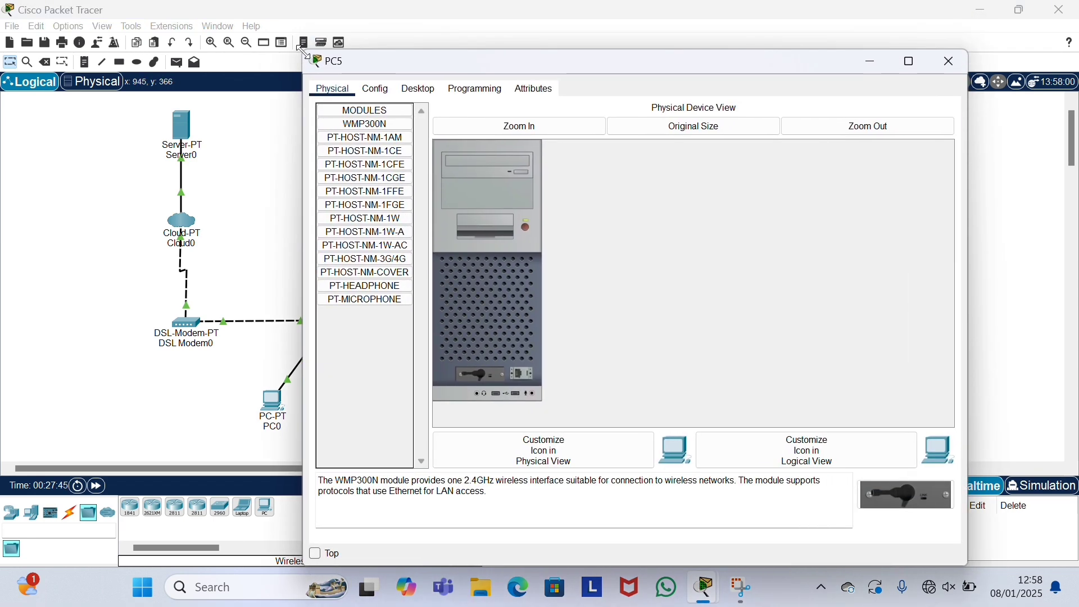
pyautogui.click(412, 91)
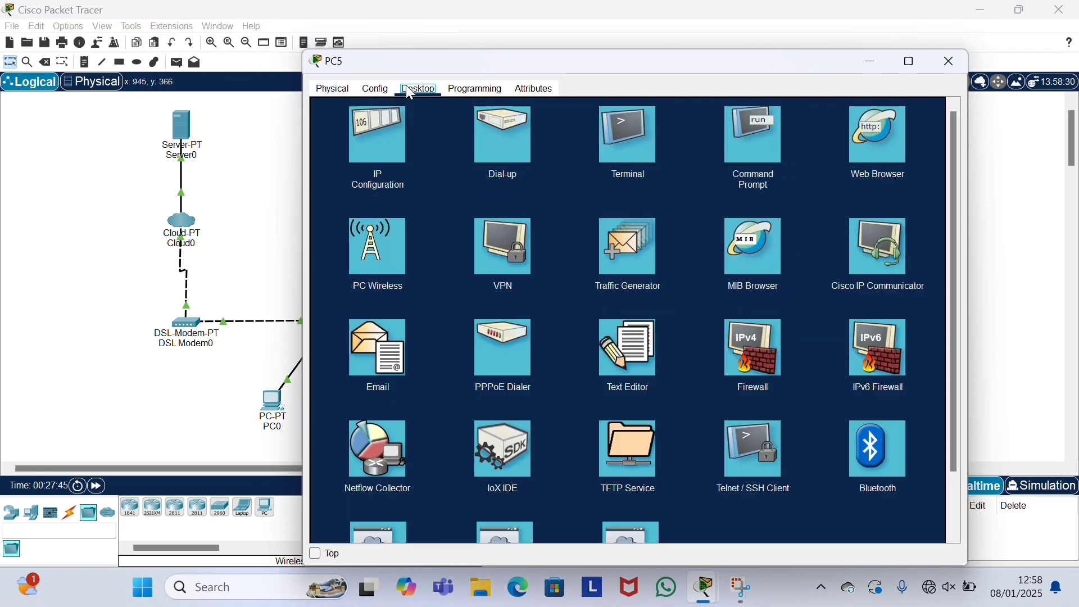
pyautogui.click(369, 239)
pyautogui.click(398, 263)
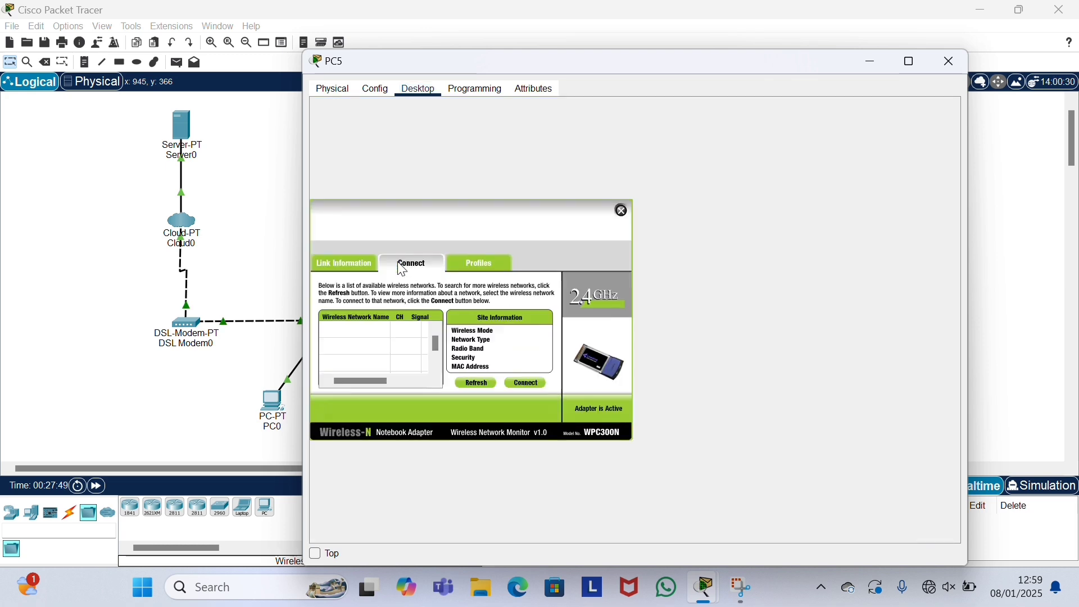
pyautogui.click(477, 382)
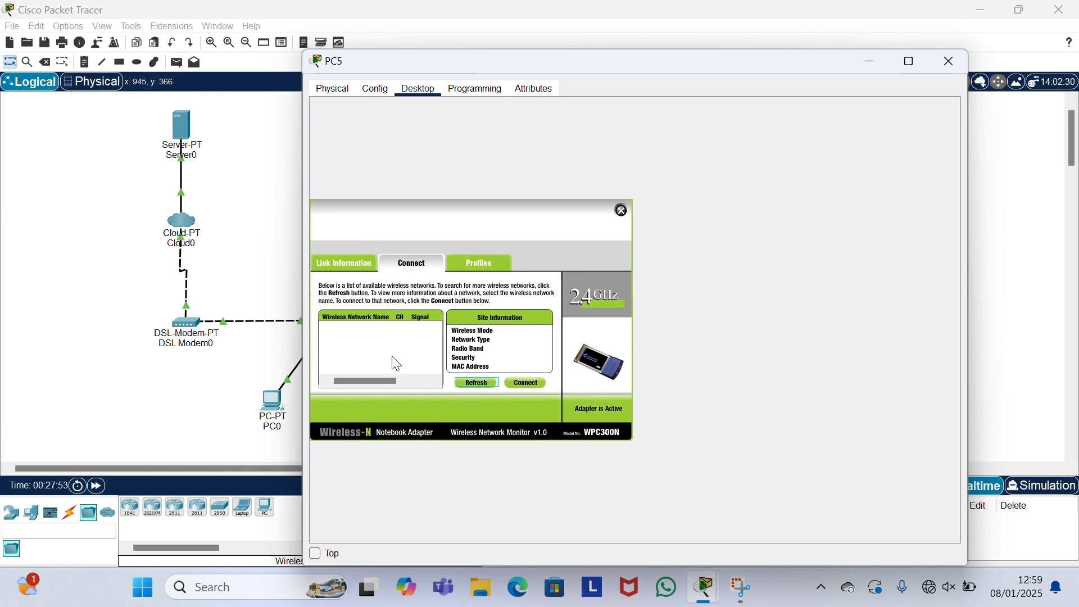
pyautogui.click(416, 354)
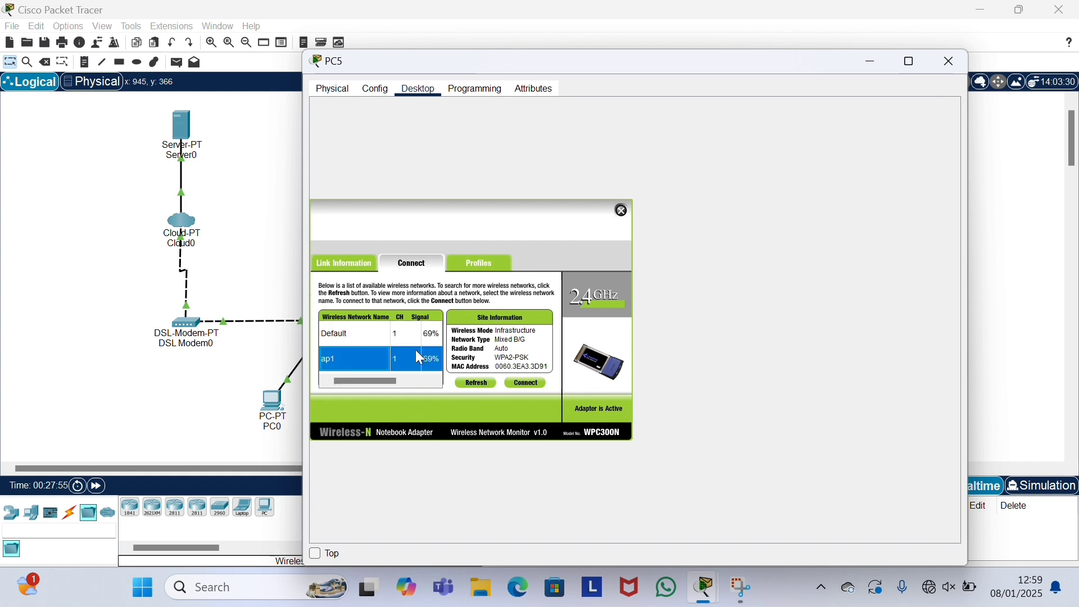
pyautogui.click(520, 381)
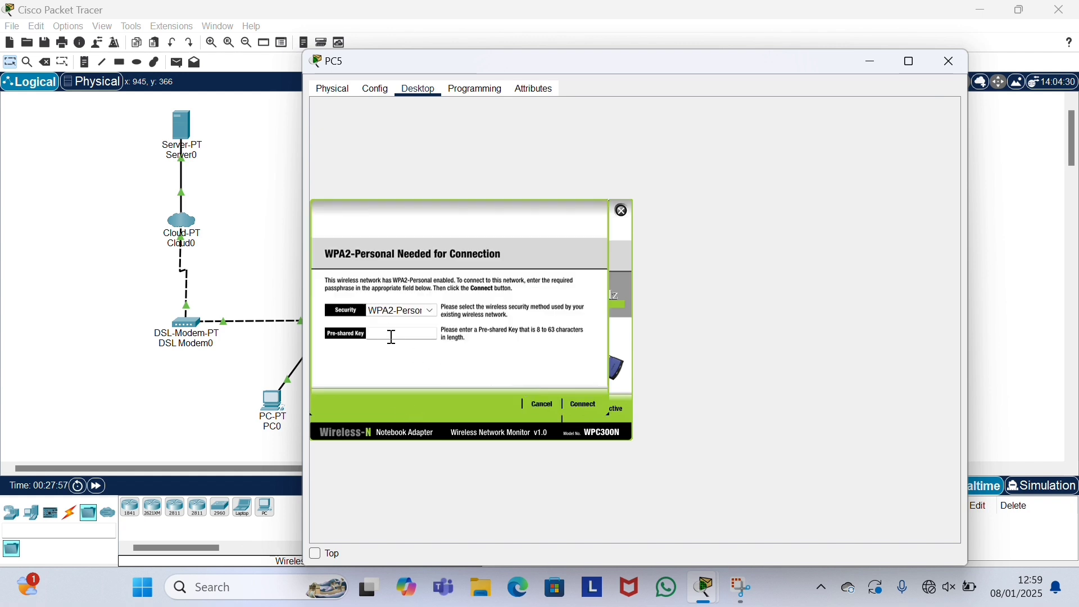
pyautogui.write('12345678')
pyautogui.click(579, 403)
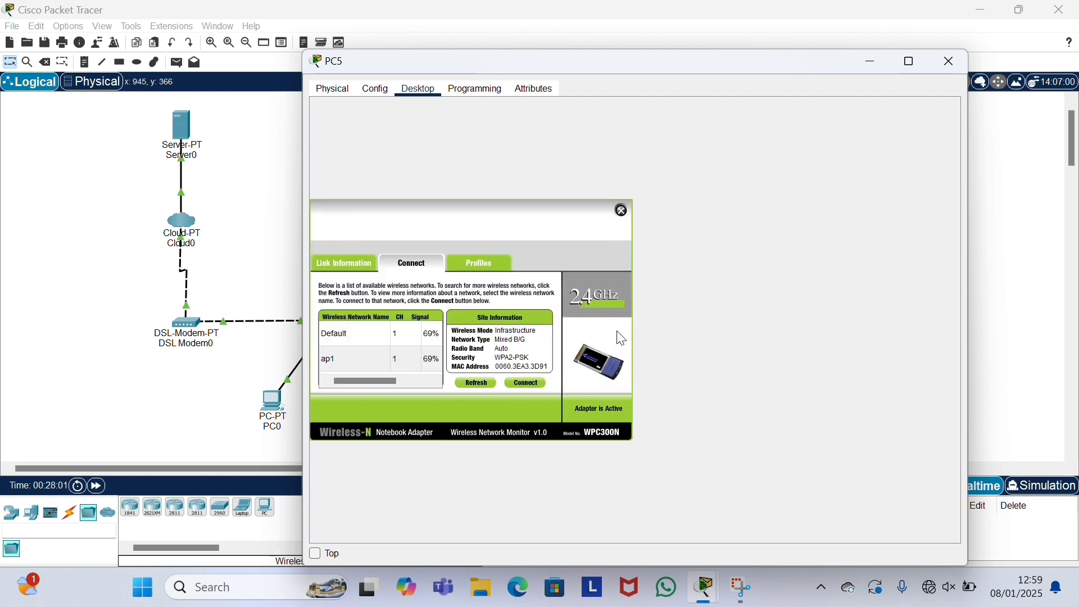
pyautogui.click(624, 212)
pyautogui.click(950, 57)
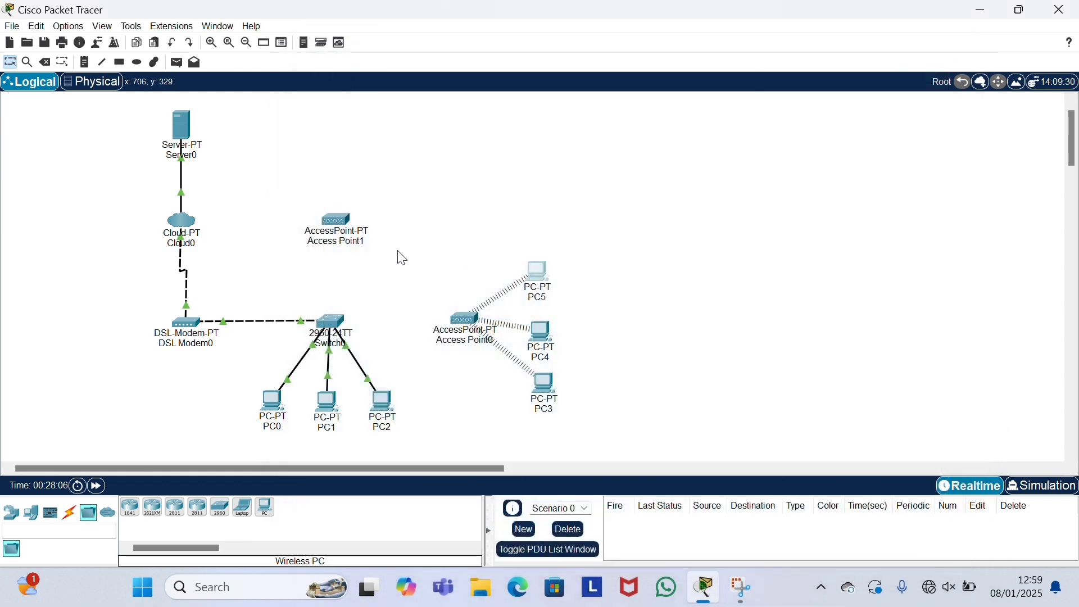
# Step: Cable Access Point0's Port 0 to Switch0's FastEthernet0/5 with a copper straight-through cable
pyautogui.click(74, 516)
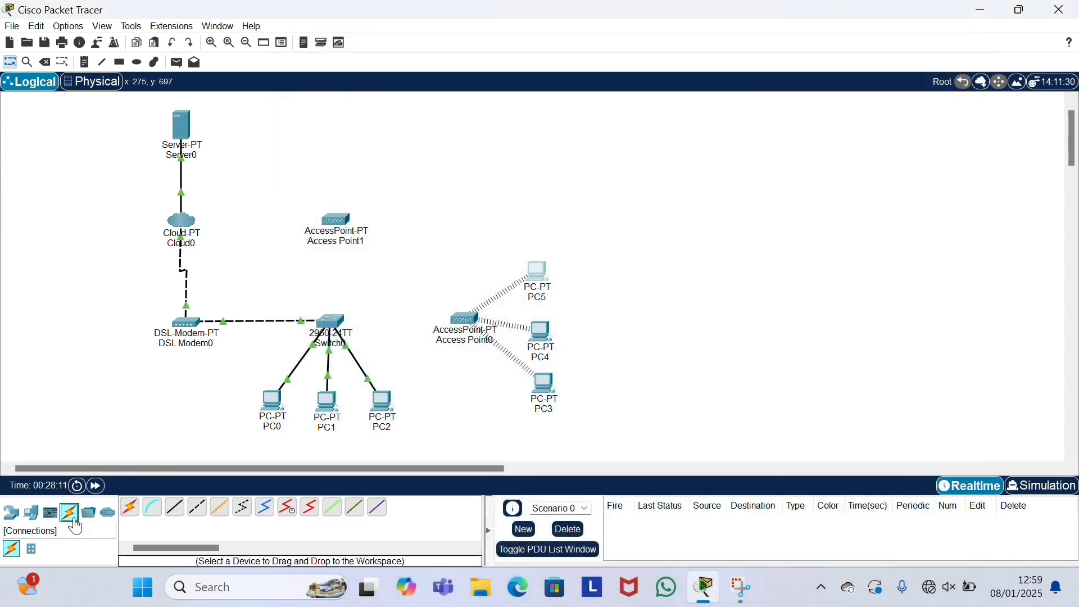
pyautogui.click(172, 510)
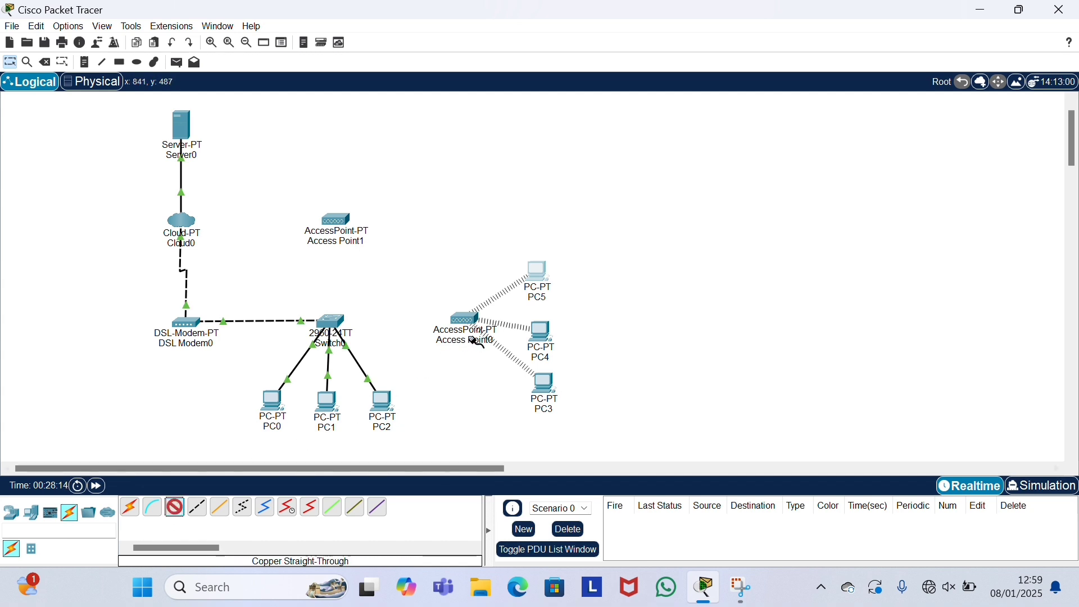
pyautogui.click(465, 320)
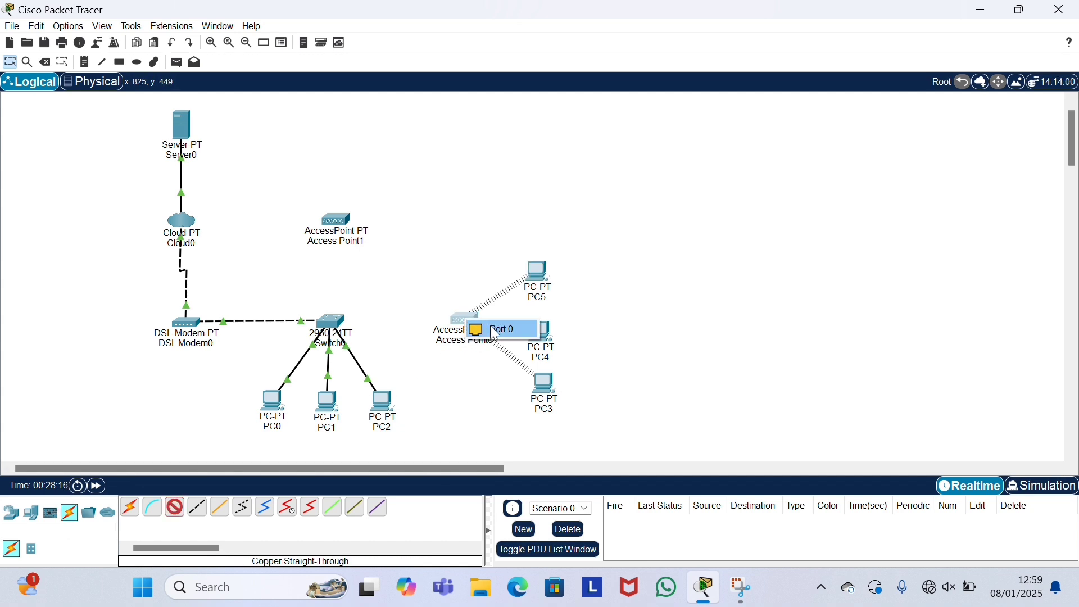
pyautogui.click(494, 330)
pyautogui.click(334, 317)
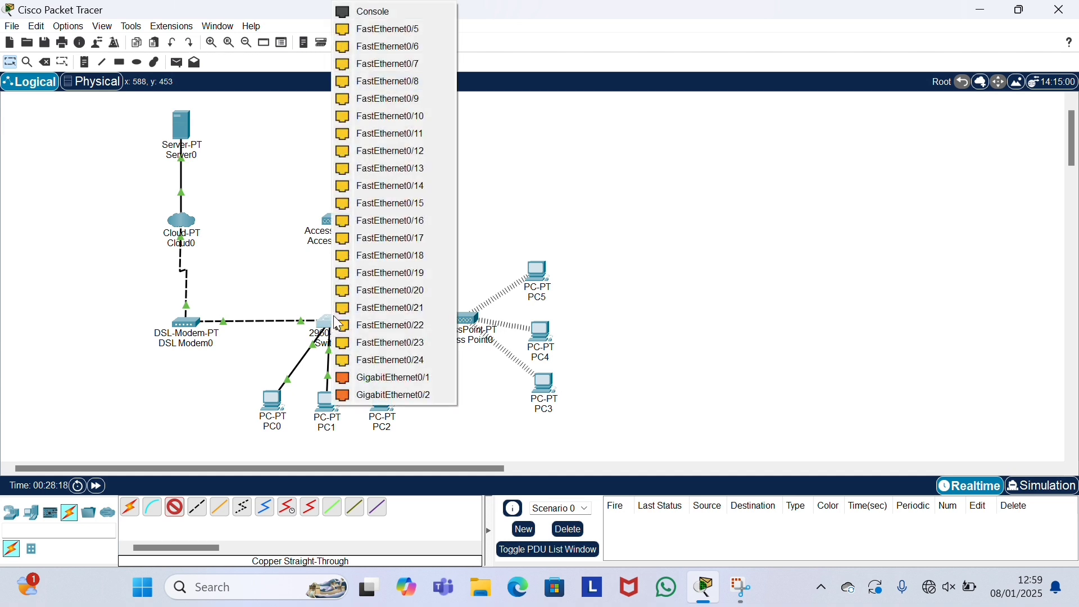
pyautogui.click(366, 30)
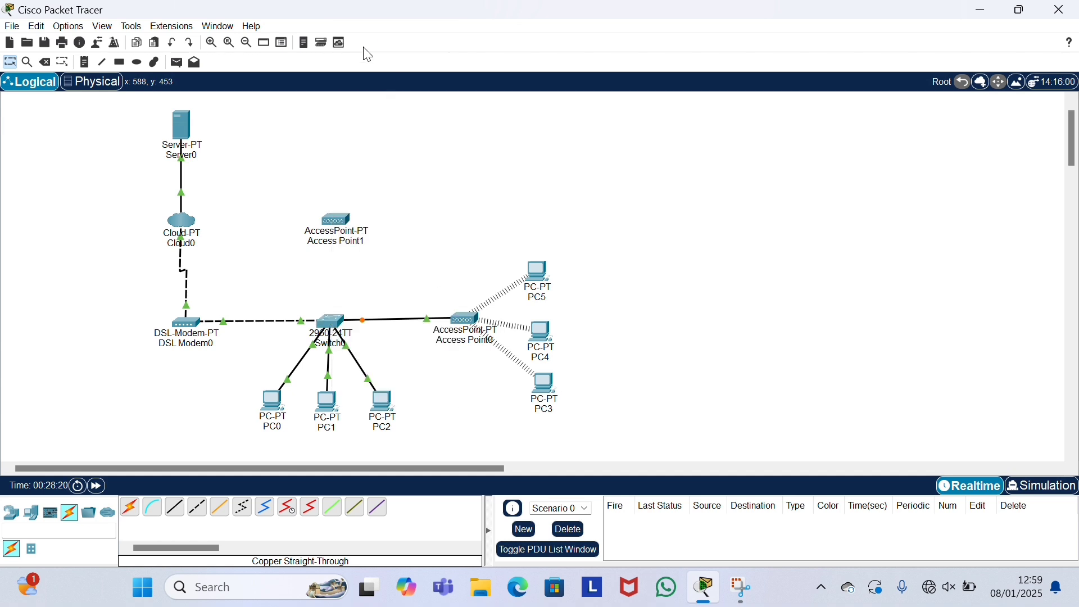
# Step: Cable Access Point1's Port 0 to Switch0's FastEthernet0/6 with a copper straight-through cable
pyautogui.click(178, 515)
pyautogui.click(336, 222)
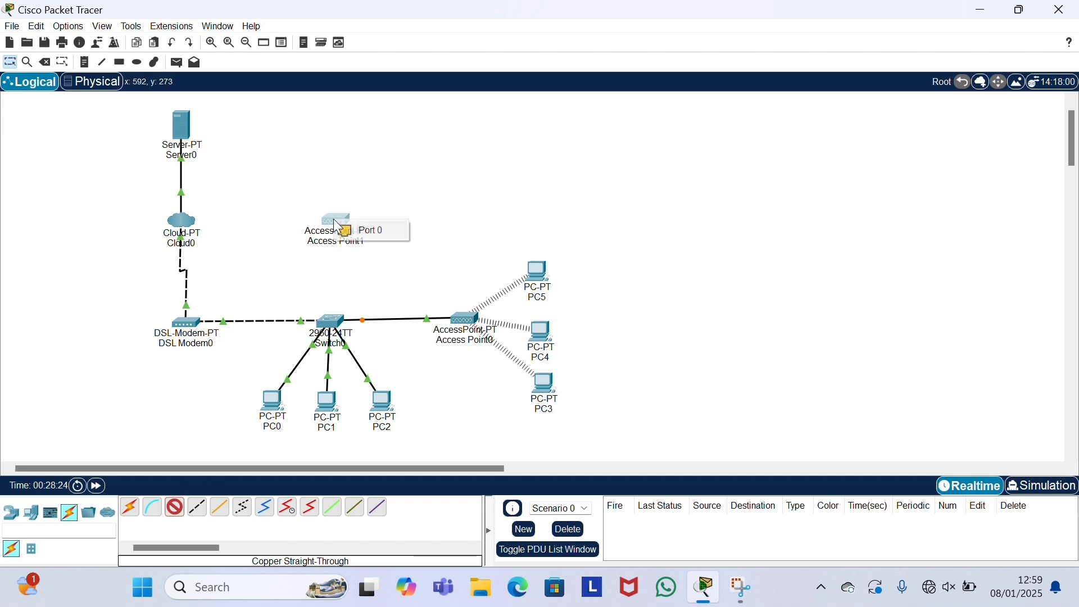
pyautogui.click(371, 230)
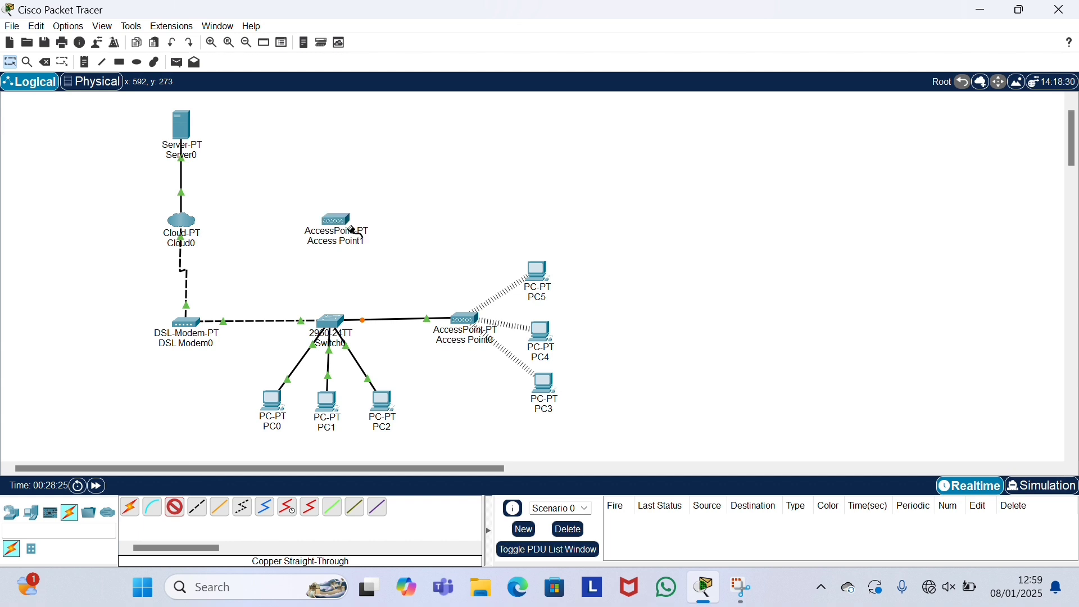
pyautogui.click(331, 322)
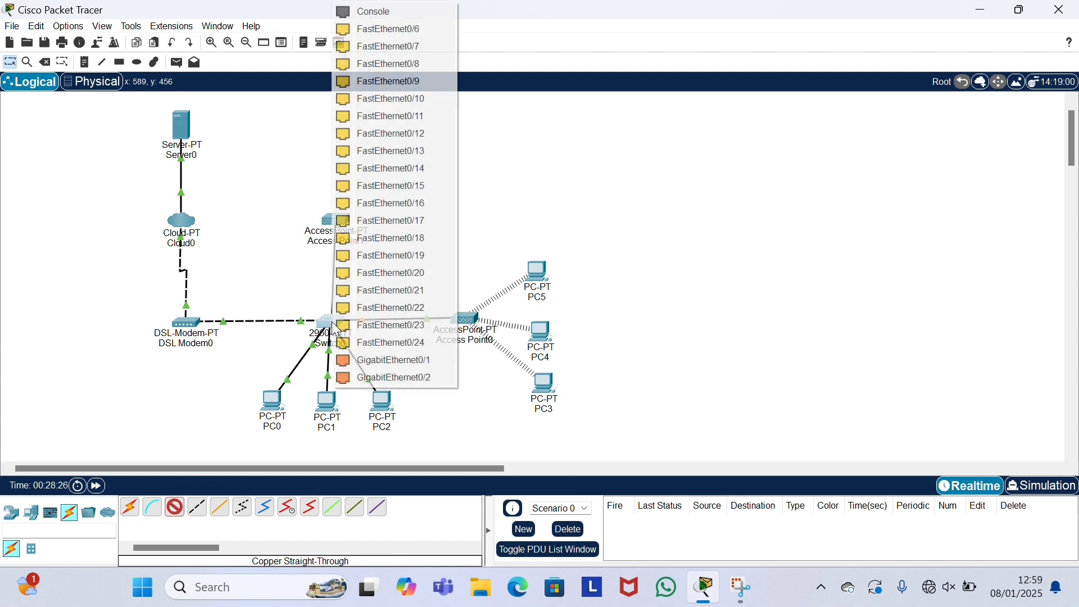
pyautogui.click(387, 32)
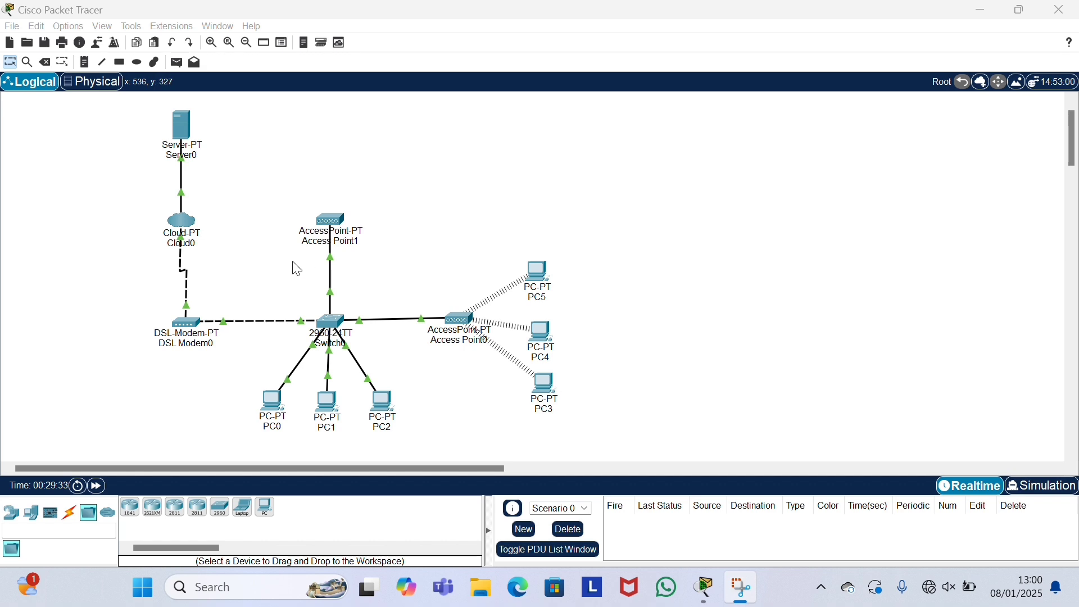
# Step: Place three wireless PCs (PC15, PC16, PC17) above Access Point1 and line them up
pyautogui.click(265, 508)
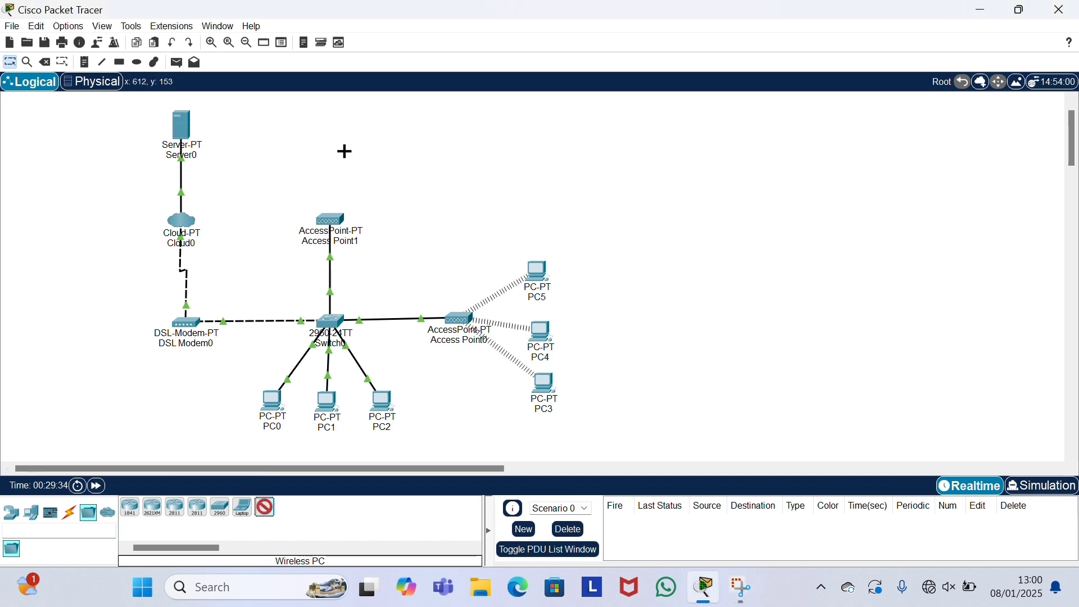
pyautogui.click(285, 155)
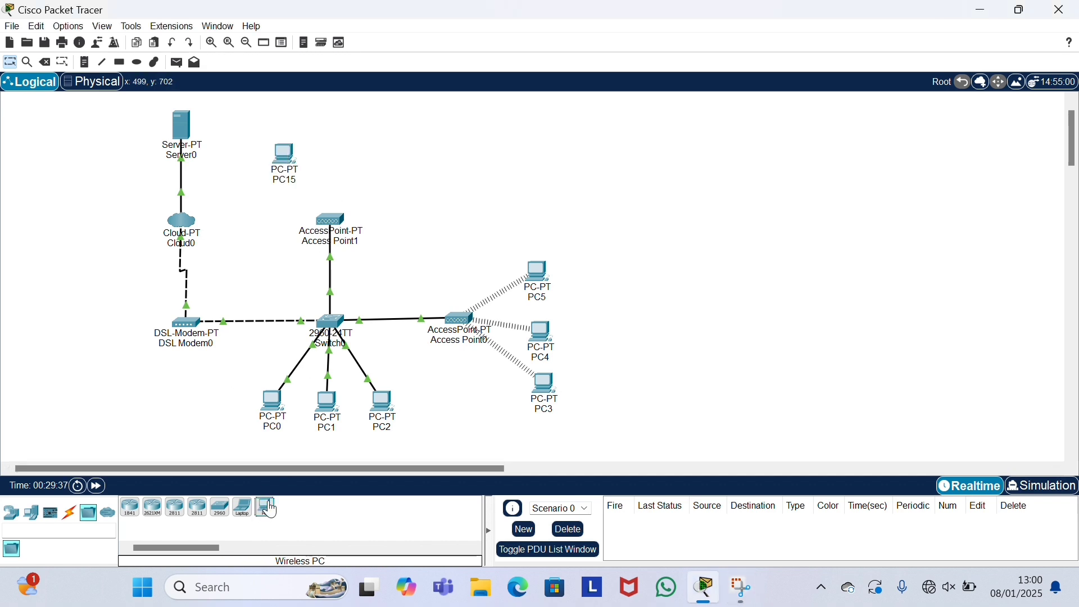
pyautogui.moveTo(269, 506); pyautogui.dragTo(368, 105)
pyautogui.moveTo(339, 151); pyautogui.dragTo(337, 151)
pyautogui.click(265, 507)
pyautogui.click(380, 149)
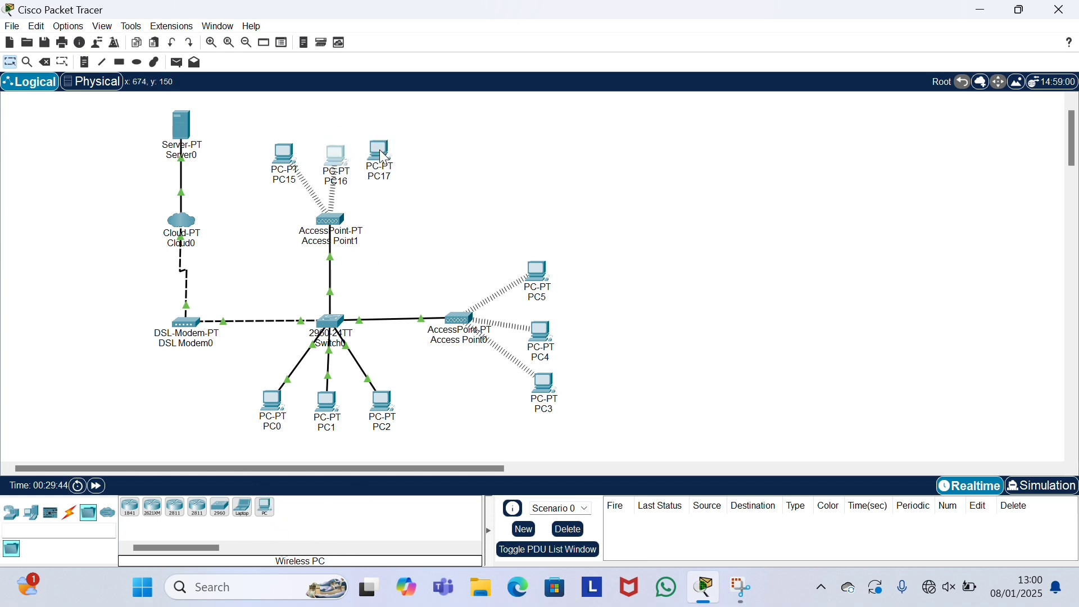
pyautogui.moveTo(342, 168); pyautogui.dragTo(376, 156)
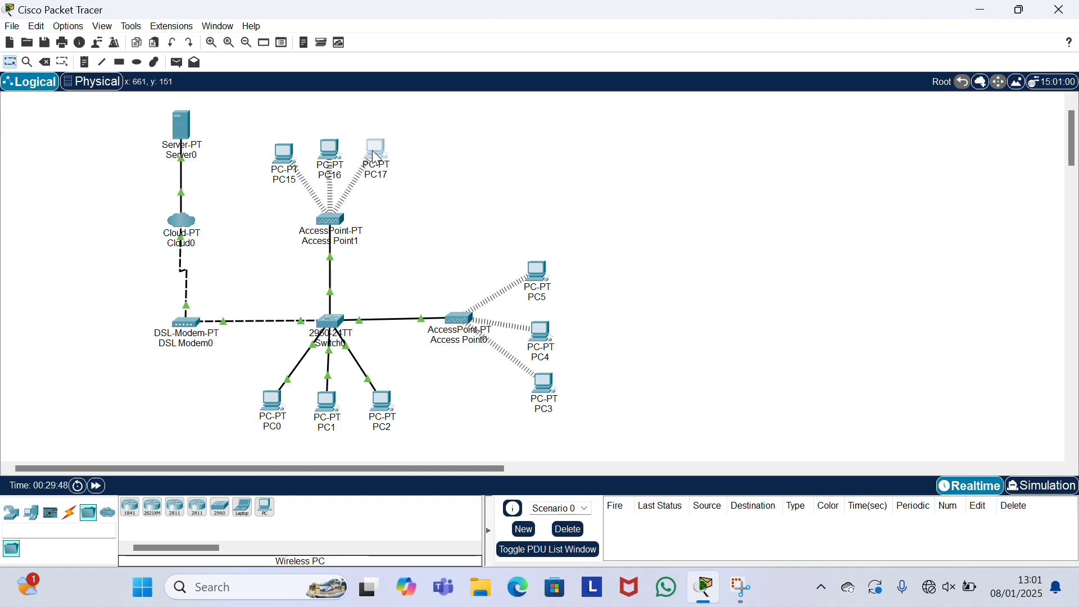
pyautogui.click(292, 148)
pyautogui.moveTo(295, 153); pyautogui.dragTo(294, 154)
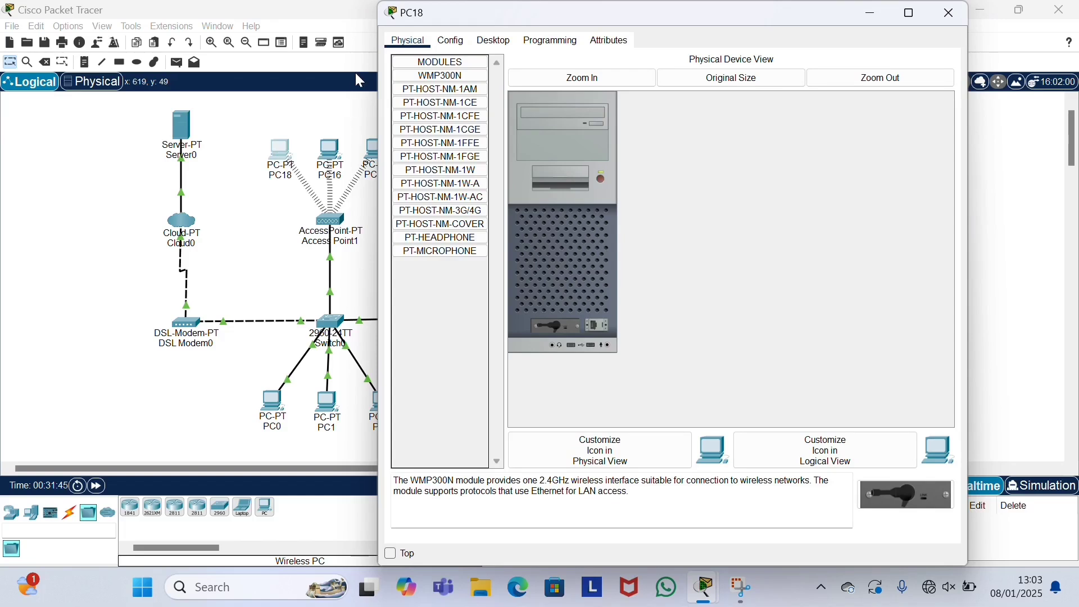
# Step: Power off PC18, reinstall its WMP300N wireless module, power it on, and close it
pyautogui.moveTo(388, 16); pyautogui.dragTo(322, 15)
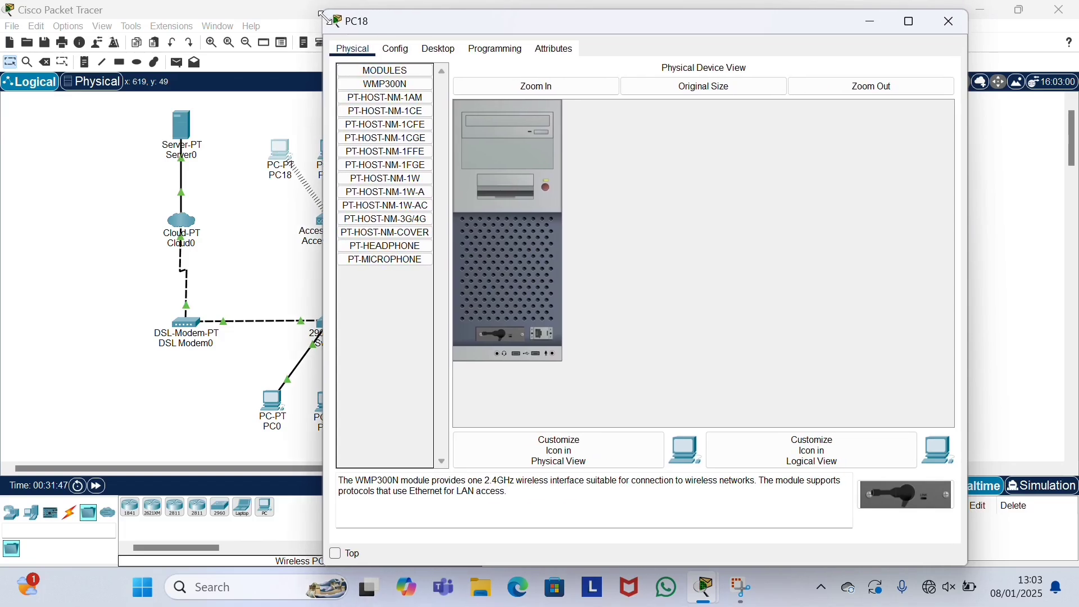
pyautogui.click(545, 187)
pyautogui.moveTo(504, 336); pyautogui.dragTo(412, 303)
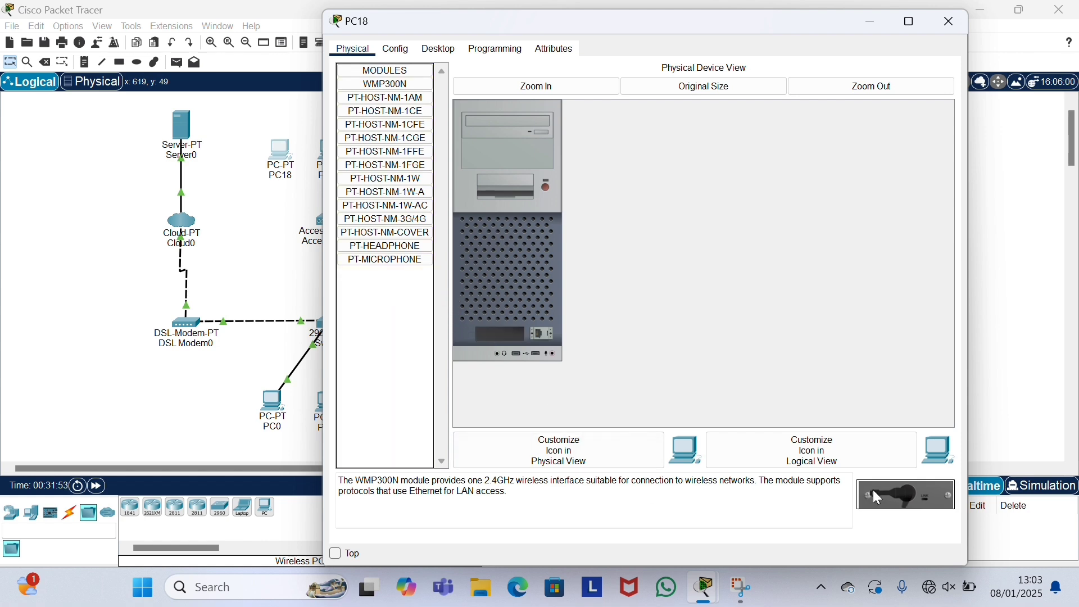
pyautogui.moveTo(873, 490); pyautogui.dragTo(495, 335)
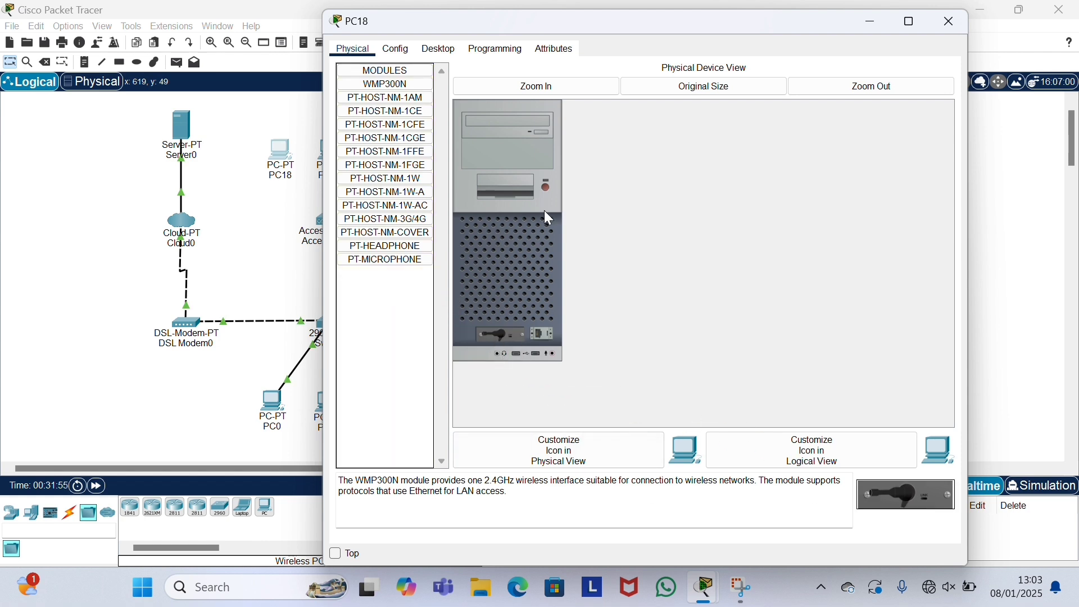
pyautogui.click(547, 188)
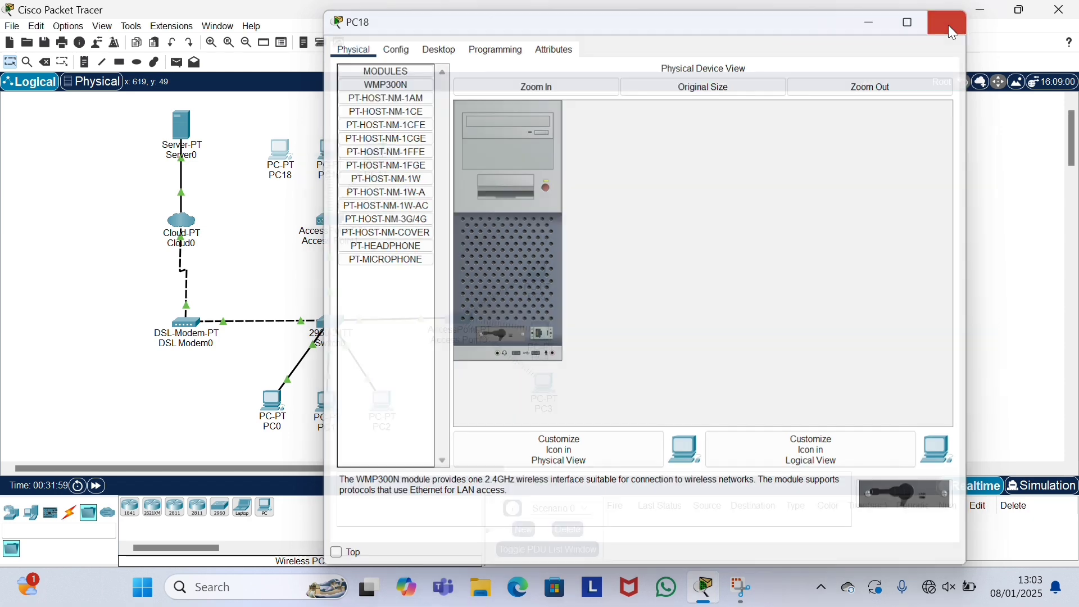
pyautogui.click(950, 23)
# Step: Power off PC16 and reinstall its WMP300N wireless module
pyautogui.click(337, 157)
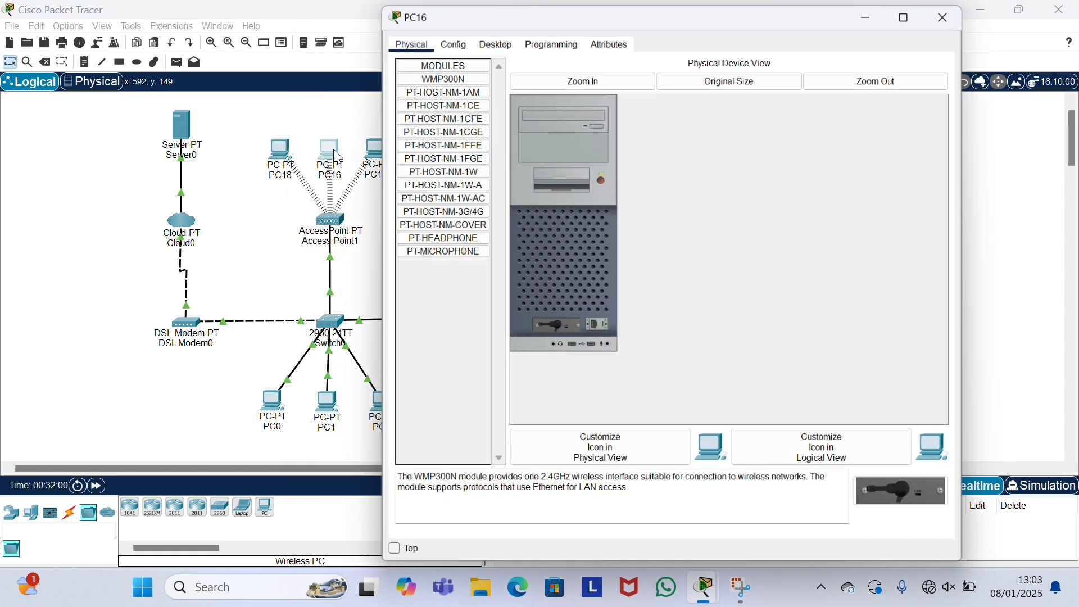
pyautogui.click(603, 179)
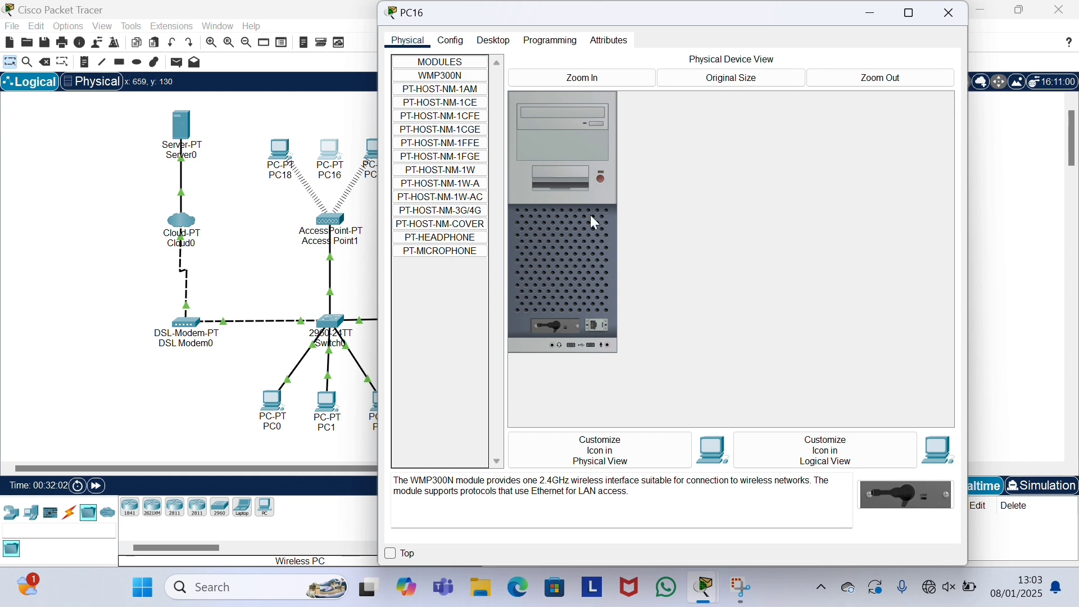
pyautogui.moveTo(552, 321); pyautogui.dragTo(433, 284)
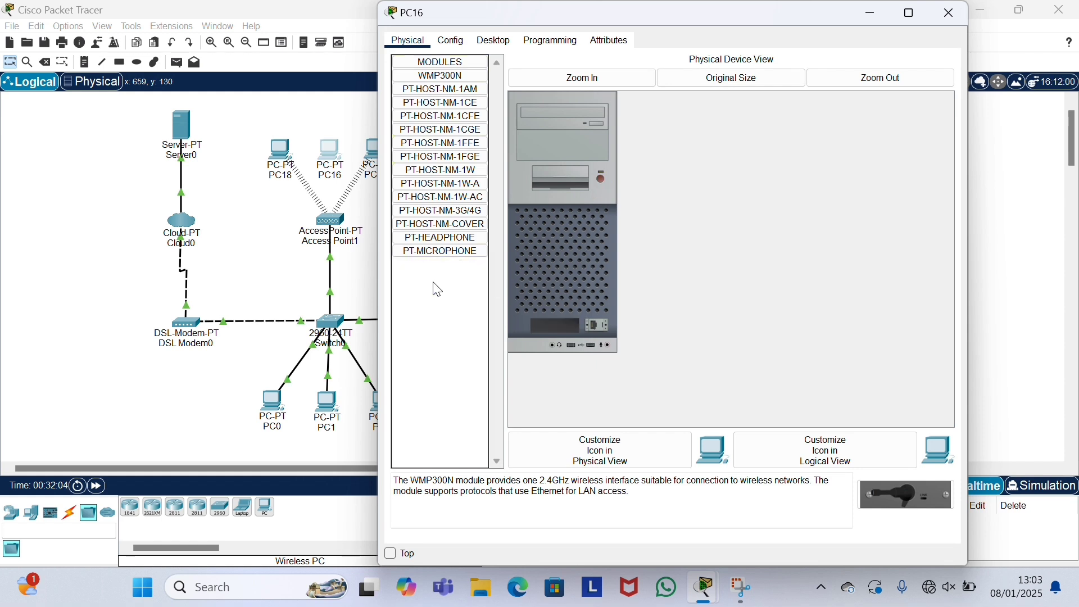
pyautogui.moveTo(909, 506); pyautogui.dragTo(549, 330)
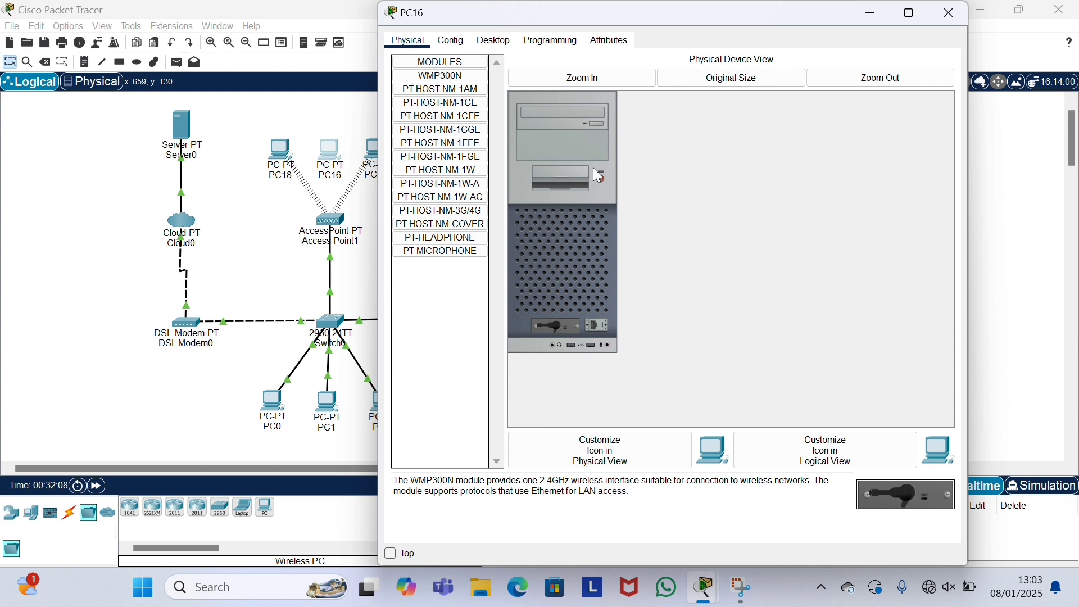
pyautogui.click(949, 12)
# Step: Power off PC17, reinstall its WMP300N wireless module, and power it back on
pyautogui.click(378, 144)
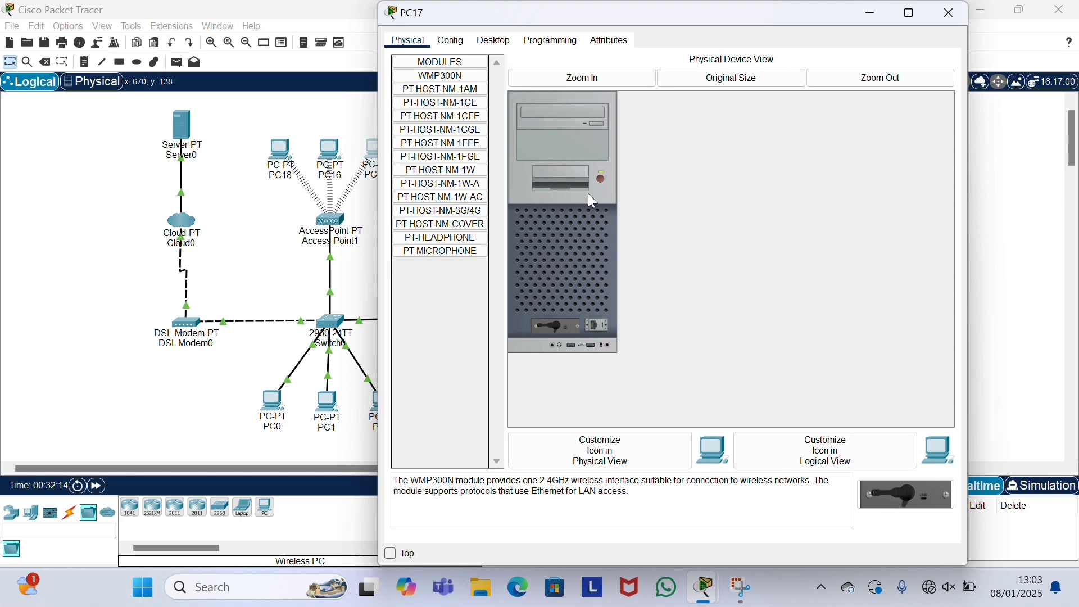
pyautogui.click(601, 180)
pyautogui.moveTo(557, 329); pyautogui.dragTo(438, 293)
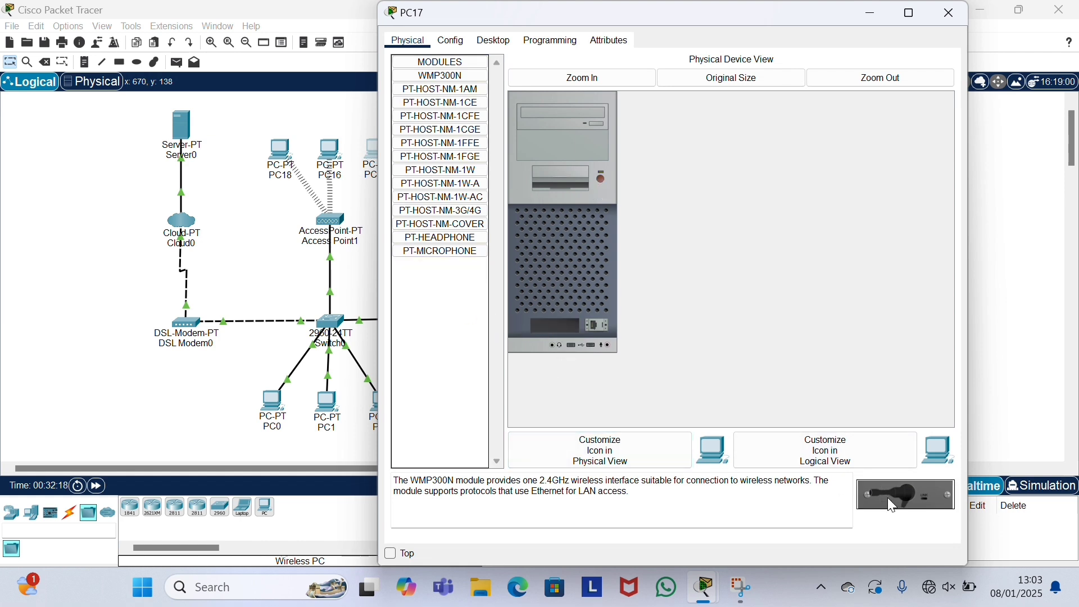
pyautogui.moveTo(891, 498); pyautogui.dragTo(566, 330)
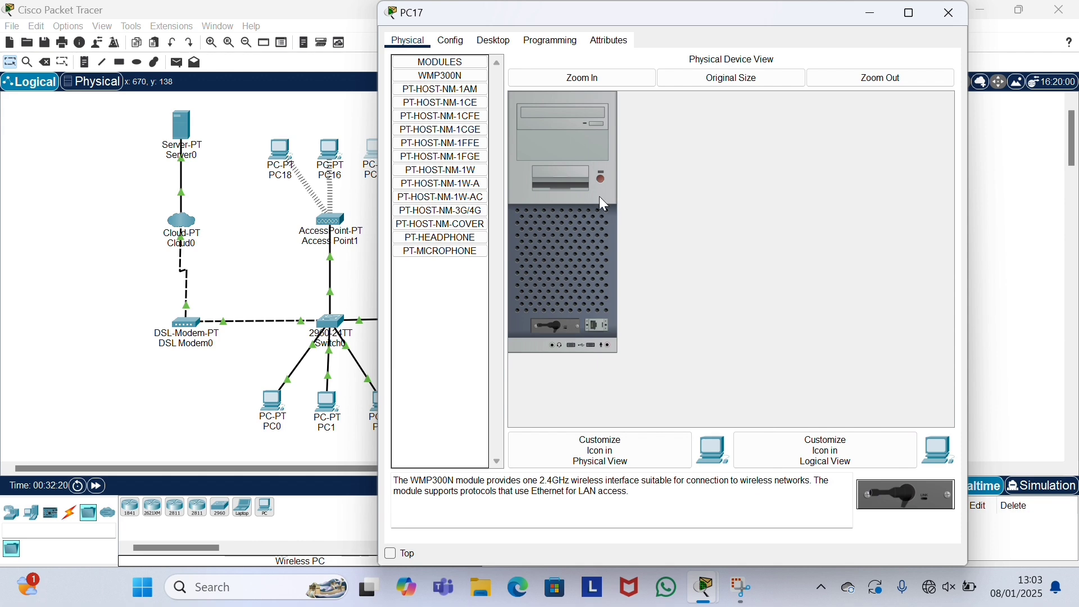
pyautogui.click(602, 178)
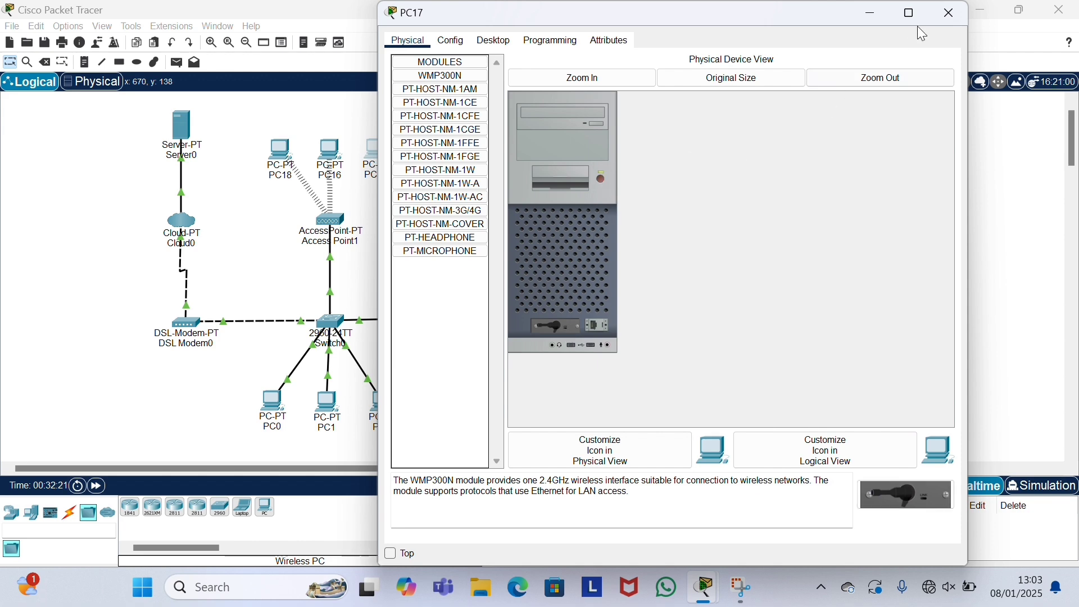
pyautogui.click(943, 14)
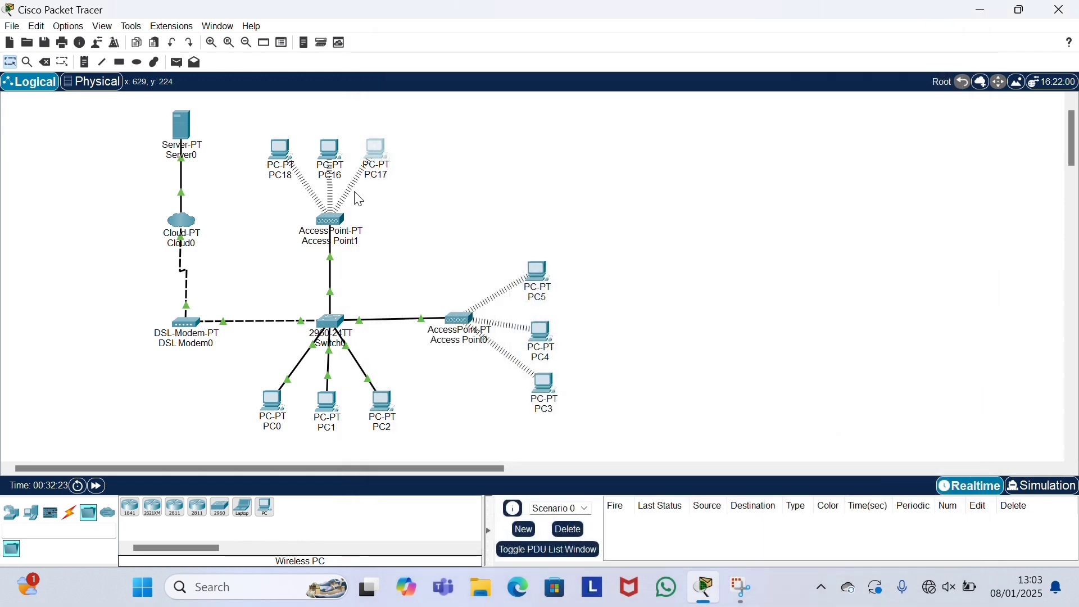
# Step: Connect PC18's wireless adapter to the Default network via PC Wireless
pyautogui.click(287, 160)
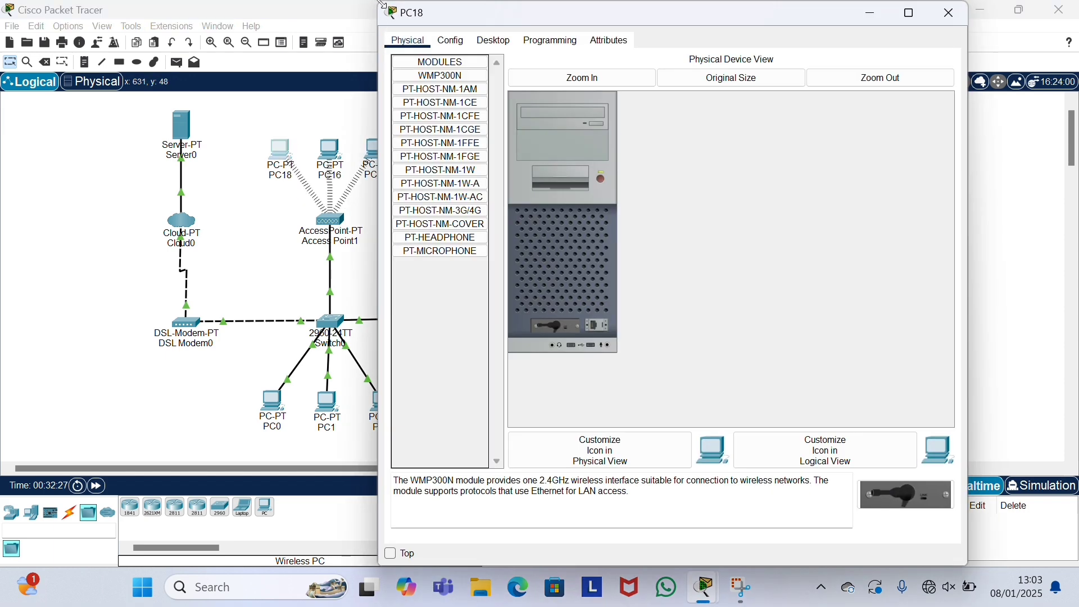
pyautogui.moveTo(382, 4); pyautogui.dragTo(315, 33)
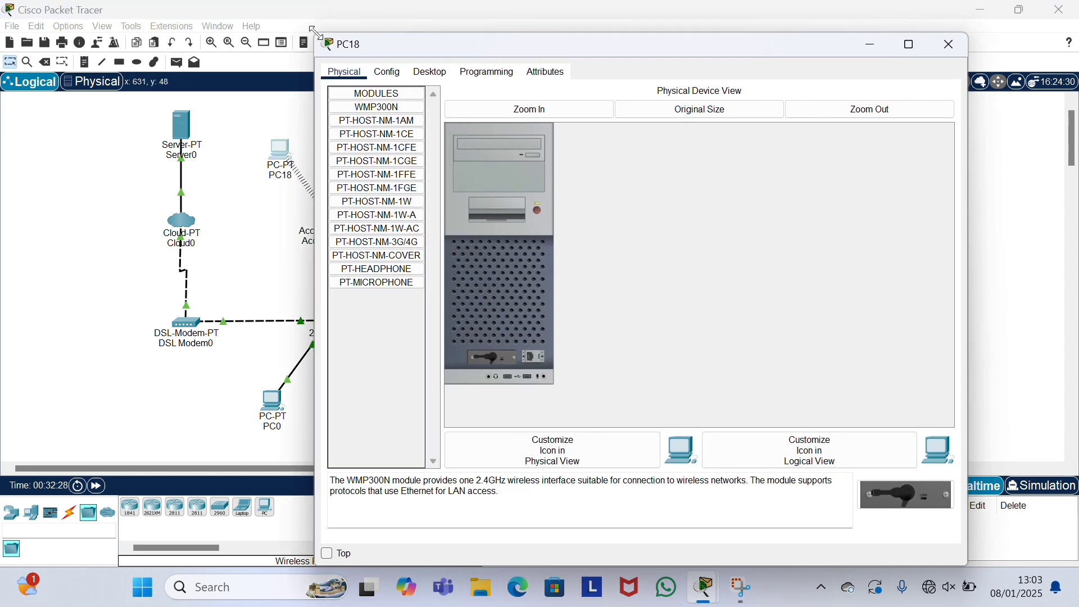
pyautogui.click(424, 72)
pyautogui.click(376, 223)
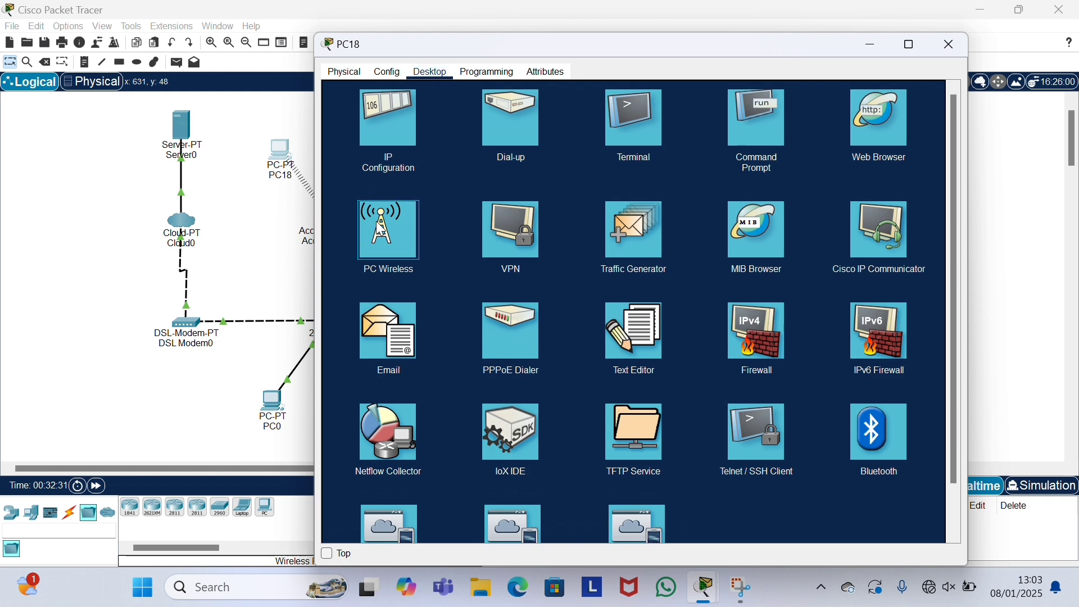
pyautogui.click(417, 261)
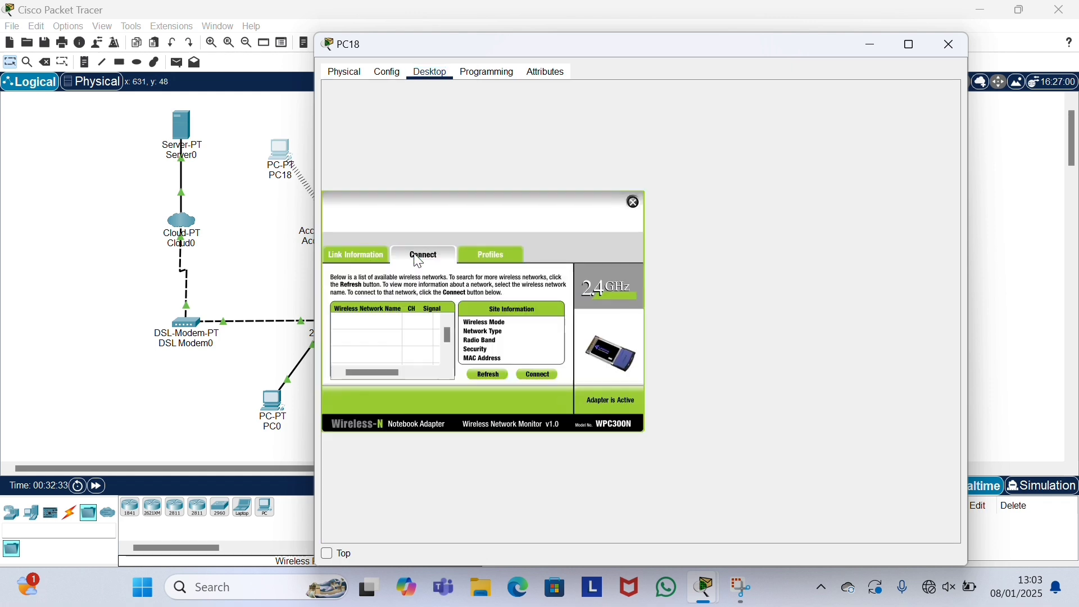
pyautogui.click(481, 374)
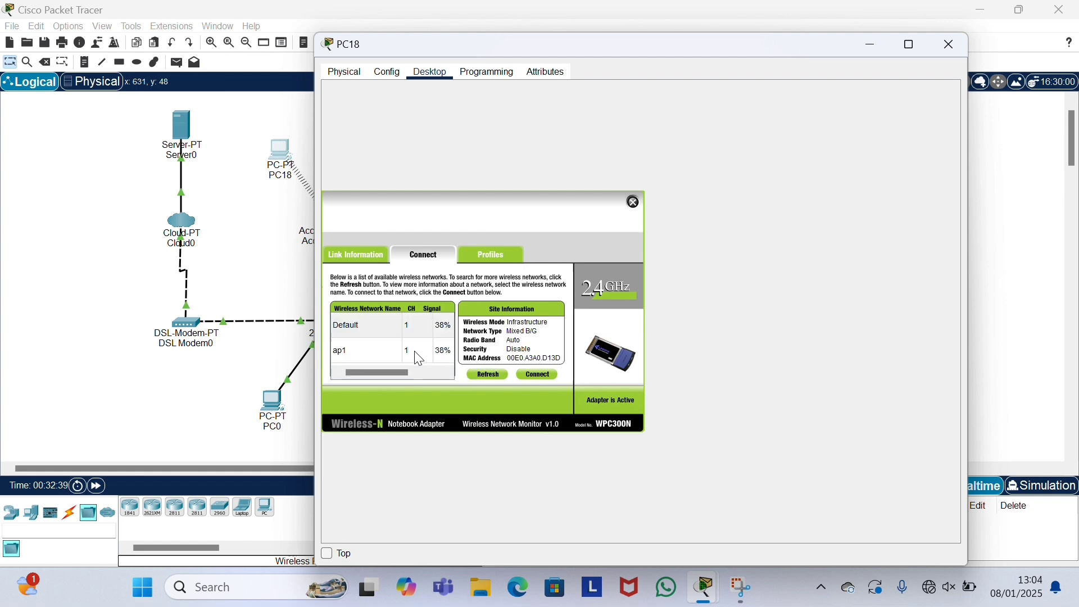
pyautogui.click(378, 328)
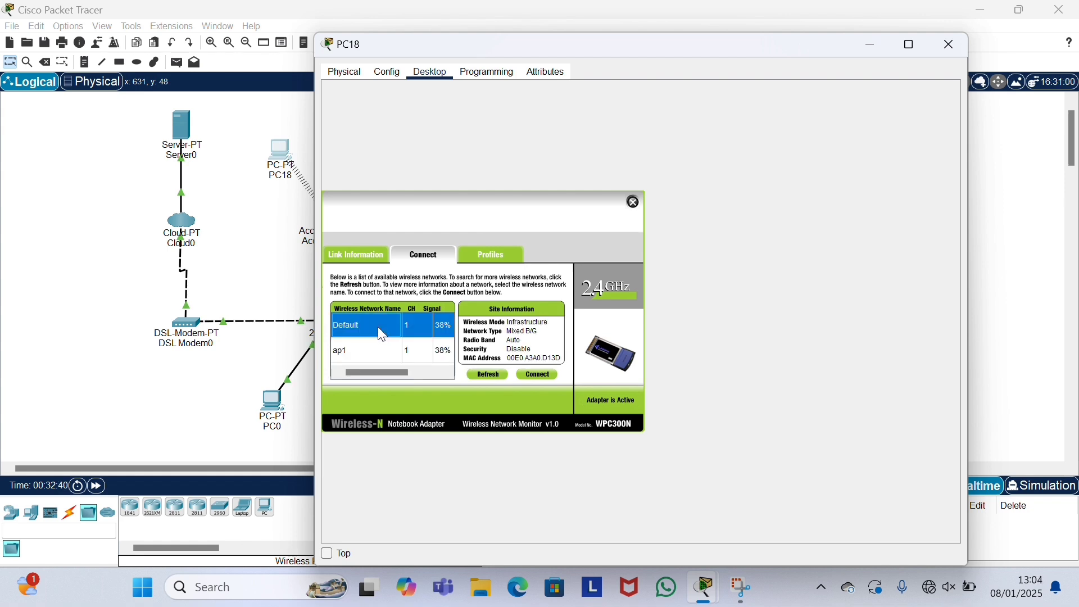
pyautogui.click(531, 372)
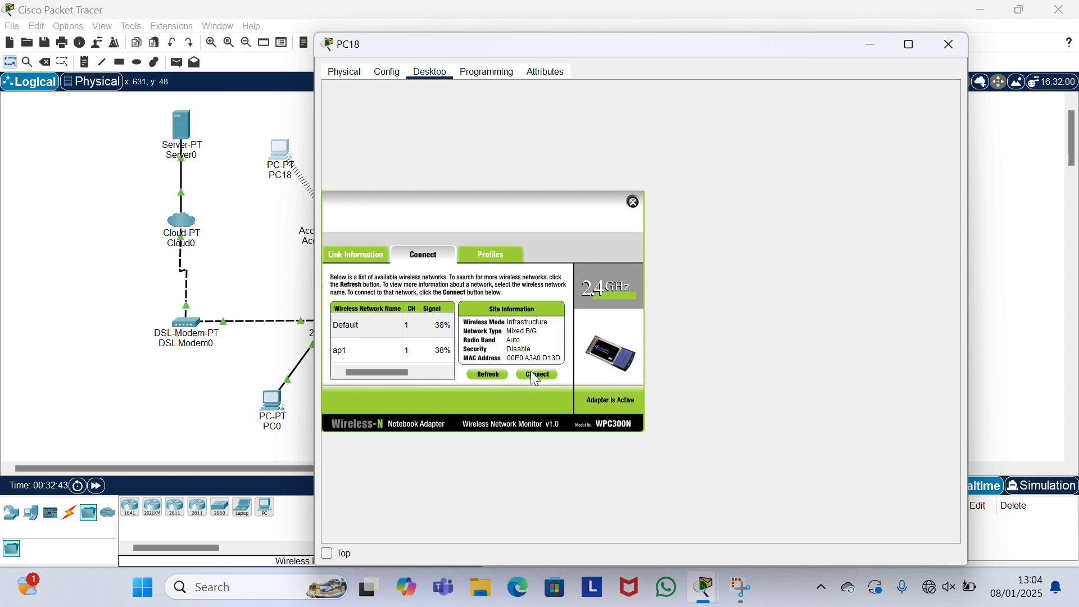
pyautogui.click(634, 202)
pyautogui.click(950, 44)
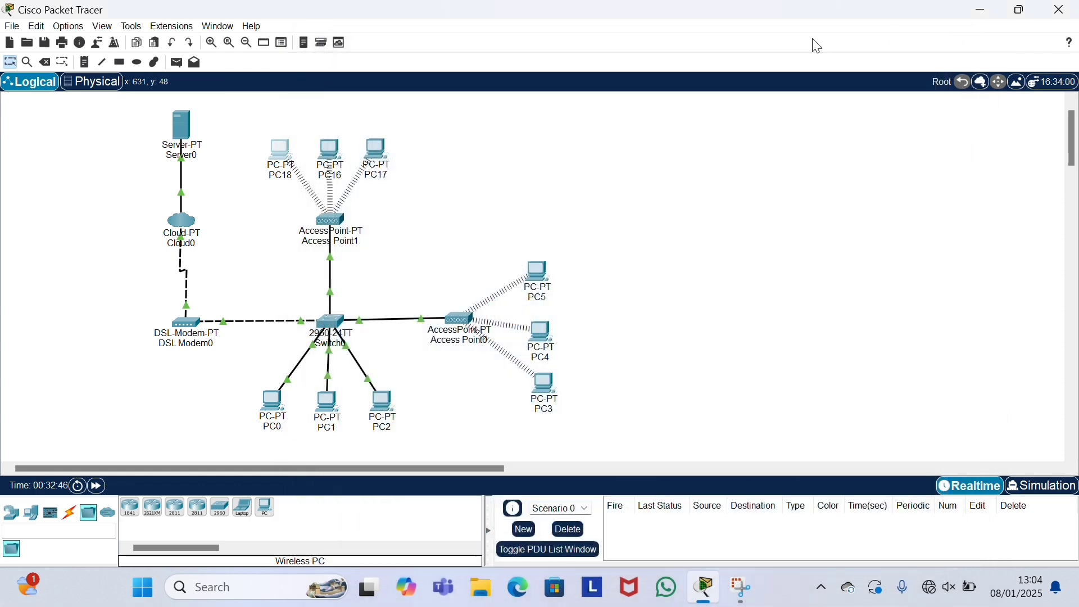
# Step: Connect PC16's wireless adapter to the Default network via PC Wireless
pyautogui.click(336, 159)
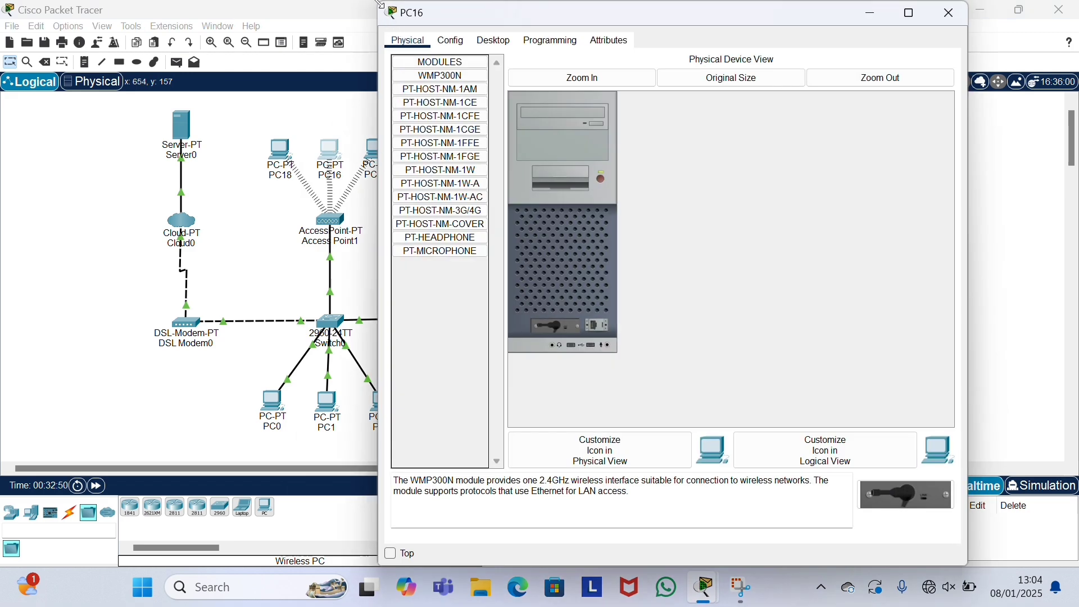
pyautogui.moveTo(381, 4); pyautogui.dragTo(314, 41)
pyautogui.click(429, 78)
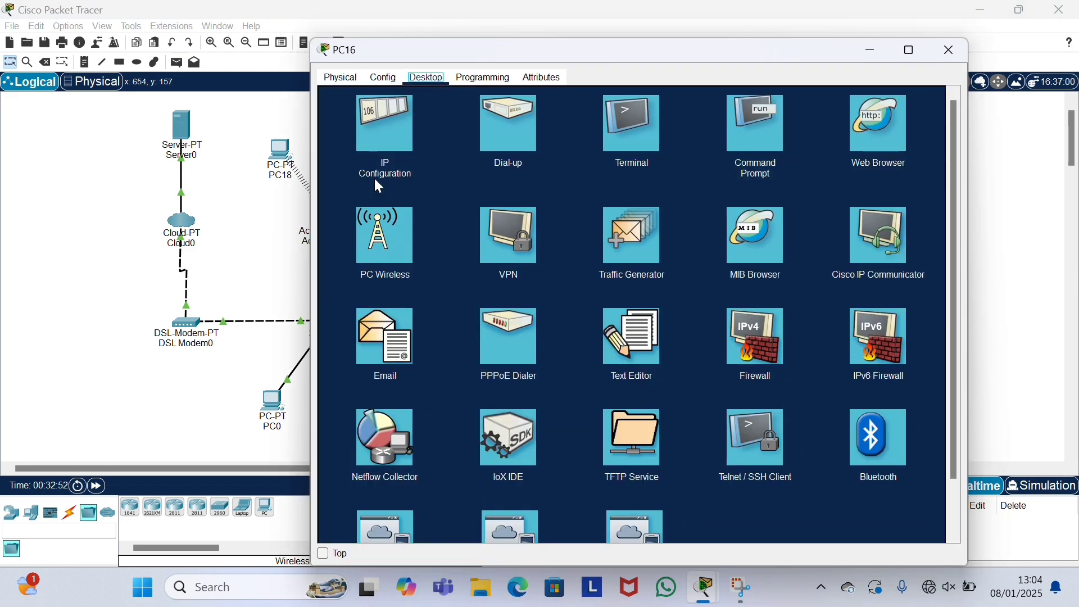
pyautogui.click(377, 223)
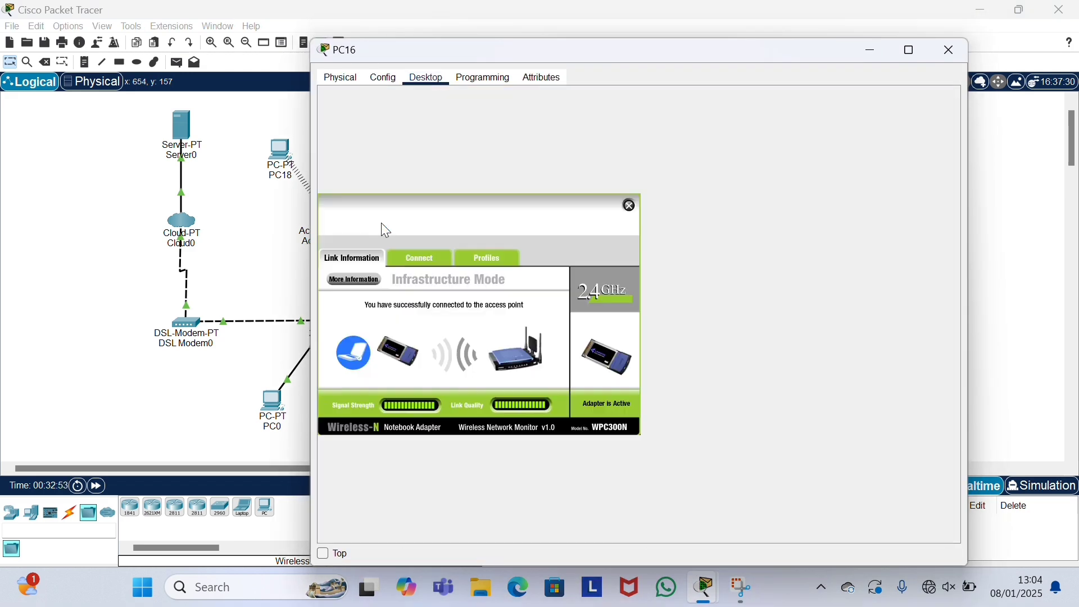
pyautogui.click(426, 263)
pyautogui.click(485, 378)
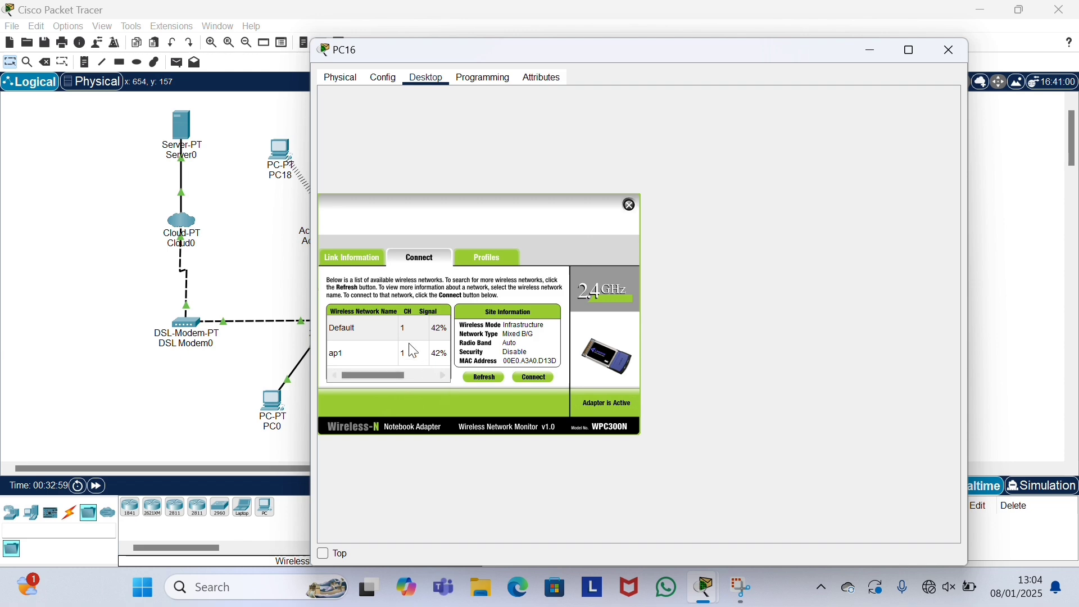
pyautogui.click(396, 332)
pyautogui.click(530, 381)
pyautogui.click(631, 205)
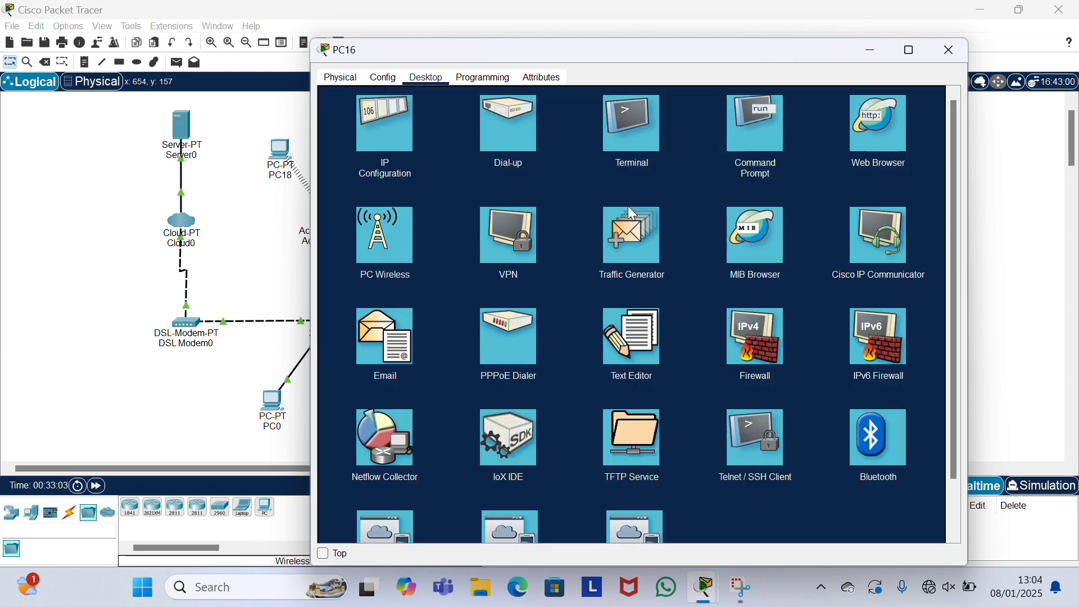
pyautogui.click(954, 49)
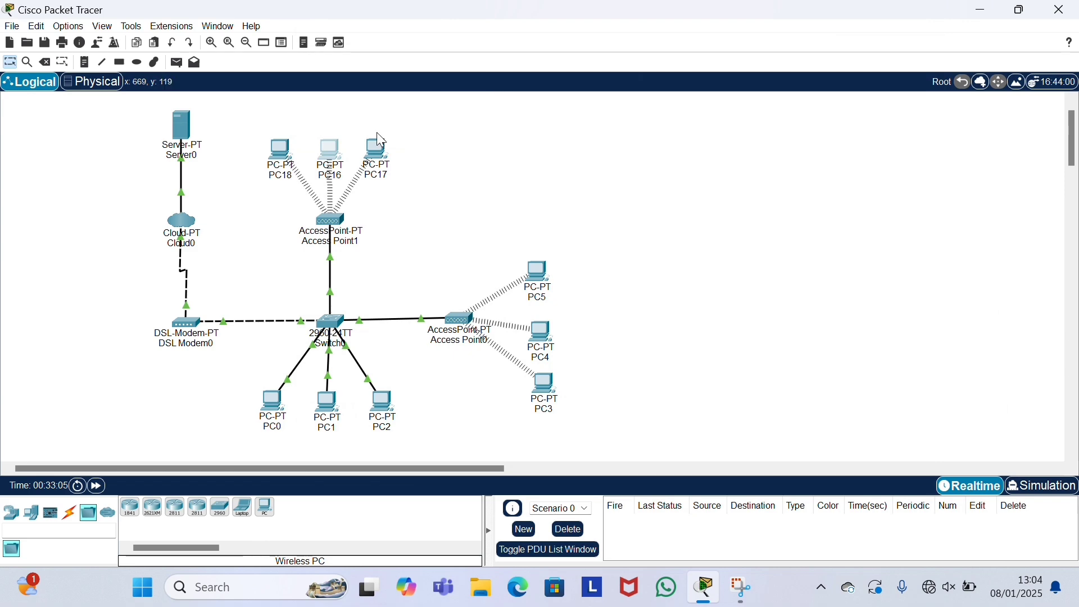
# Step: Join PC17 to the Default wireless network from its PC Wireless app and close its window
pyautogui.click(375, 156)
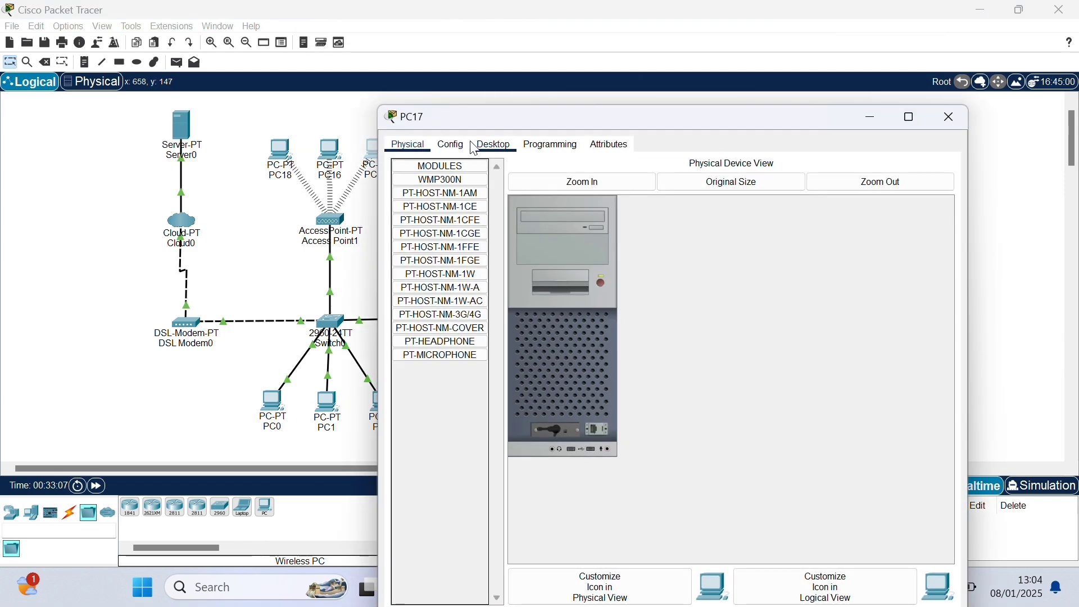
pyautogui.click(494, 145)
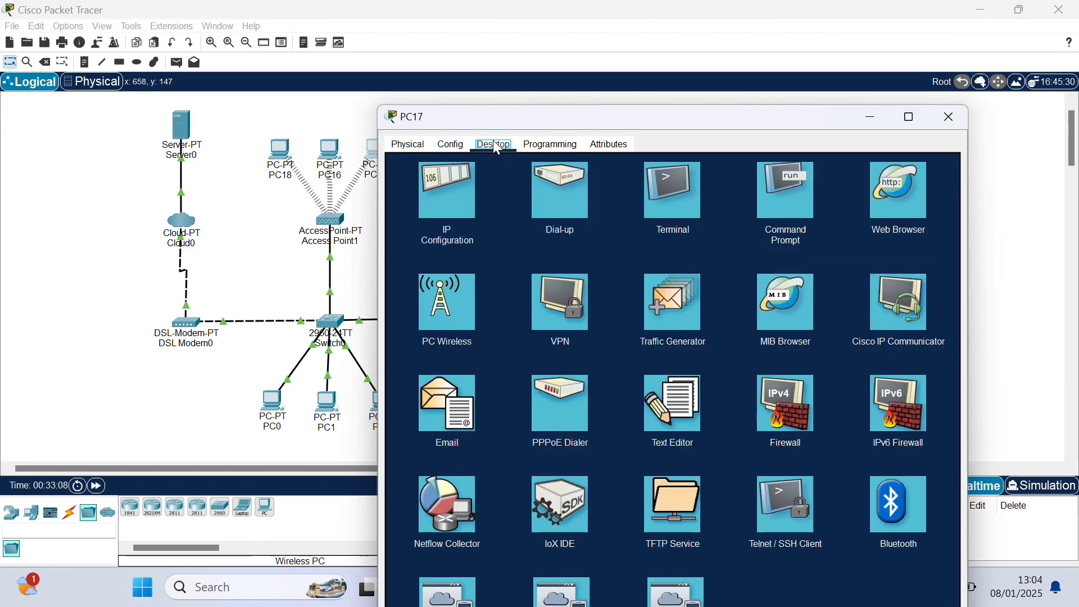
pyautogui.click(447, 287)
pyautogui.click(471, 360)
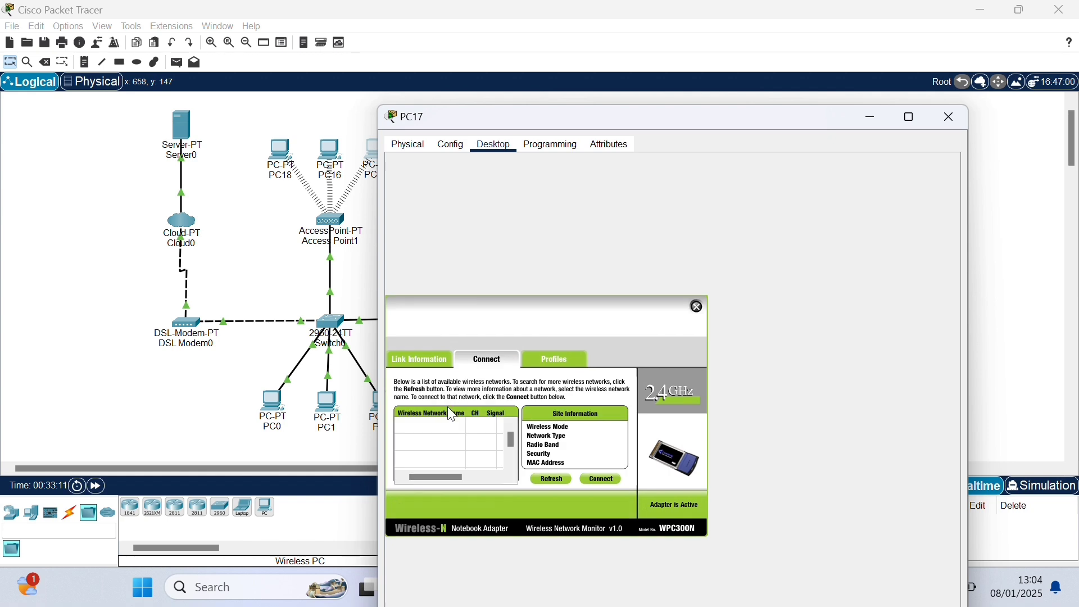
pyautogui.click(549, 480)
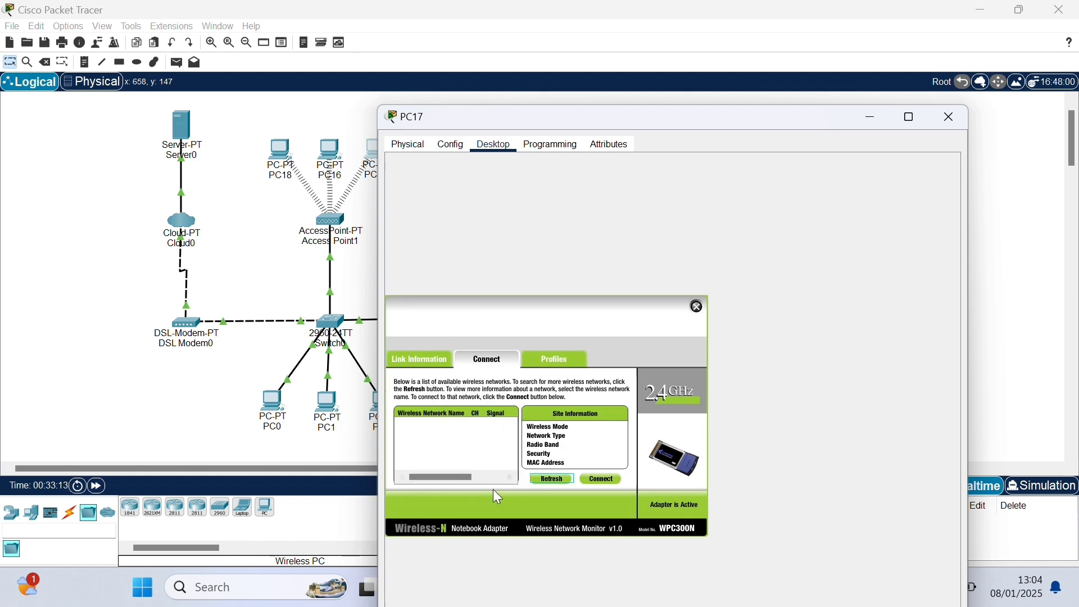
pyautogui.click(478, 437)
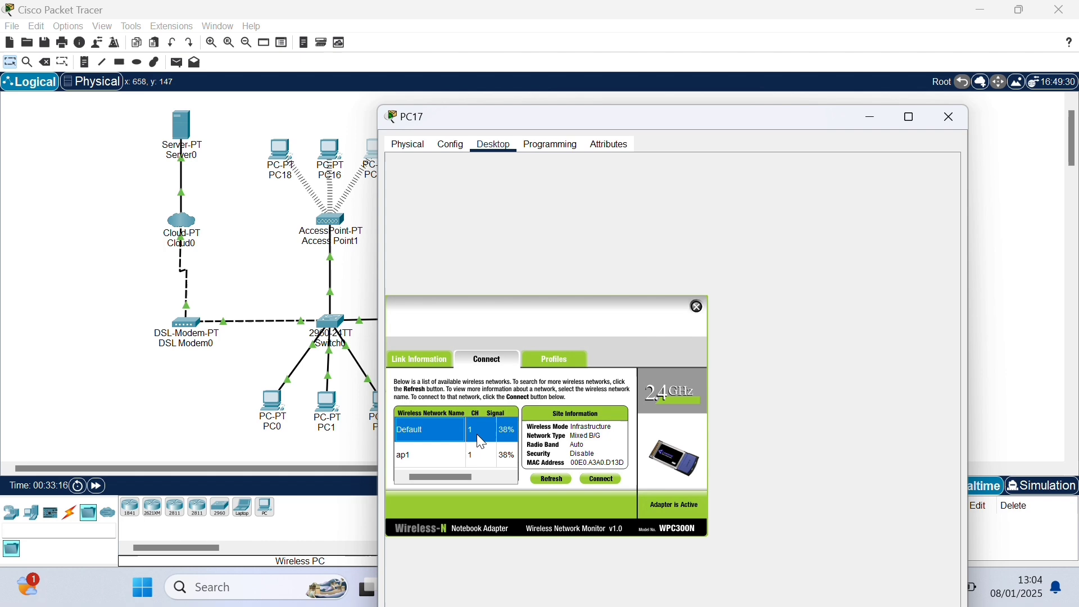
pyautogui.click(601, 479)
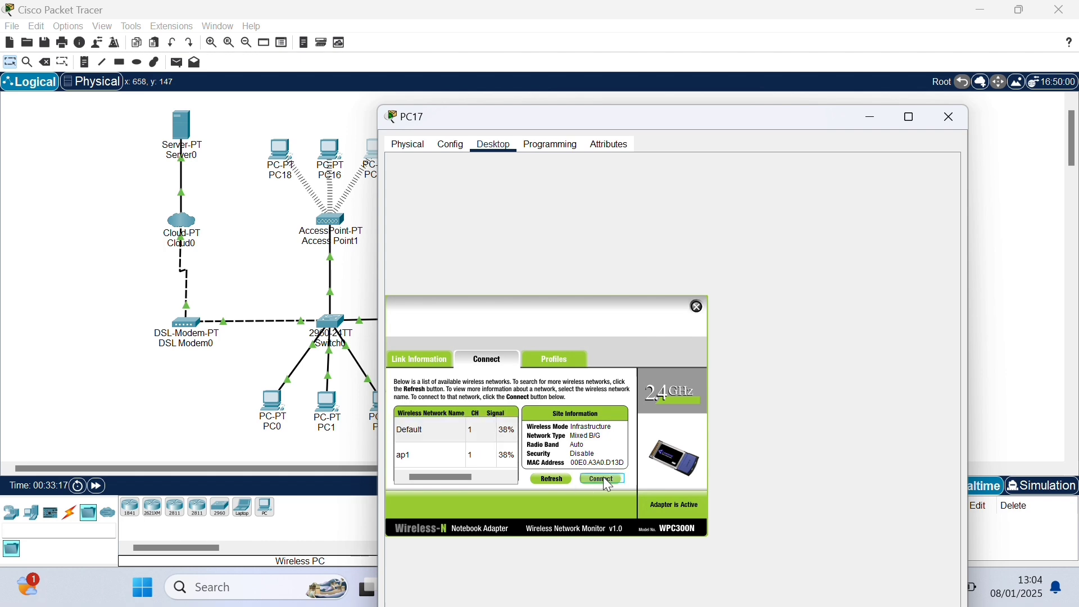
pyautogui.click(695, 309)
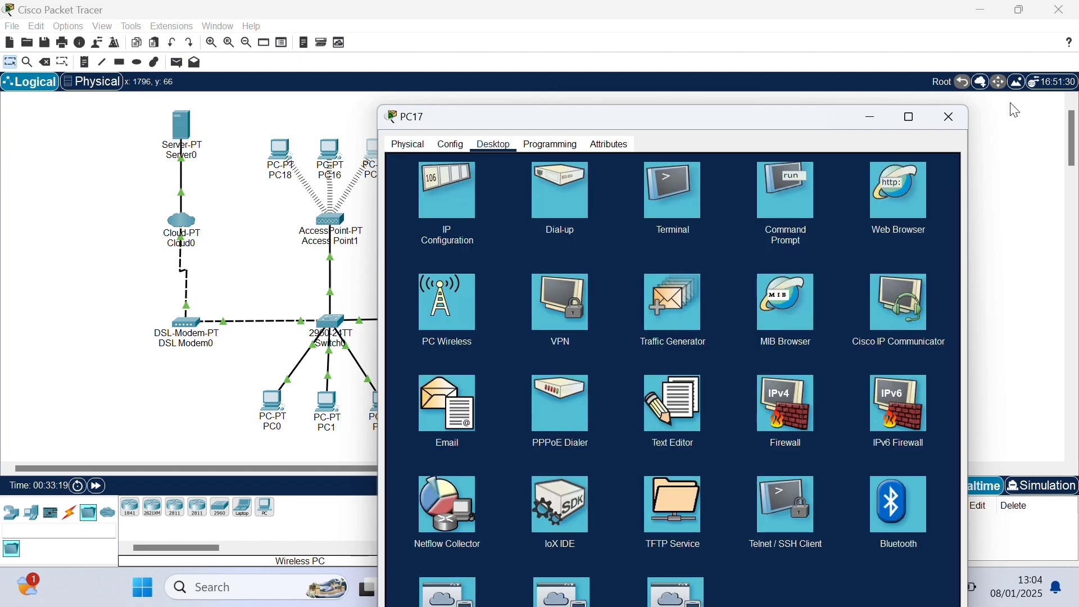
pyautogui.click(950, 119)
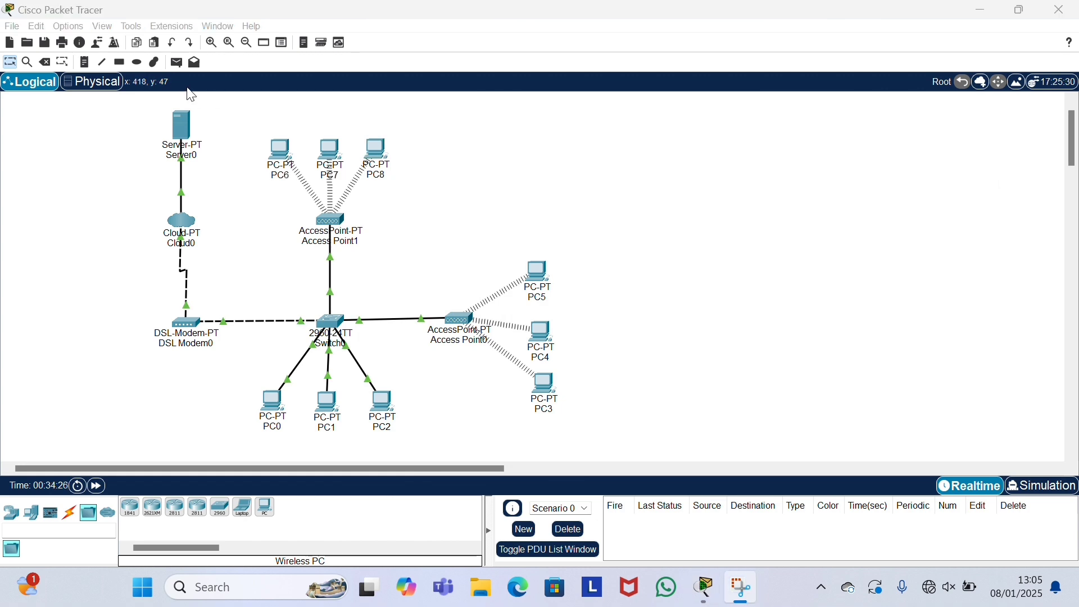
# Step: Send simple ping PDUs from Server0 to PC0 and from PC0 to PC2
pyautogui.click(175, 67)
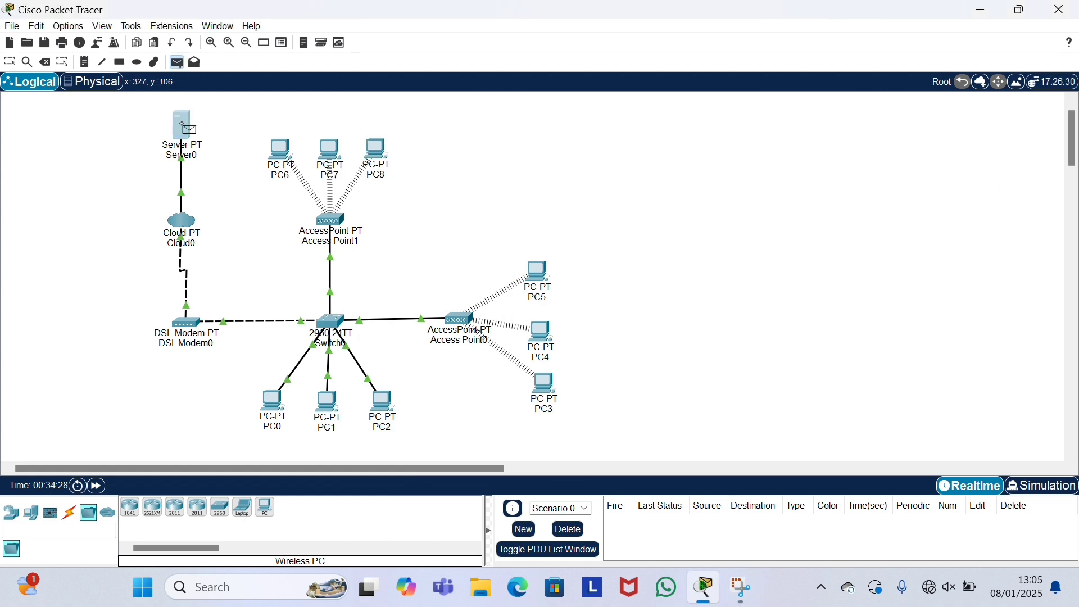
pyautogui.click(182, 123)
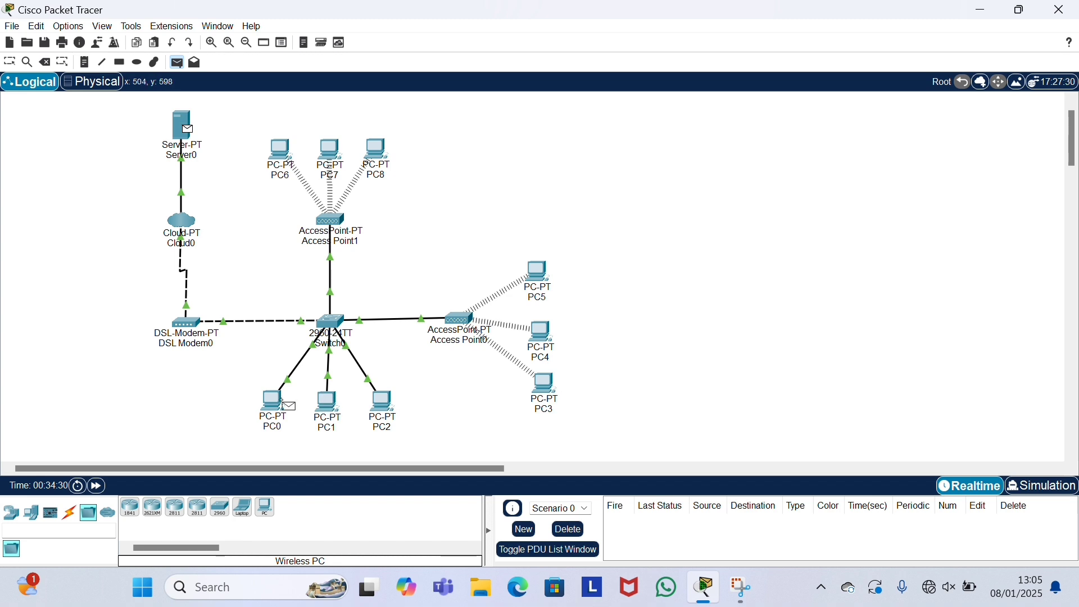
pyautogui.click(270, 404)
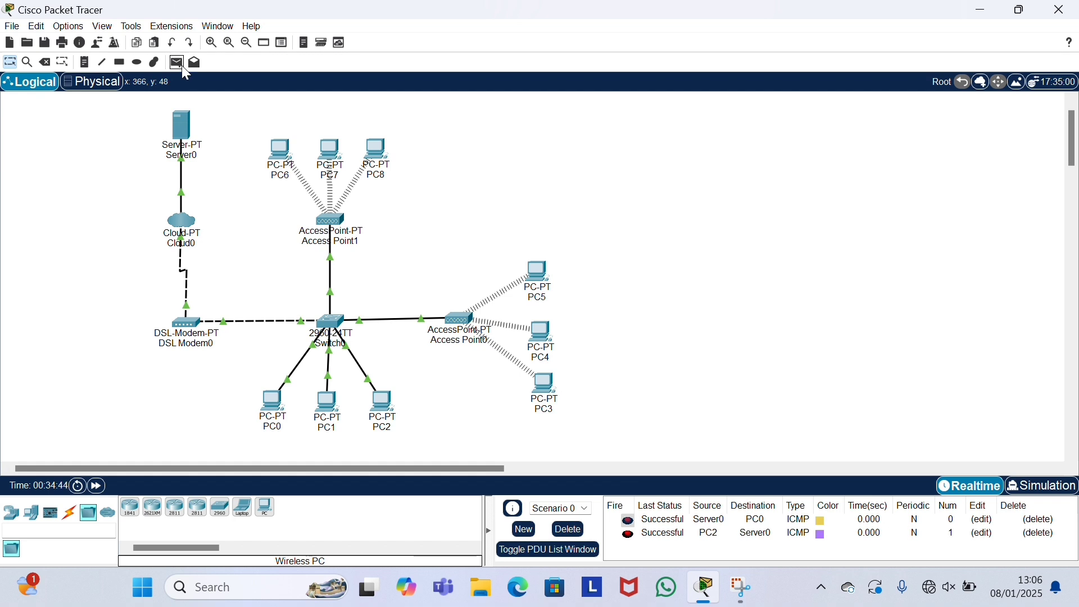
pyautogui.click(180, 64)
pyautogui.click(272, 402)
pyautogui.click(385, 412)
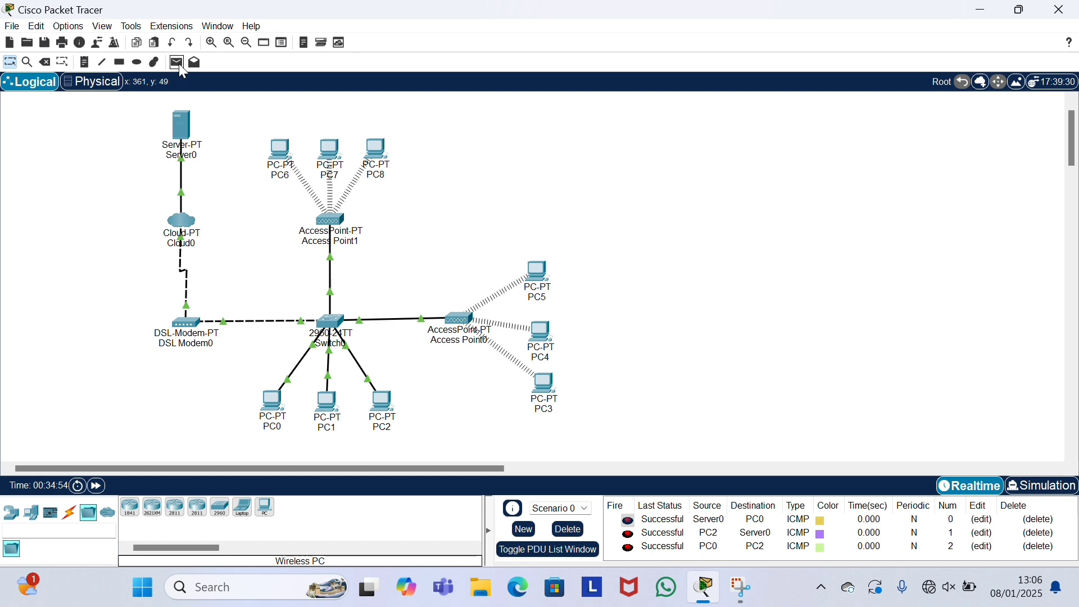
# Step: Send simple ping PDUs from PC3 to PC6 and from PC7 to PC1
pyautogui.click(178, 63)
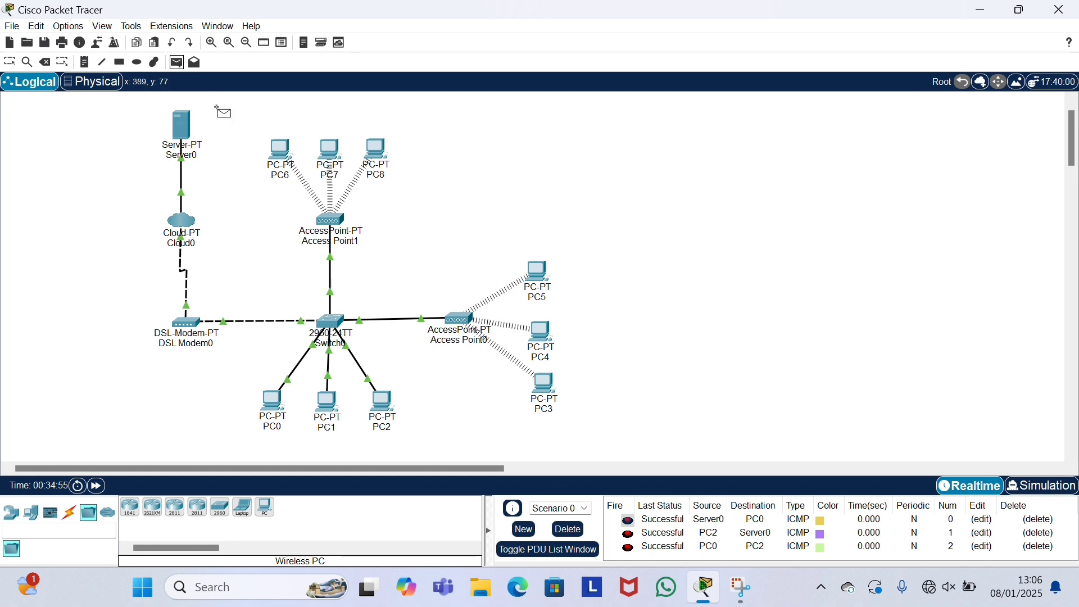
pyautogui.click(543, 391)
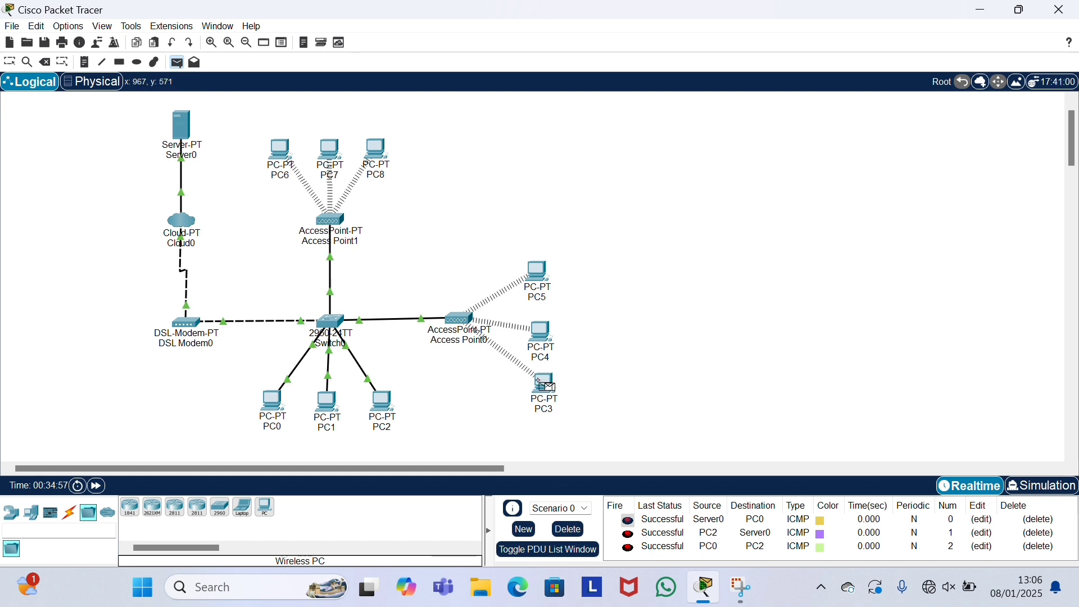
pyautogui.click(281, 149)
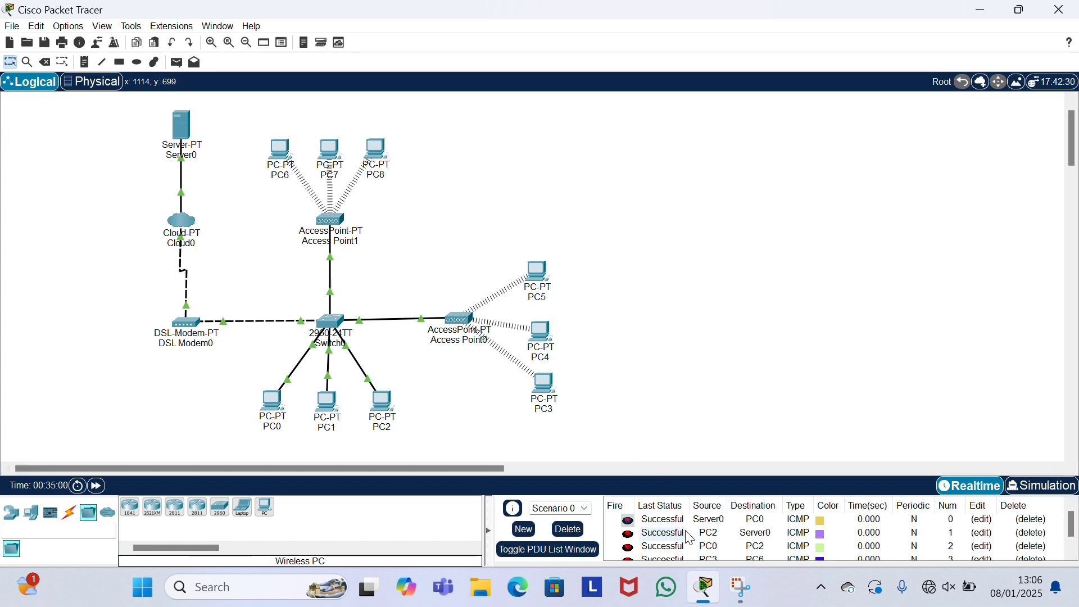
pyautogui.scroll(-1, 684, 532)
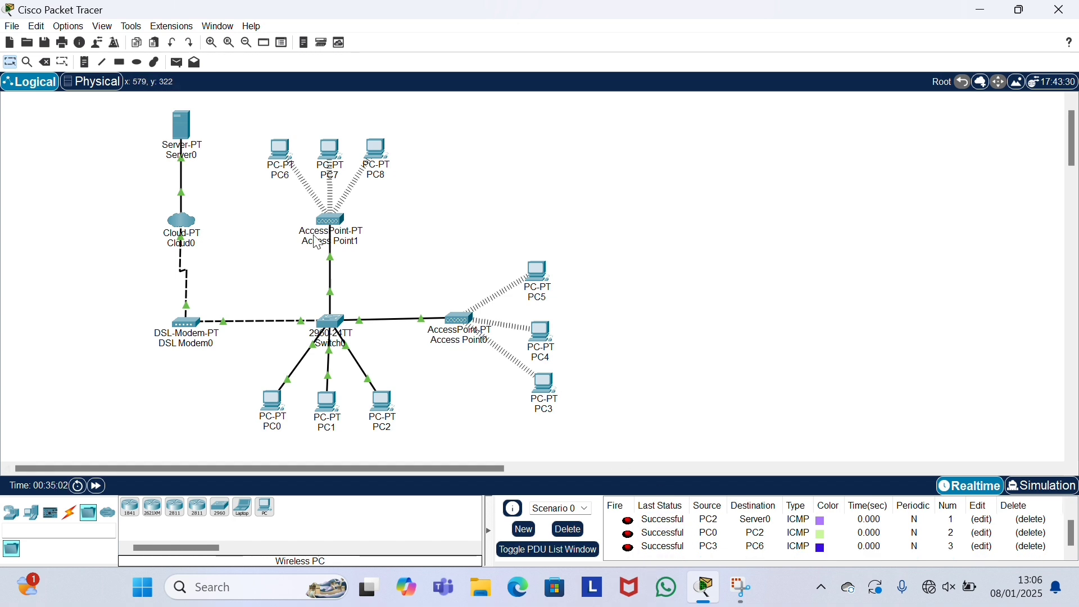
pyautogui.click(177, 62)
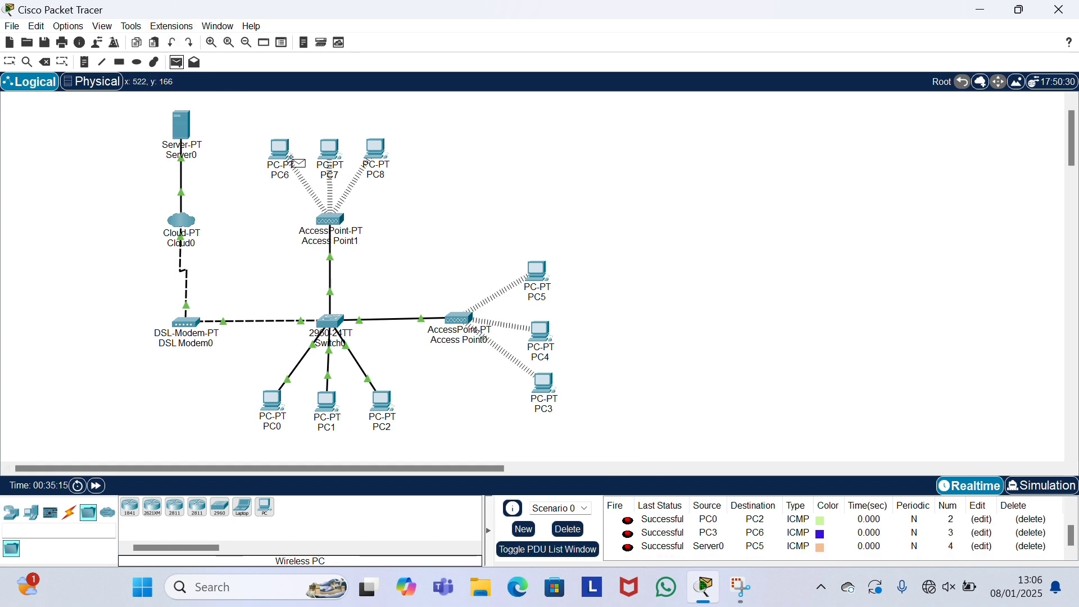
pyautogui.click(332, 151)
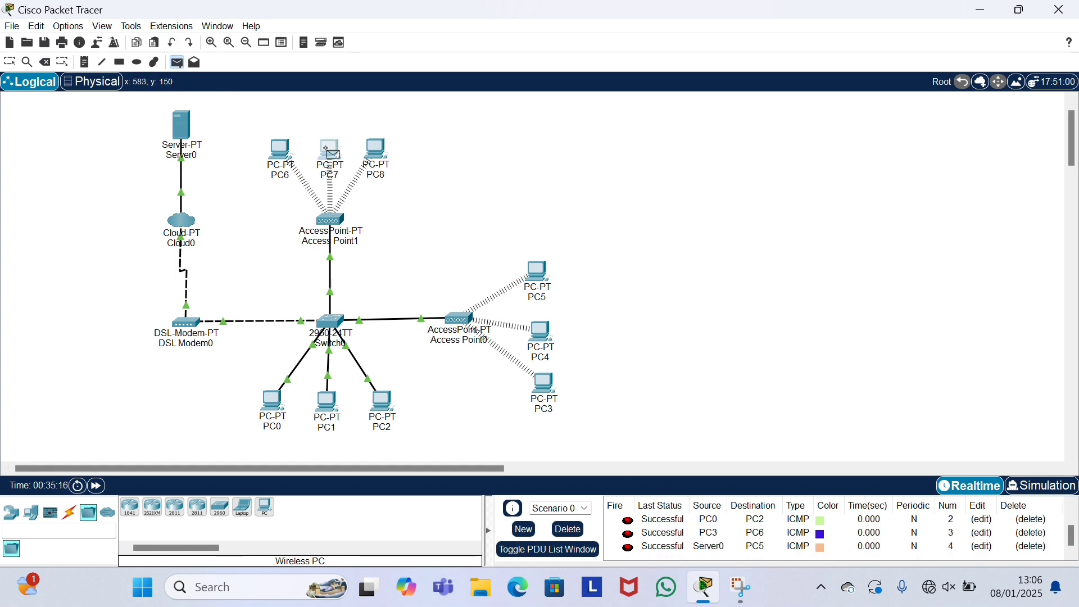
pyautogui.click(326, 404)
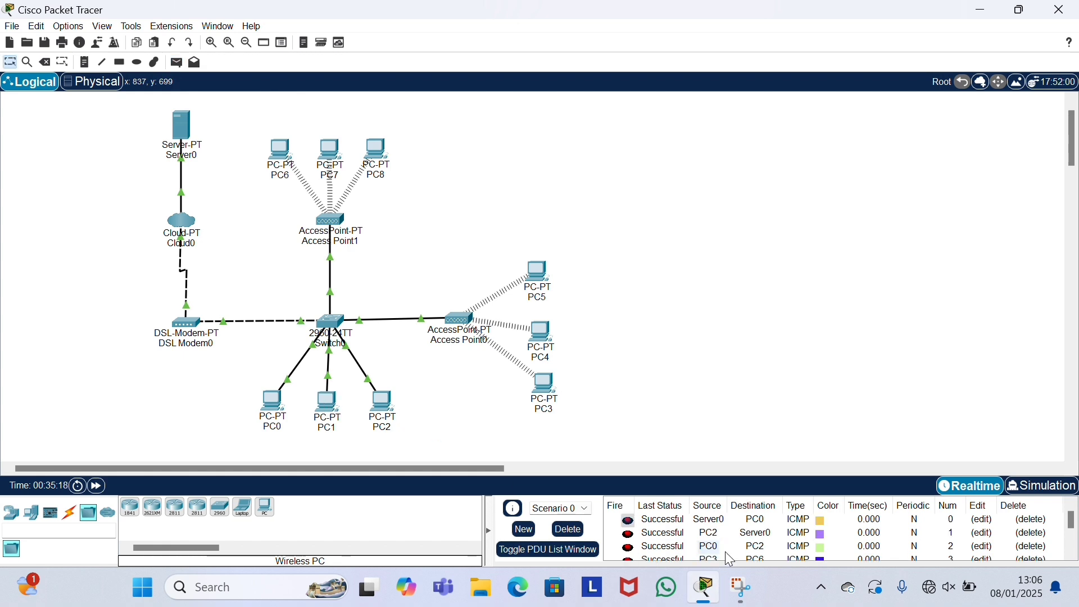
pyautogui.scroll(-1, 723, 546)
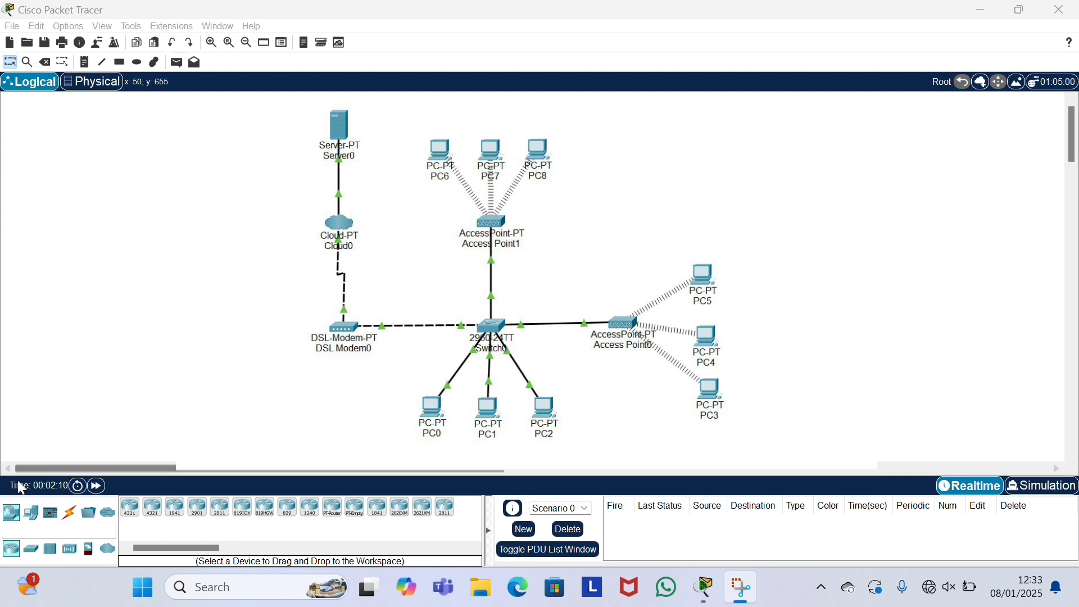
# Step: Show the End Devices category and Alt+Tab to the other Packet Tracer window
pyautogui.click(32, 516)
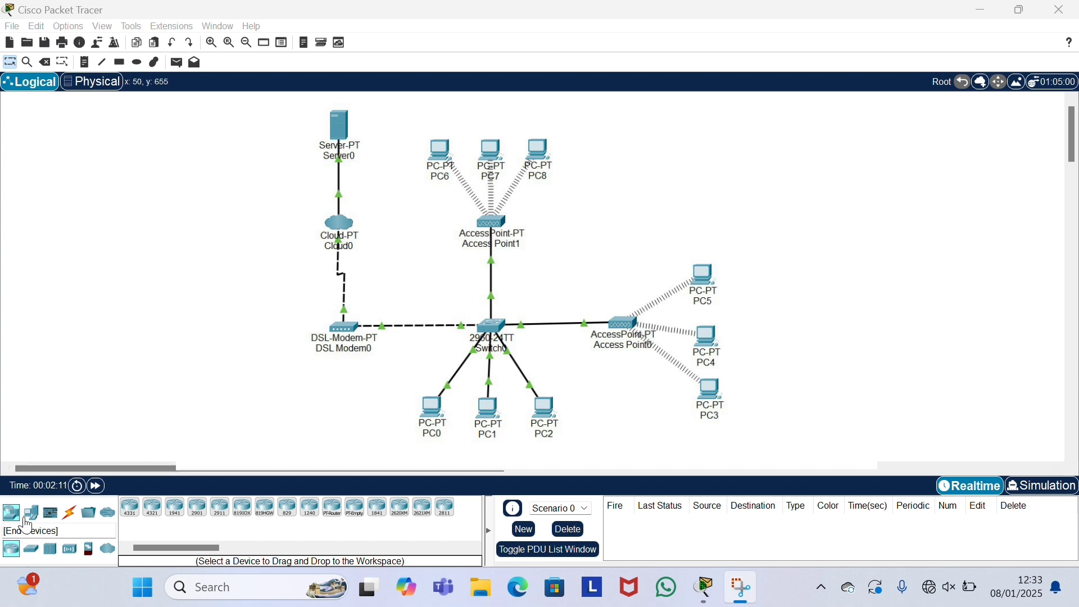
pyautogui.click(32, 515)
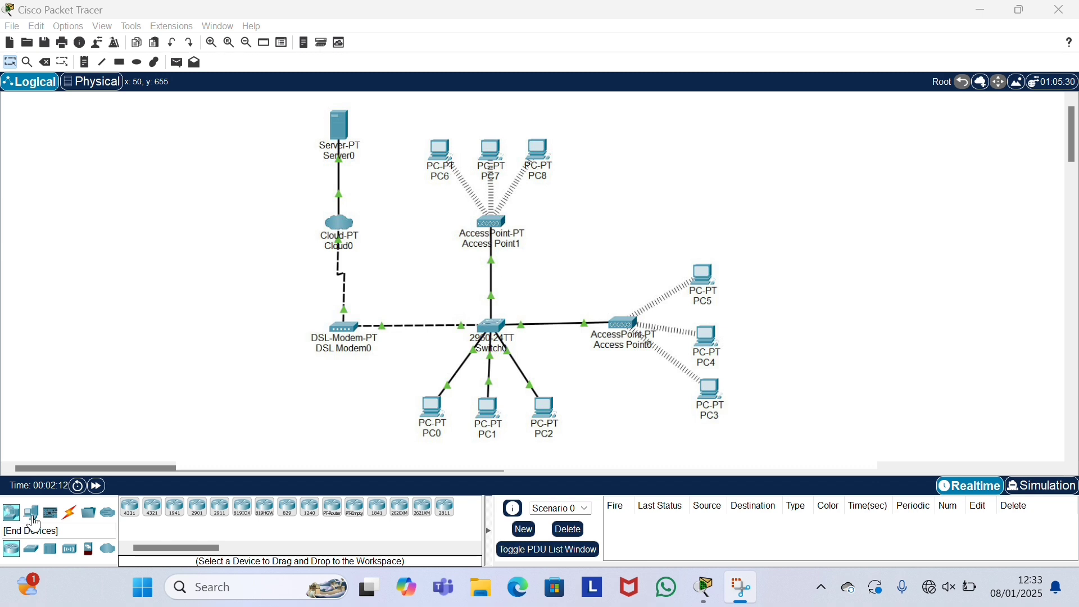
pyautogui.click(32, 518)
pyautogui.hotkey('alt', 'Tab')
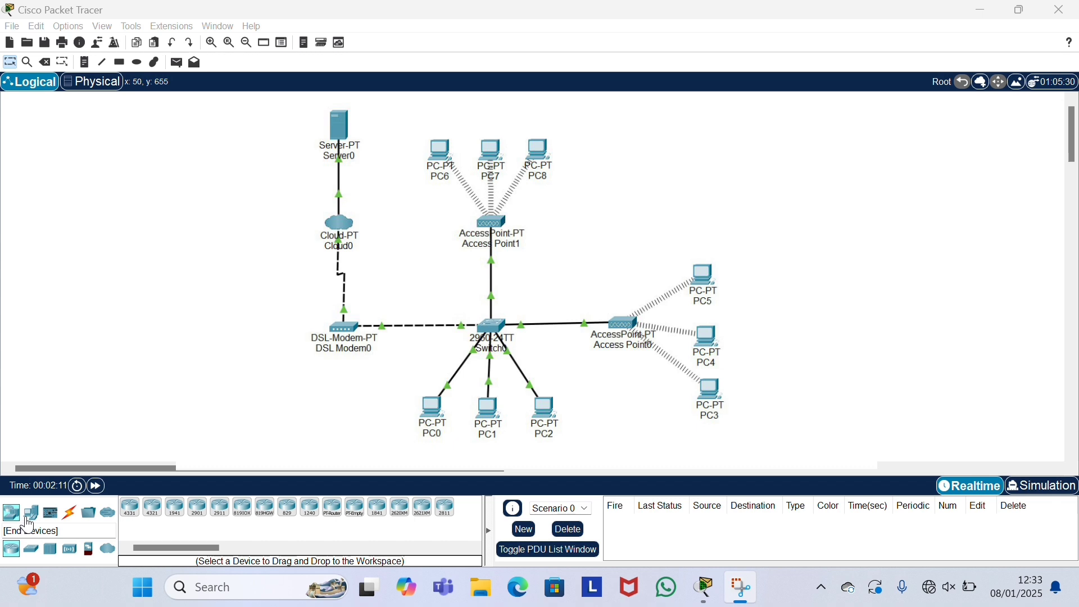
pyautogui.click(32, 516)
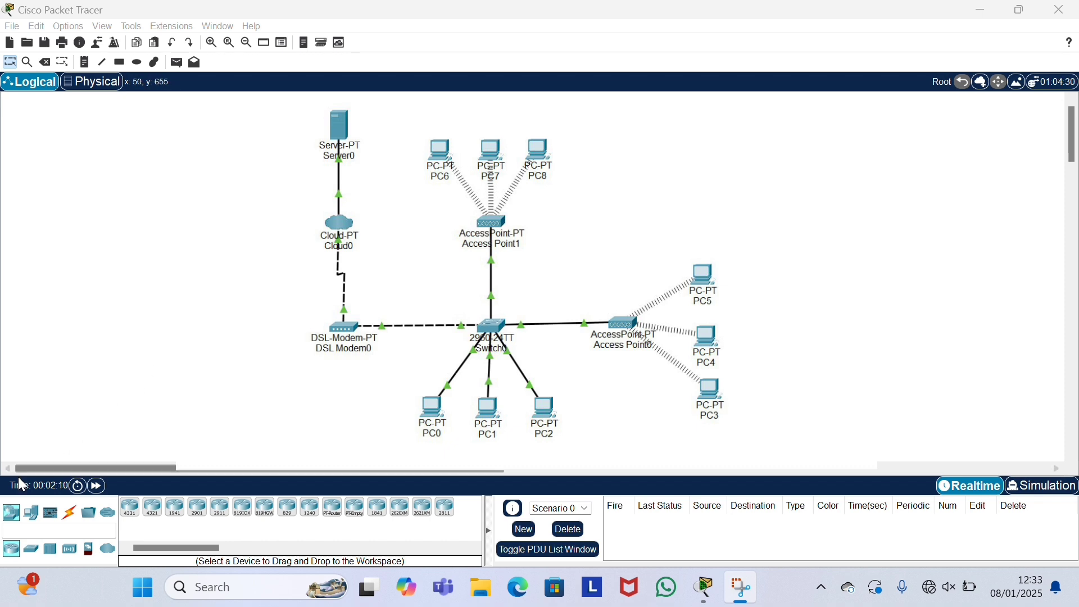
pyautogui.click(34, 520)
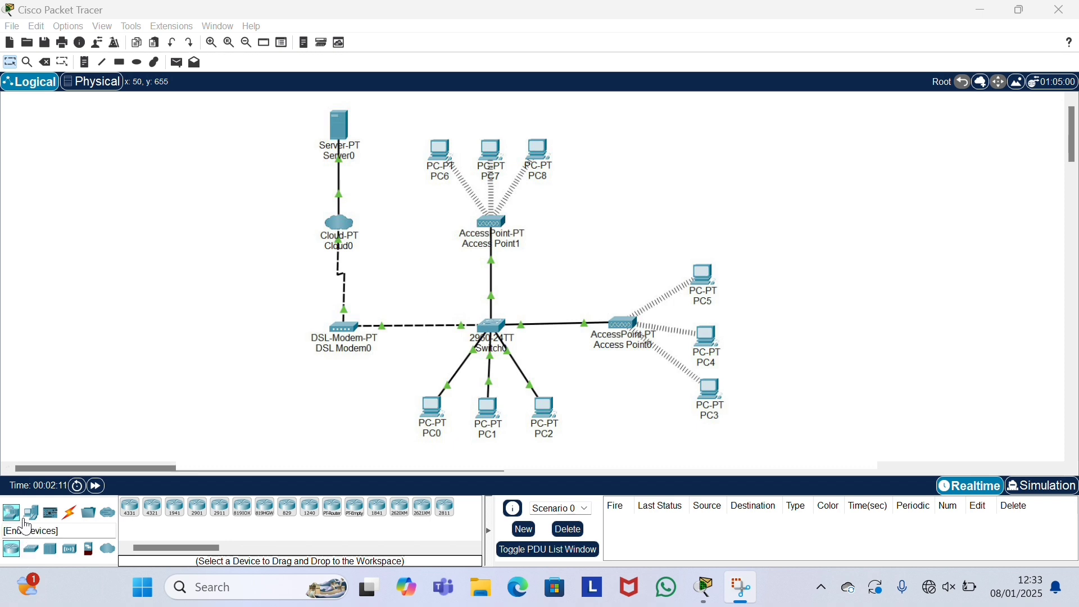
pyautogui.click(32, 522)
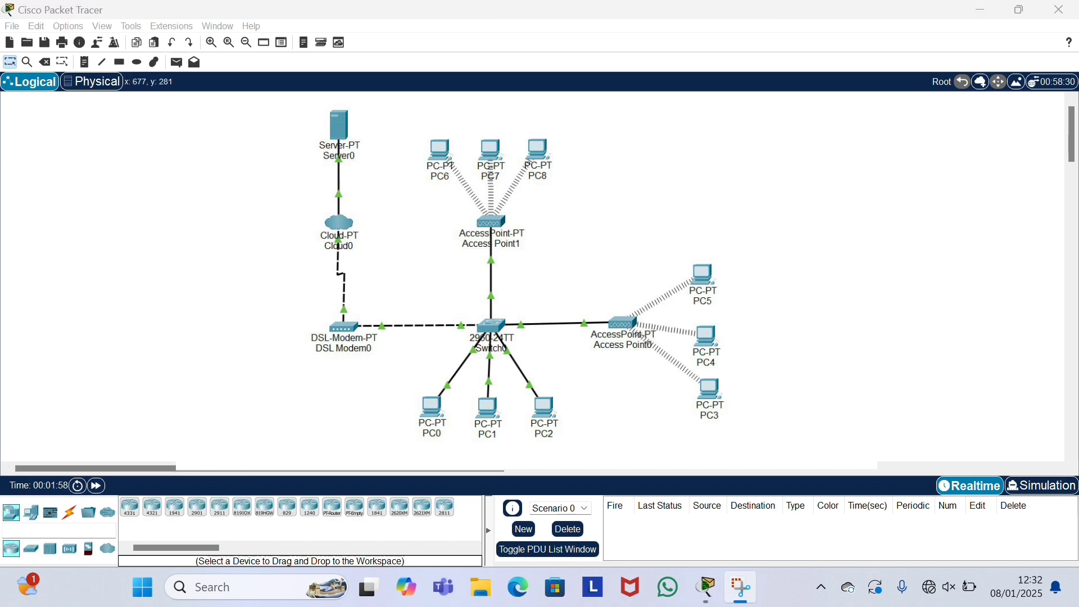